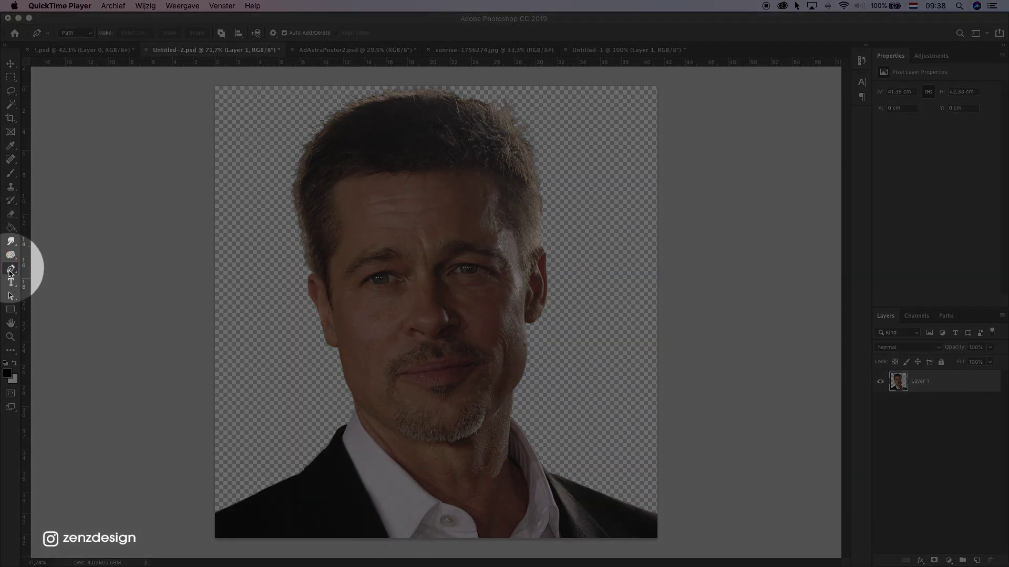
right_click(15, 269)
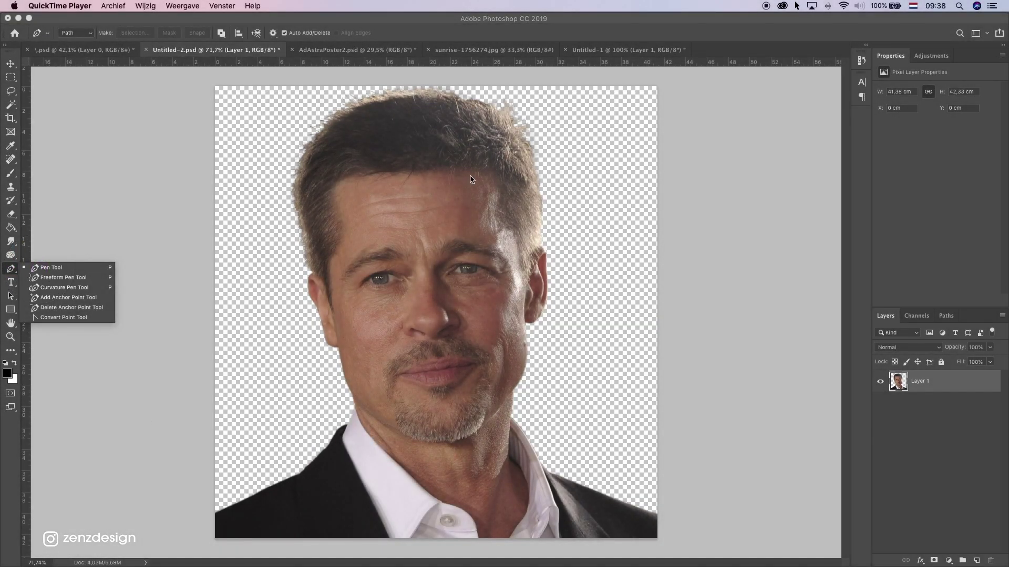
click(7, 288)
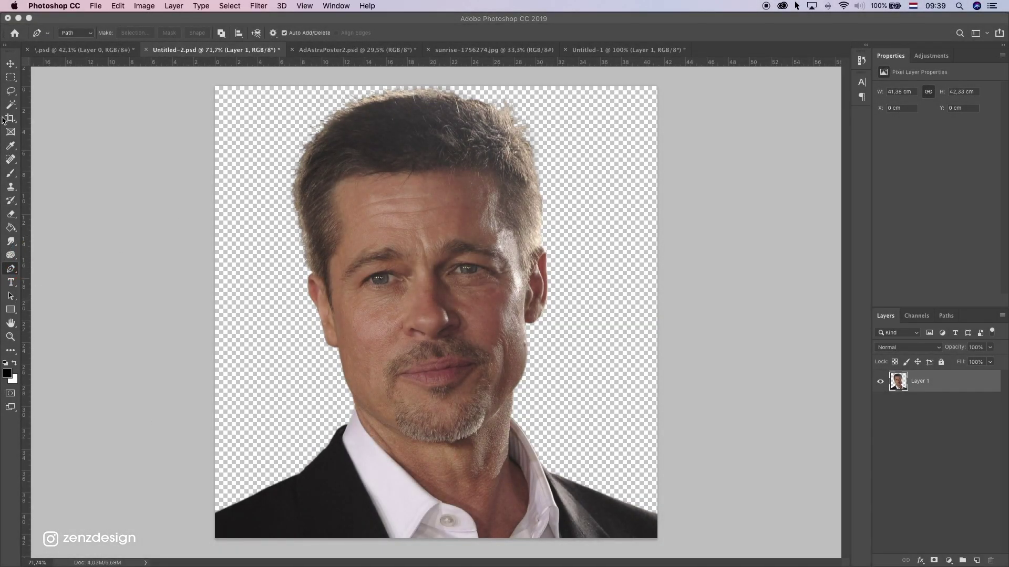
Step: Move the cut-out portrait from Untitled-2.psd into the AdAstraPoster2.psd document with the Move tool
click(8, 67)
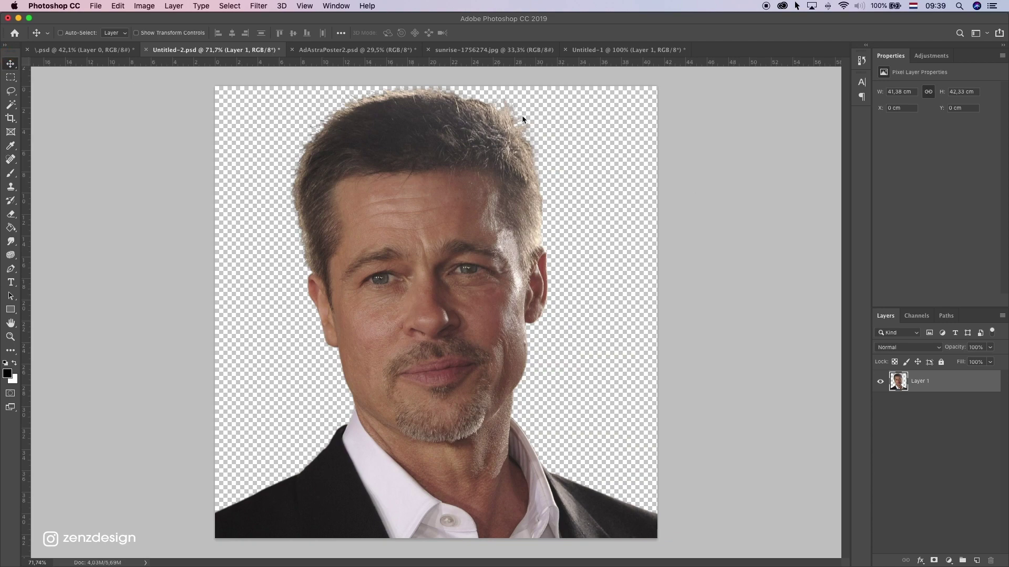
drag(301, 67, 317, 255)
drag(491, 313, 460, 464)
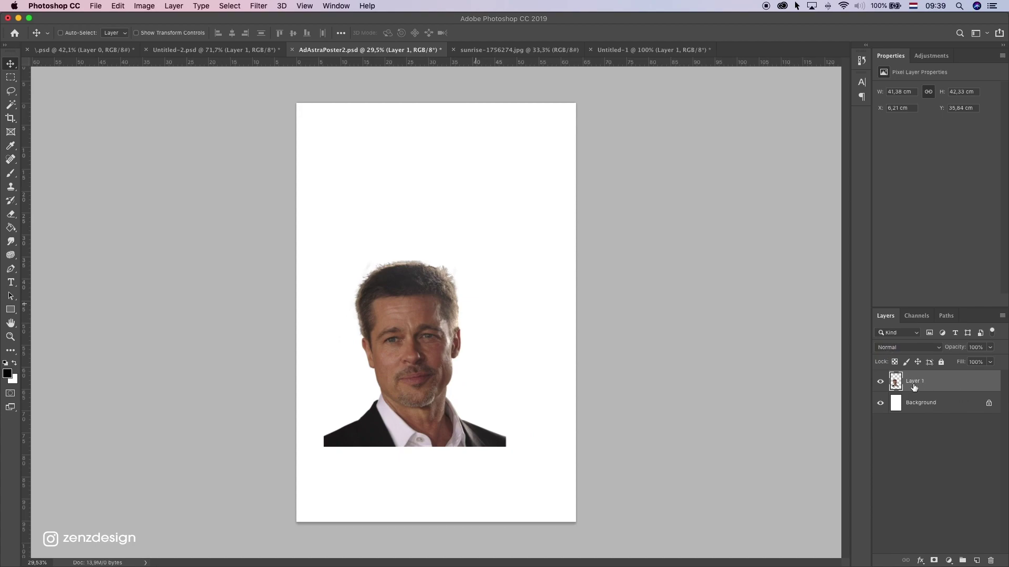
Step: Convert the portrait layer to a smart object and scale it to about 155% so it spans the poster's width
right_click(913, 375)
click(841, 252)
key(ctrl+t)
mouse_move(509, 261)
mouse_down()
mouse_move(578, 214)
mouse_move(584, 183)
mouse_move(508, 254)
mouse_up()
drag(552, 181, 577, 158)
drag(520, 198, 522, 214)
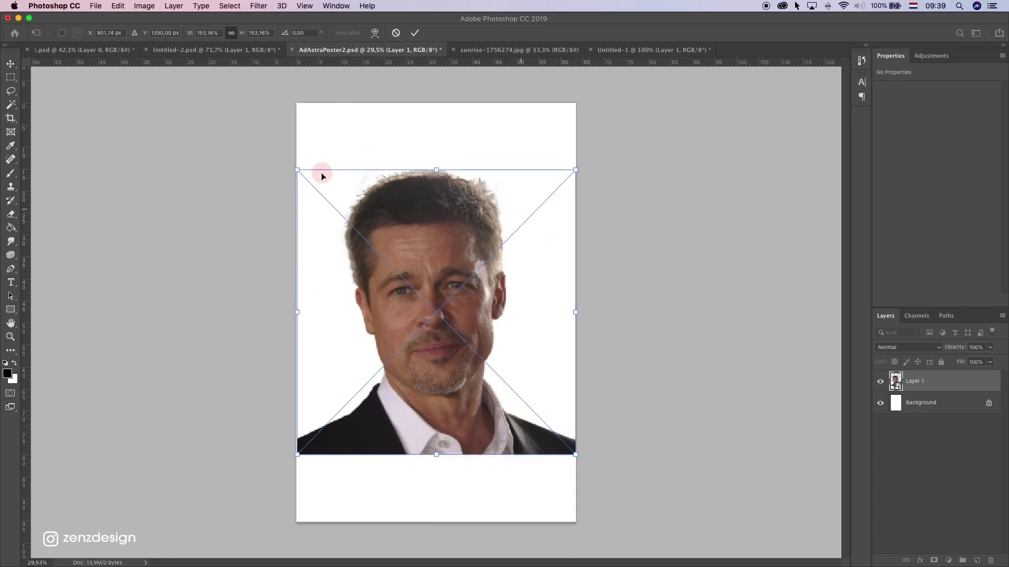
drag(298, 170, 294, 167)
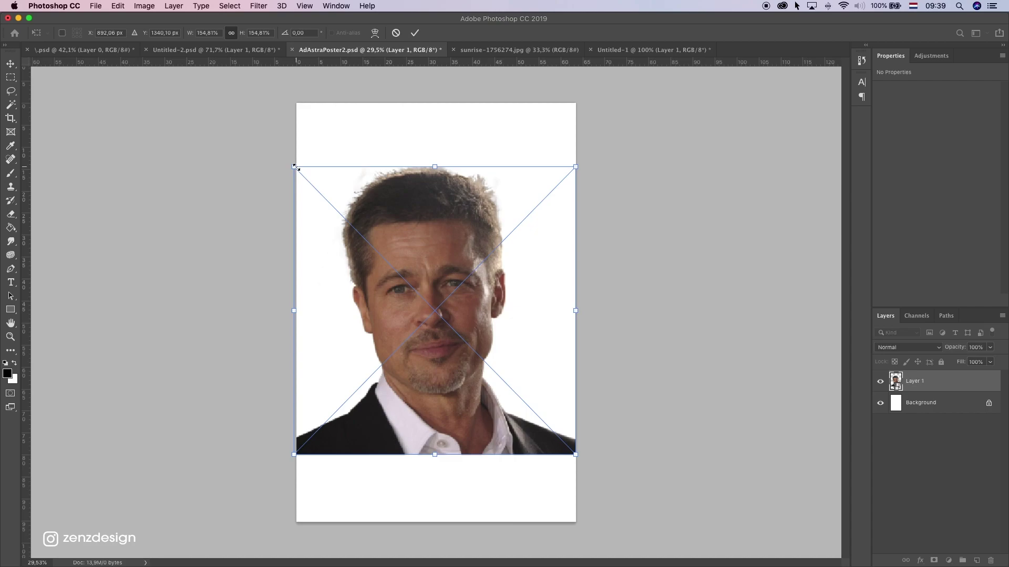
key(Return)
Step: Add a layer mask to the portrait and hide the stray pixels around the hair with an 80 px brush at 100% flow
scroll(295, 178, up, 5)
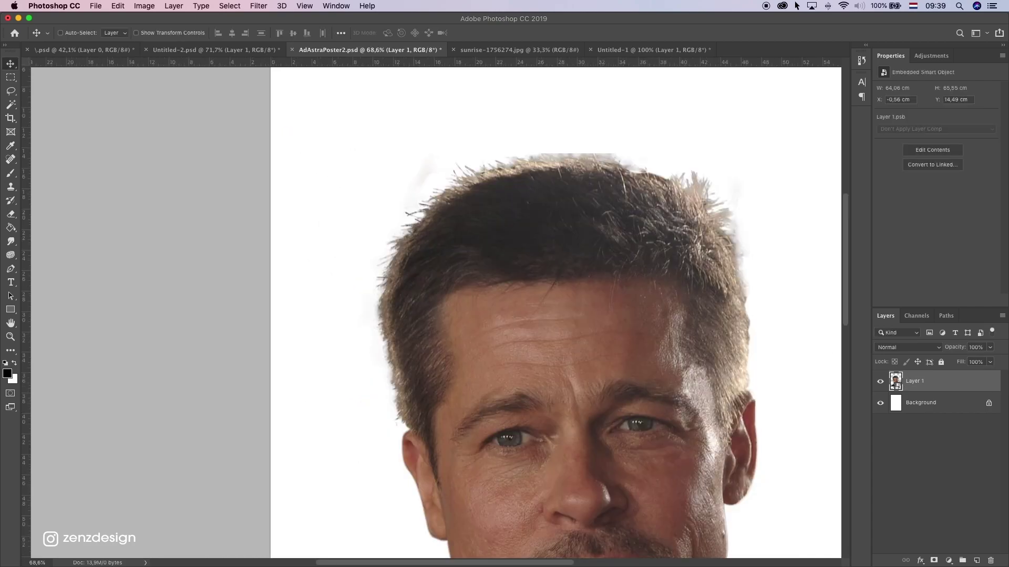
click(934, 561)
key(b)
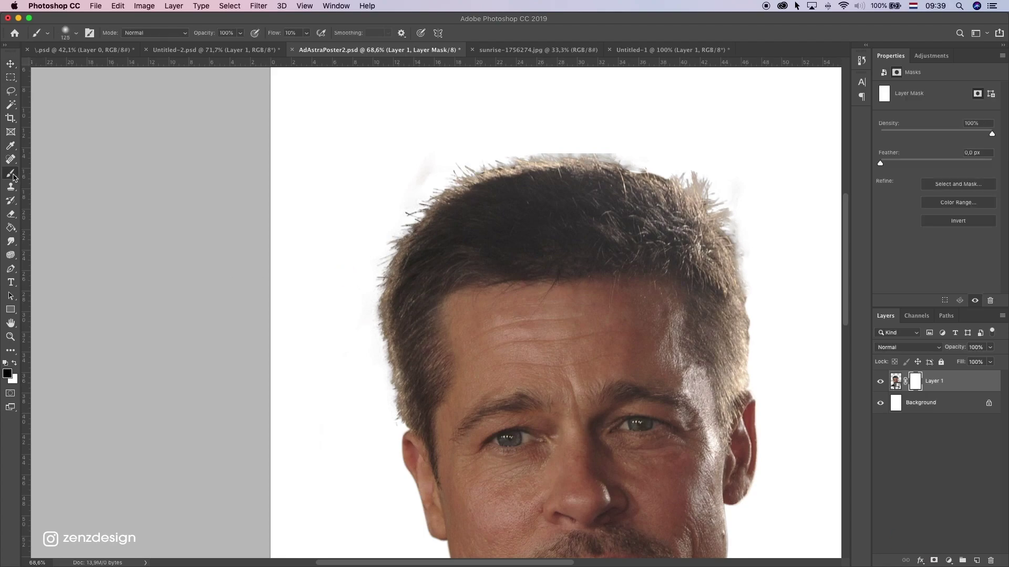
key(bracketleft)
key(bracketleft)
key(bracketleft)
click(515, 149)
drag(305, 35, 334, 48)
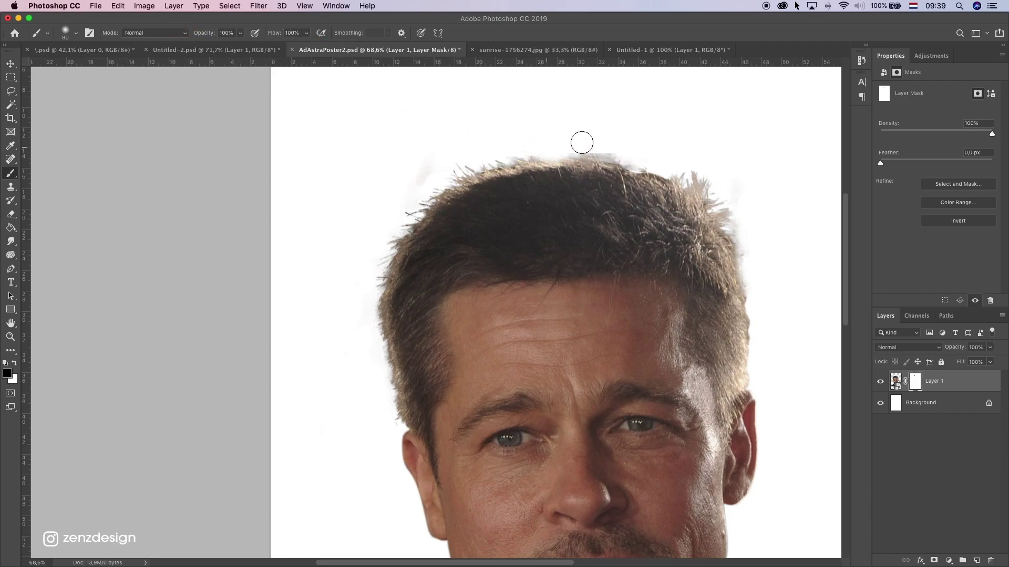
mouse_move(577, 146)
mouse_down()
mouse_move(619, 149)
mouse_move(588, 143)
mouse_up()
drag(471, 140, 390, 193)
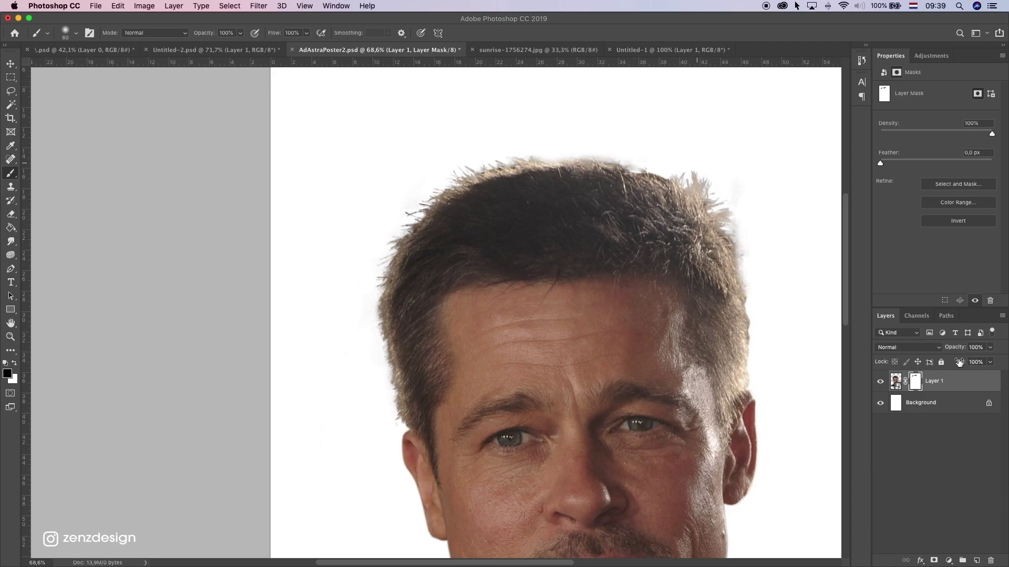
Step: Target the portrait layer's image instead of its mask and set up the Smudge tool with the Hair brush at 50 px
click(896, 382)
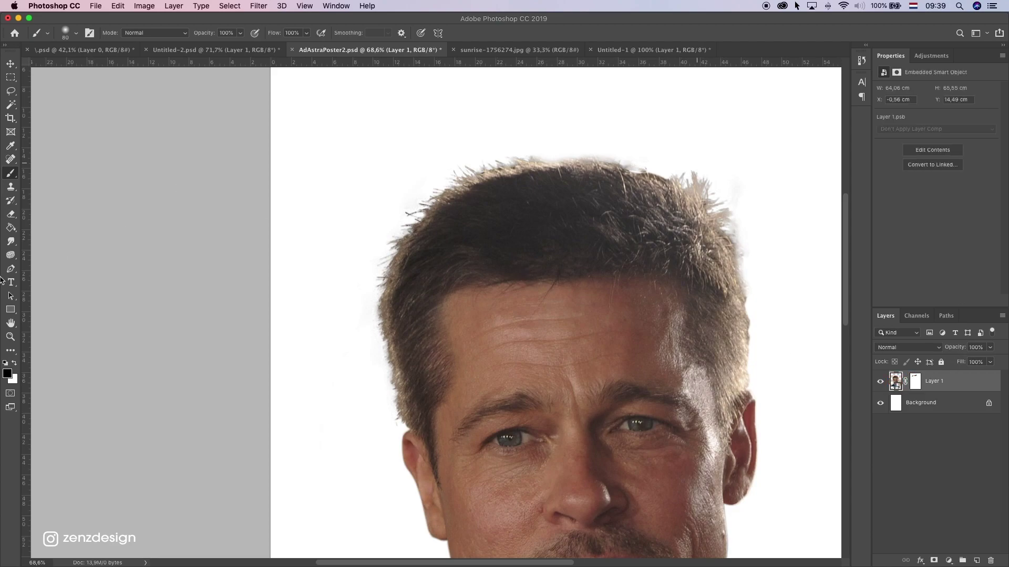
click(11, 243)
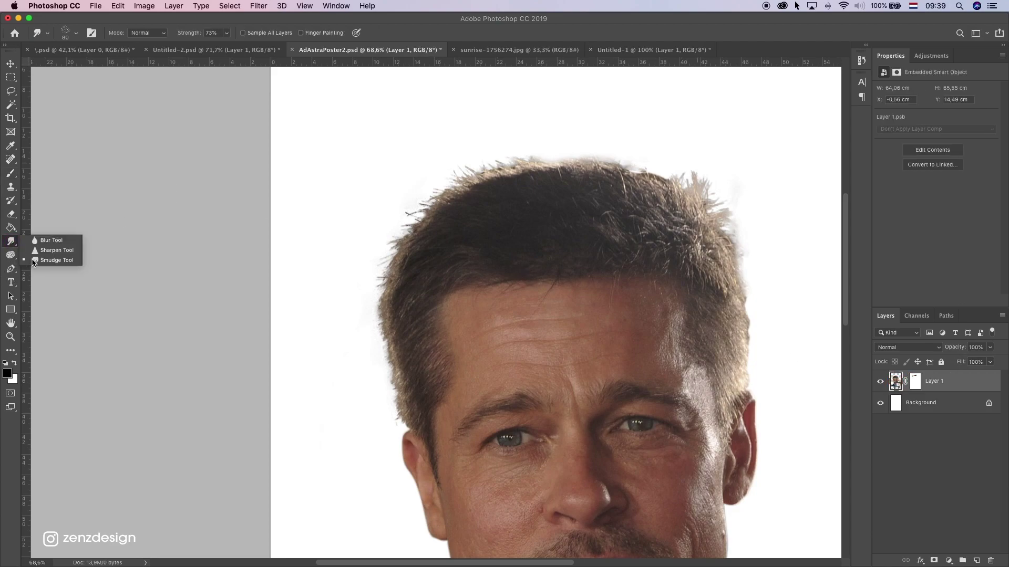
click(36, 261)
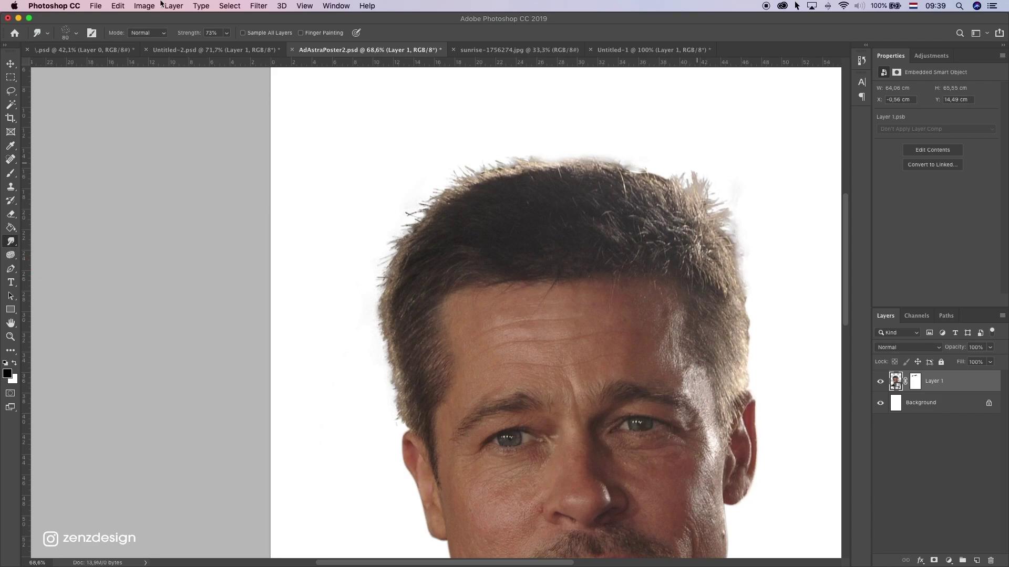
click(67, 33)
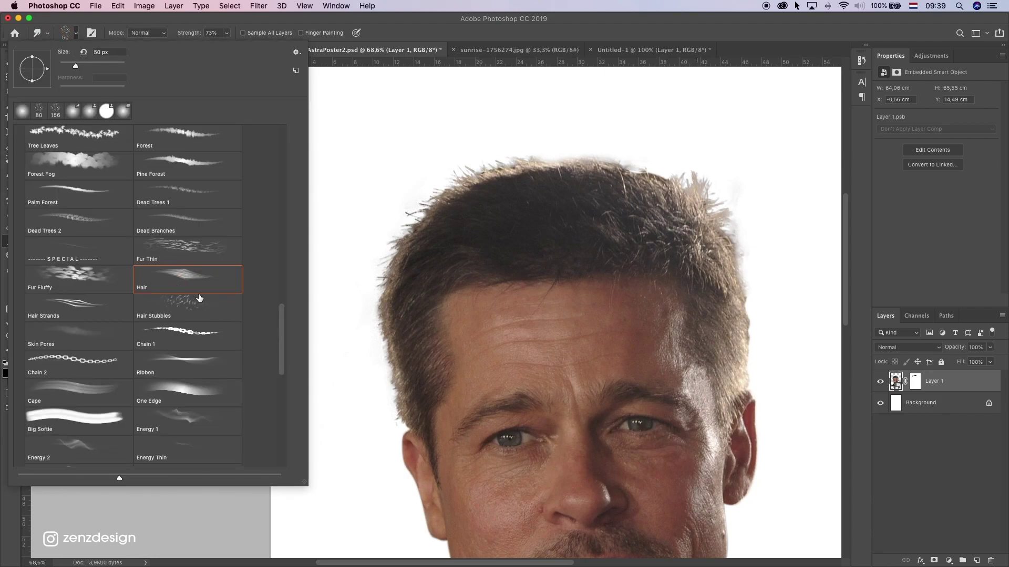
scroll(288, 335, up, 5)
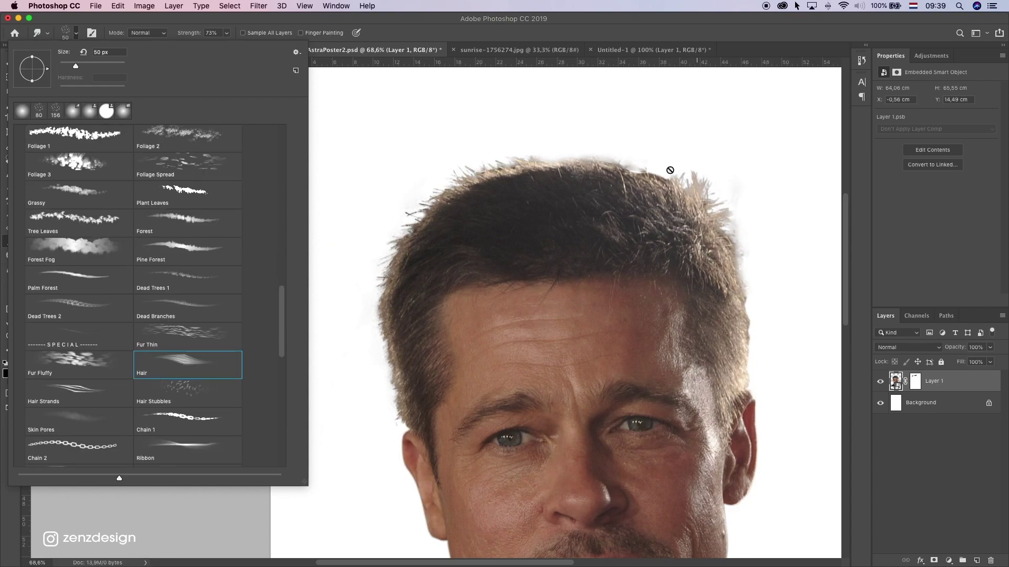
Step: Rasterize the portrait's smart object layer
click(899, 391)
right_click(901, 375)
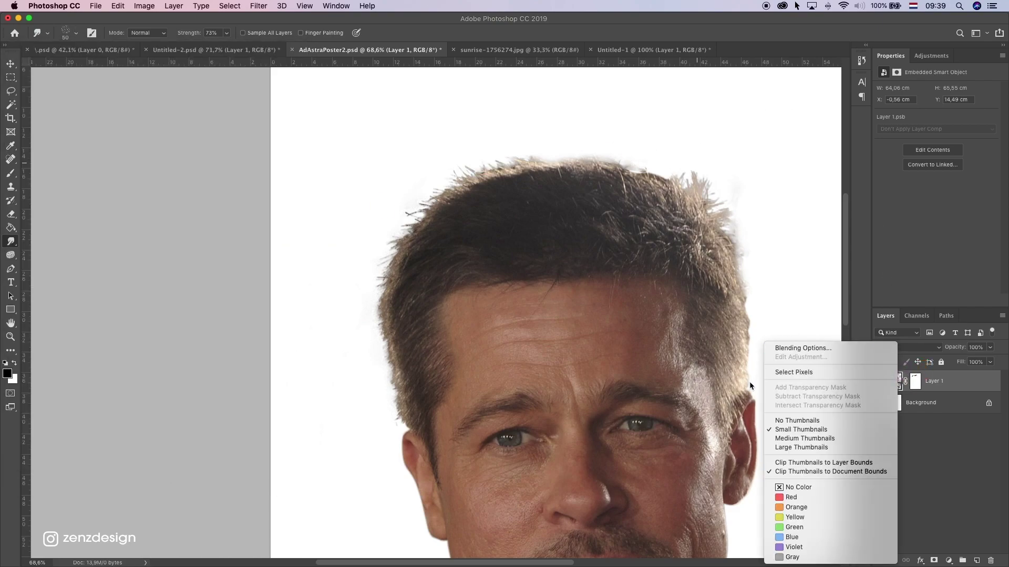
right_click(896, 383)
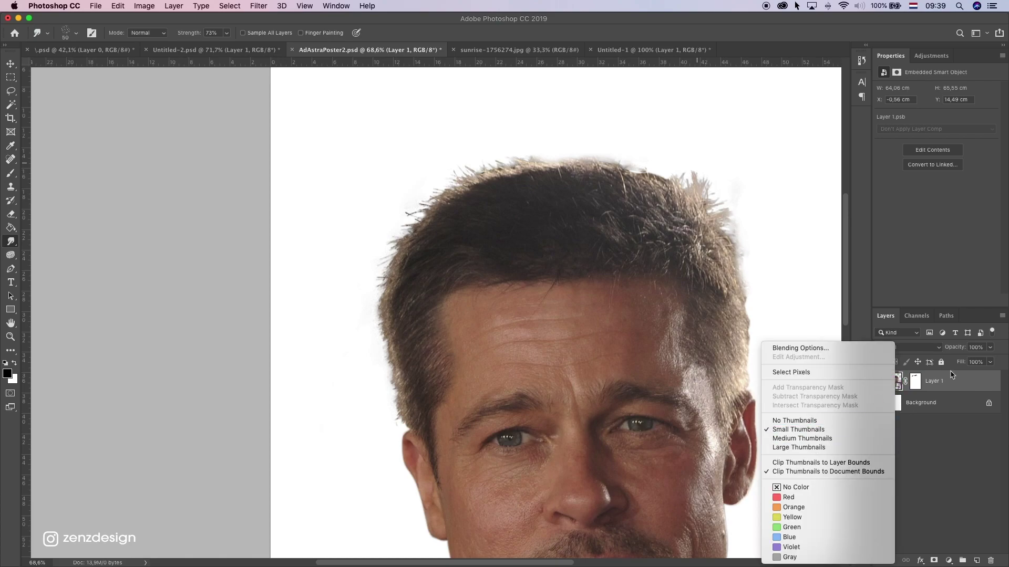
right_click(938, 382)
click(827, 291)
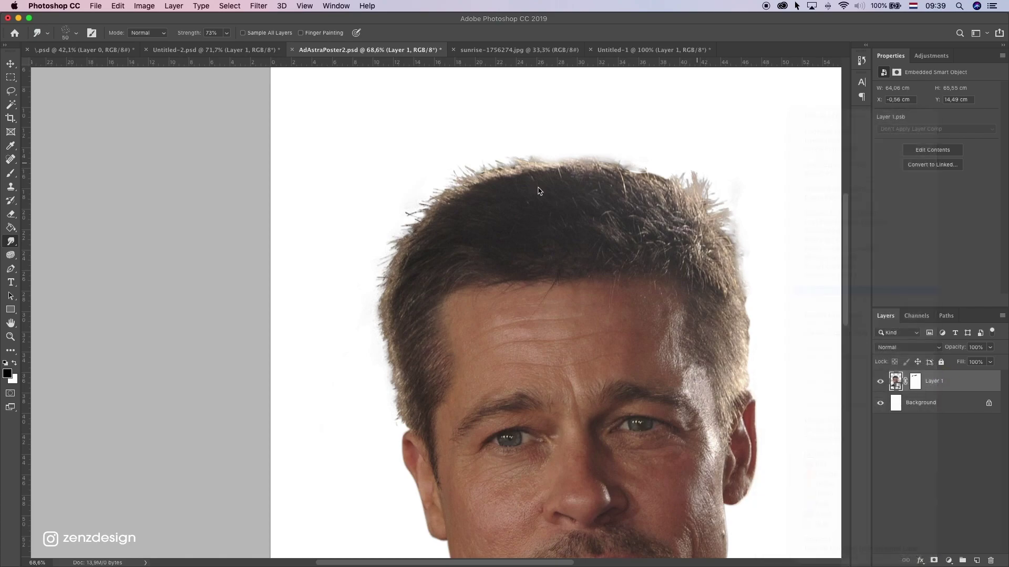
Step: Smudge the hair outward along the crown and both sides of the head to create a natural hair edge
mouse_move(545, 163)
mouse_down()
mouse_move(545, 144)
mouse_move(552, 155)
mouse_up()
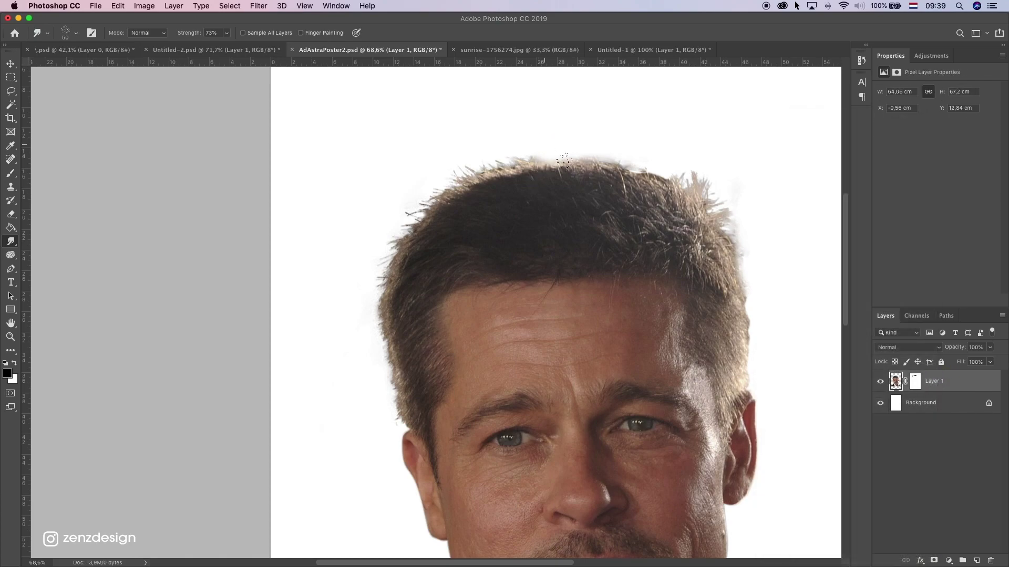
drag(574, 161, 545, 123)
drag(528, 168, 478, 145)
mouse_move(498, 170)
mouse_down()
mouse_move(481, 155)
mouse_move(459, 168)
mouse_move(474, 180)
mouse_move(437, 168)
mouse_move(456, 197)
mouse_move(409, 198)
mouse_move(424, 212)
mouse_move(406, 214)
mouse_move(411, 242)
mouse_move(380, 246)
mouse_move(406, 266)
mouse_move(377, 283)
mouse_move(391, 287)
mouse_move(372, 301)
mouse_up()
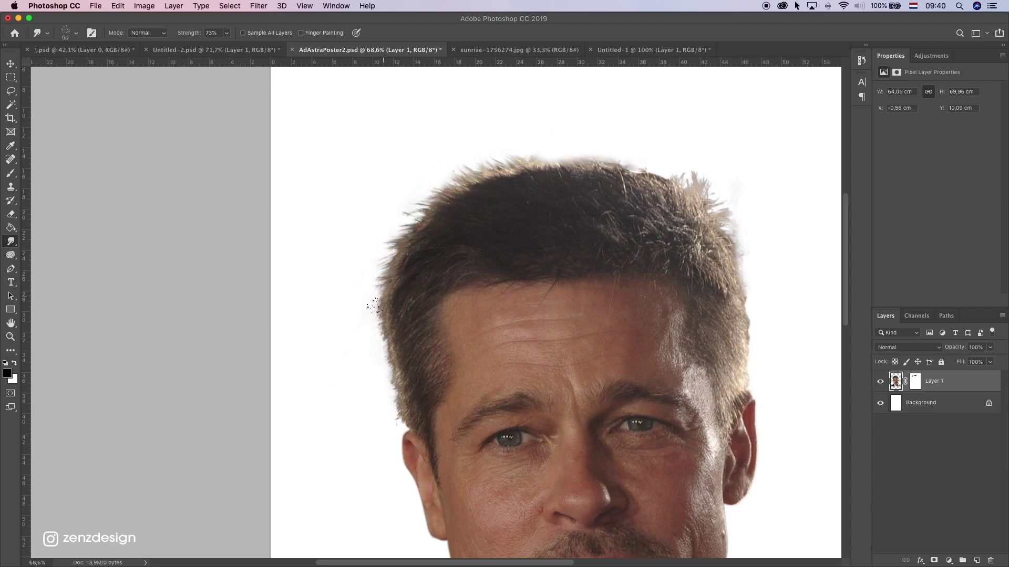
mouse_move(696, 190)
mouse_down()
mouse_move(723, 205)
mouse_move(715, 212)
mouse_up()
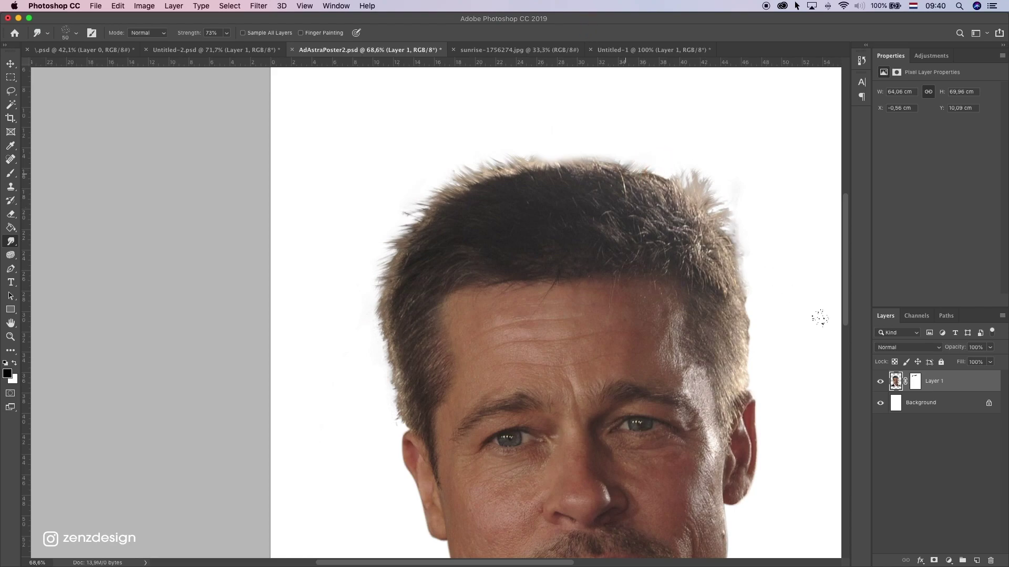
Step: Refine the hair edge on the portrait layer's image with further outward smudges over the crown and both sides
click(916, 382)
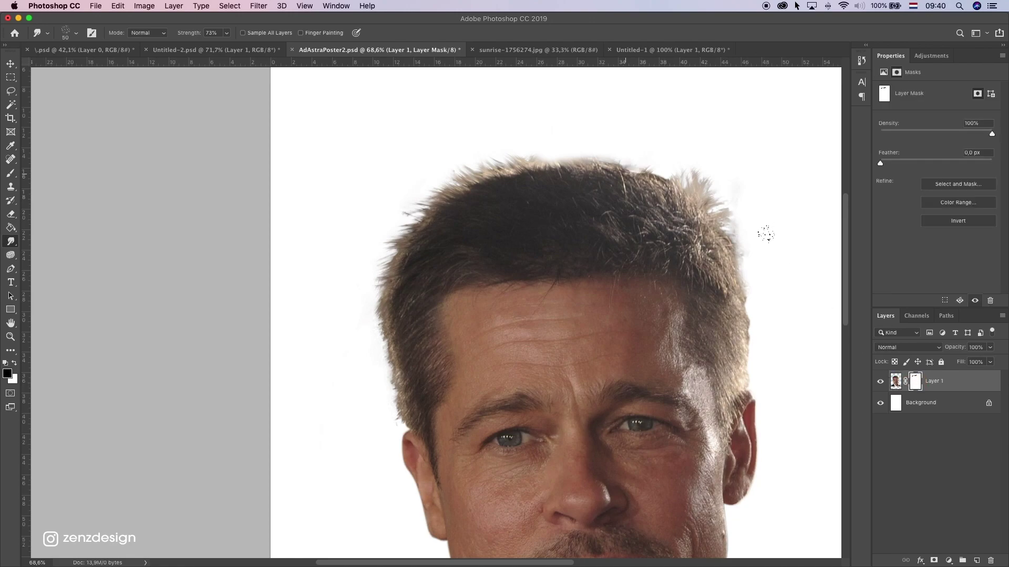
click(895, 380)
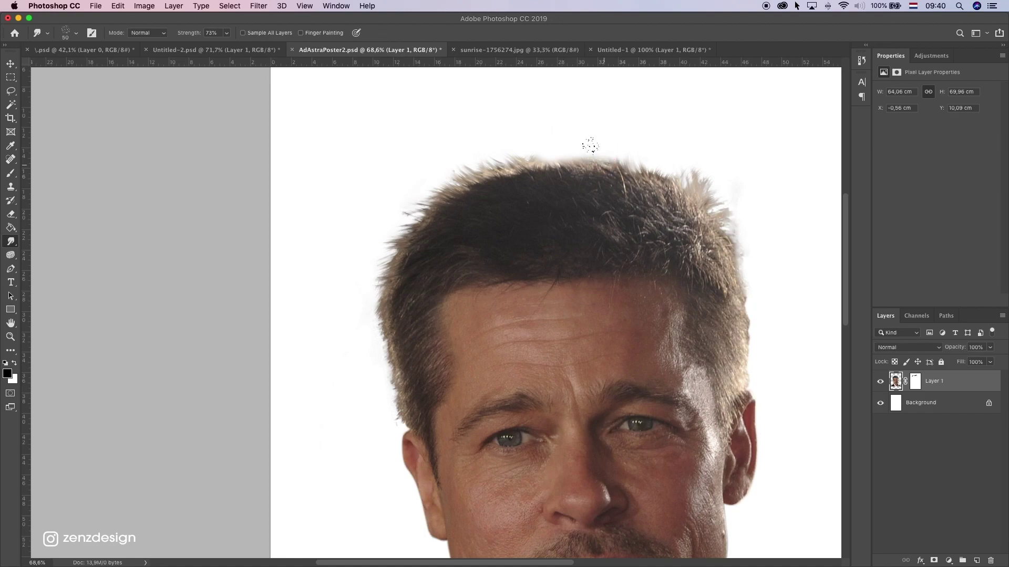
mouse_move(562, 164)
mouse_down()
mouse_move(551, 136)
mouse_move(552, 170)
mouse_move(554, 126)
mouse_move(551, 170)
mouse_move(558, 124)
mouse_move(549, 164)
mouse_move(543, 113)
mouse_up()
mouse_move(519, 168)
mouse_down()
mouse_move(515, 157)
mouse_move(450, 177)
mouse_up()
drag(401, 253, 383, 257)
drag(383, 308, 384, 329)
mouse_move(720, 234)
mouse_down()
mouse_move(739, 226)
mouse_move(731, 212)
mouse_up()
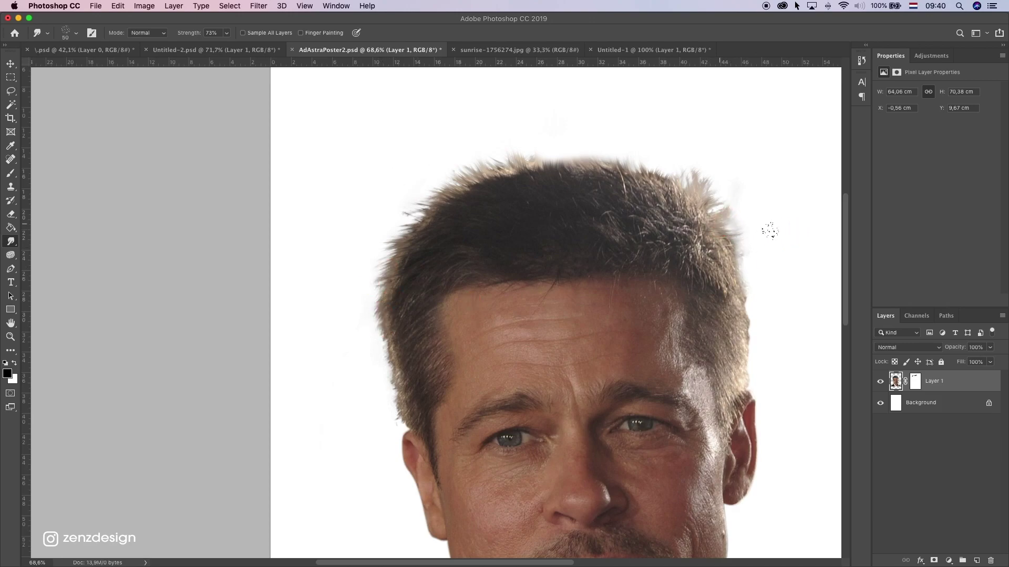
scroll(727, 224, down, 2)
scroll(704, 224, up, 4)
drag(656, 226, 648, 190)
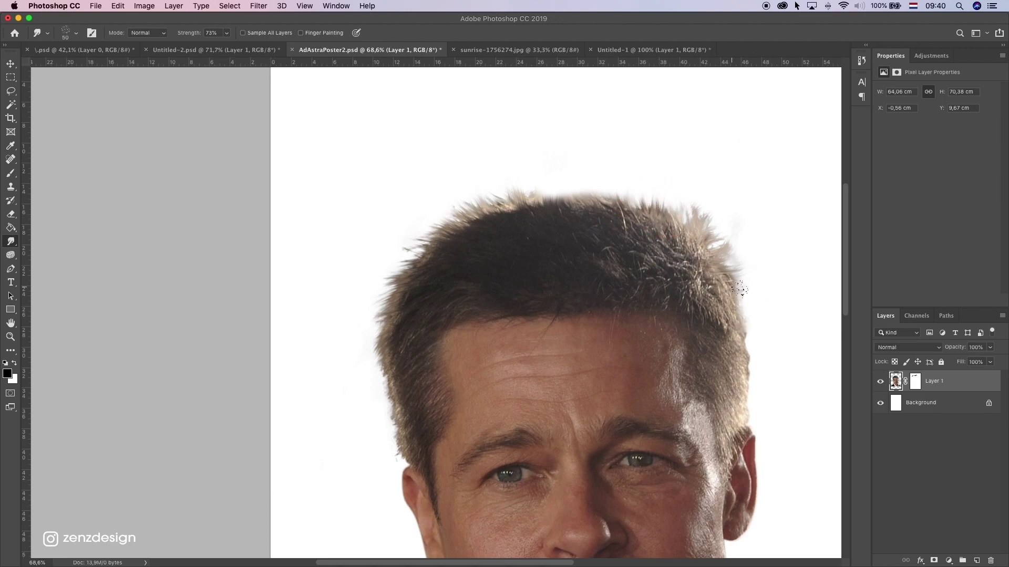
Step: Duplicate the portrait layer and apply the duplicate's layer mask
scroll(569, 319, down, 5)
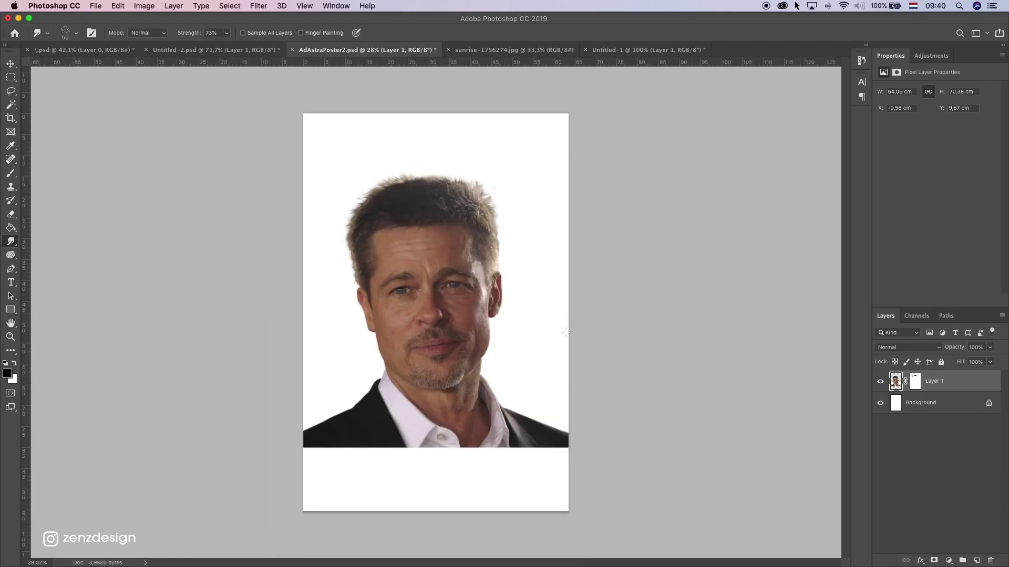
scroll(434, 241, up, 2)
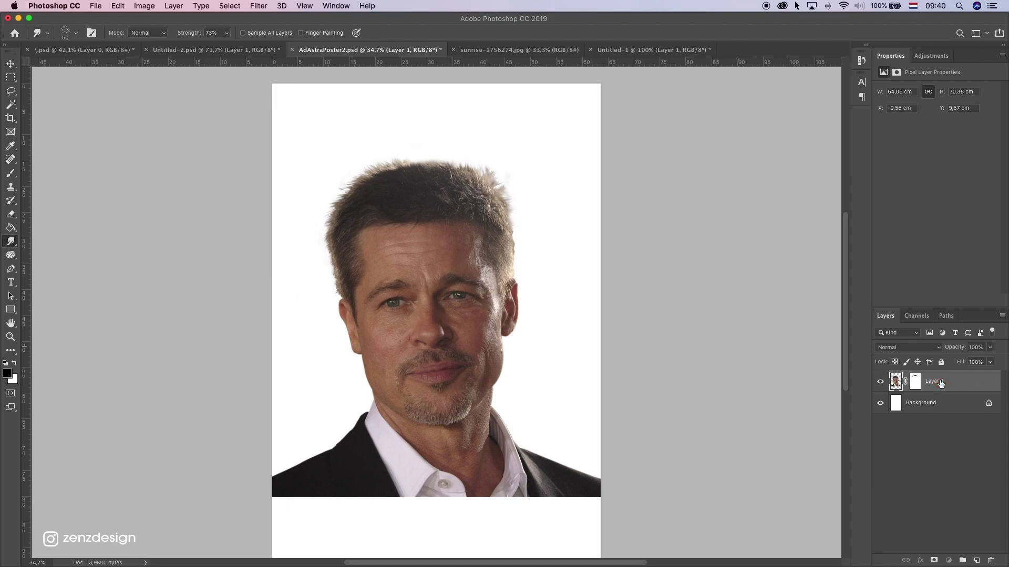
key(super+j)
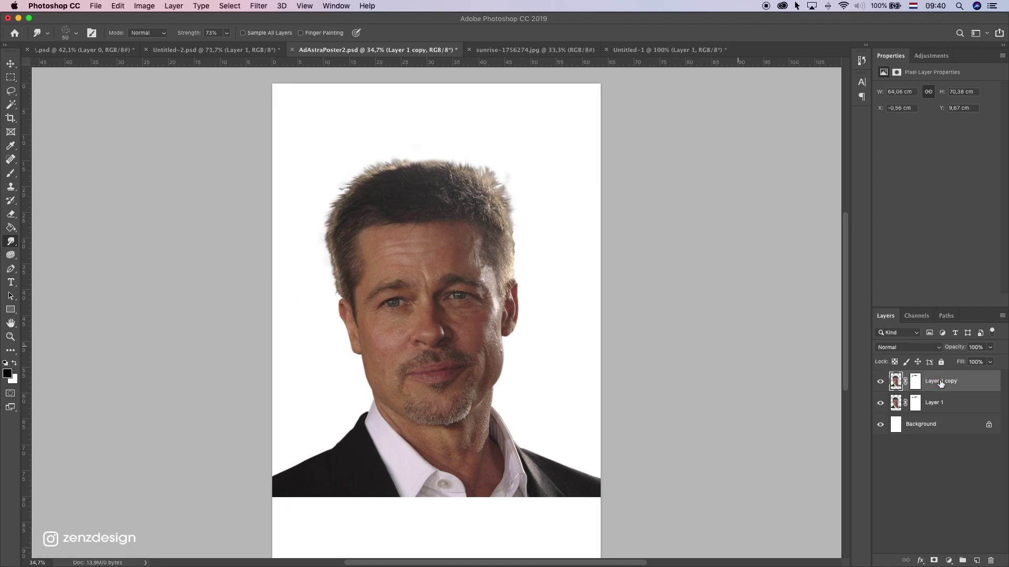
right_click(920, 386)
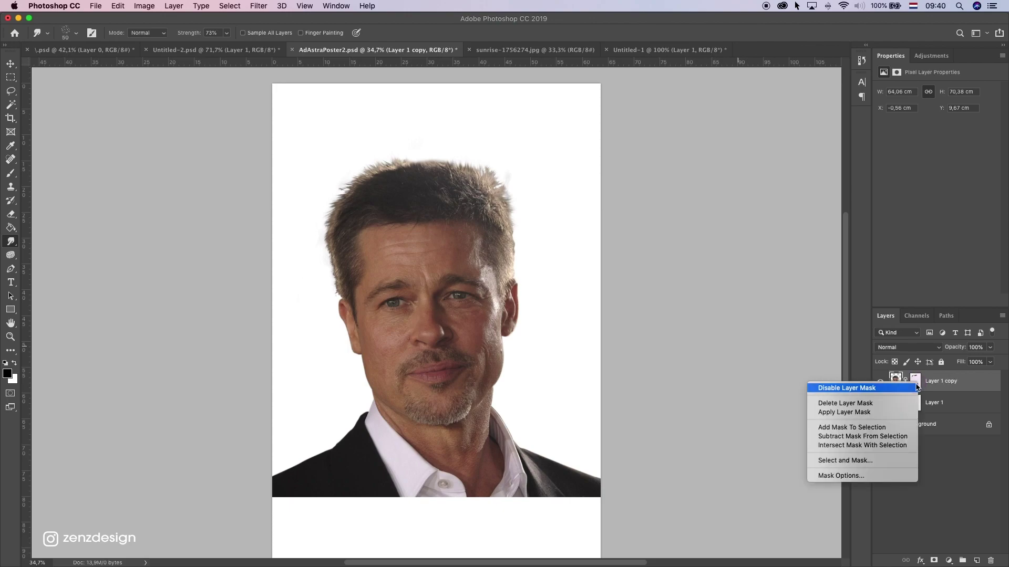
click(917, 389)
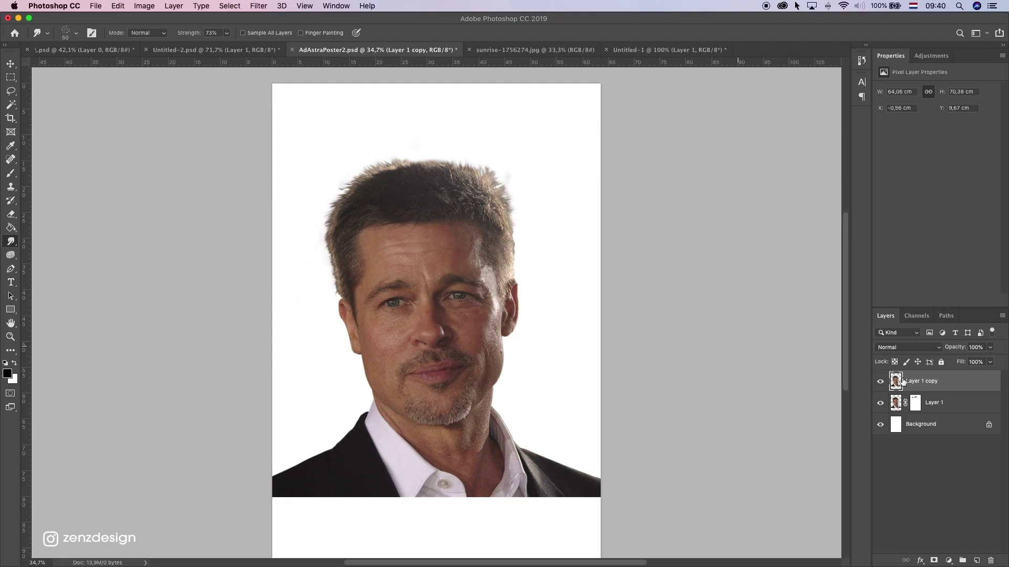
Step: Turn the duplicated portrait into a black silhouette using Hue/Saturation with Lightness at -100
key(super+u)
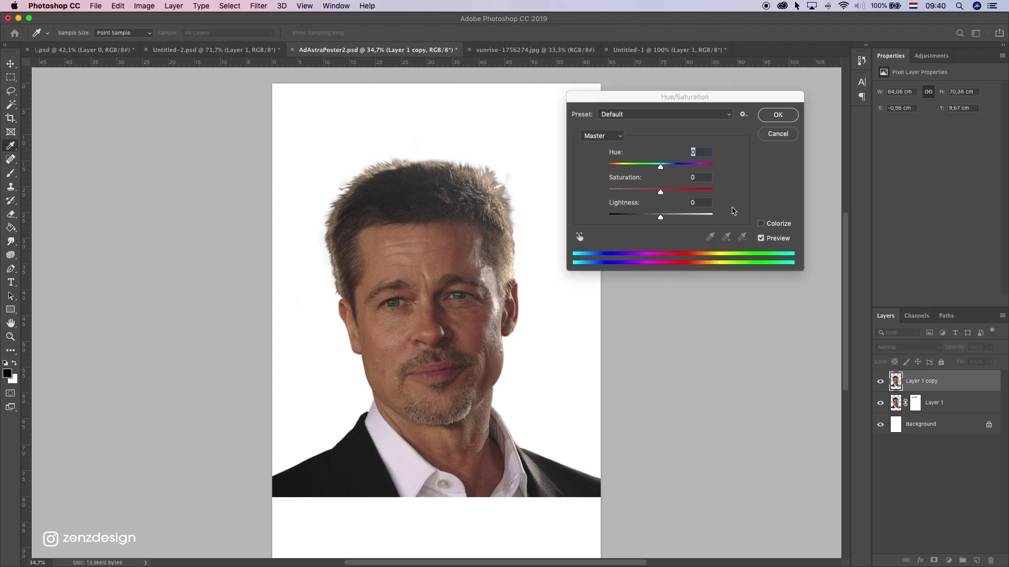
drag(651, 218, 577, 223)
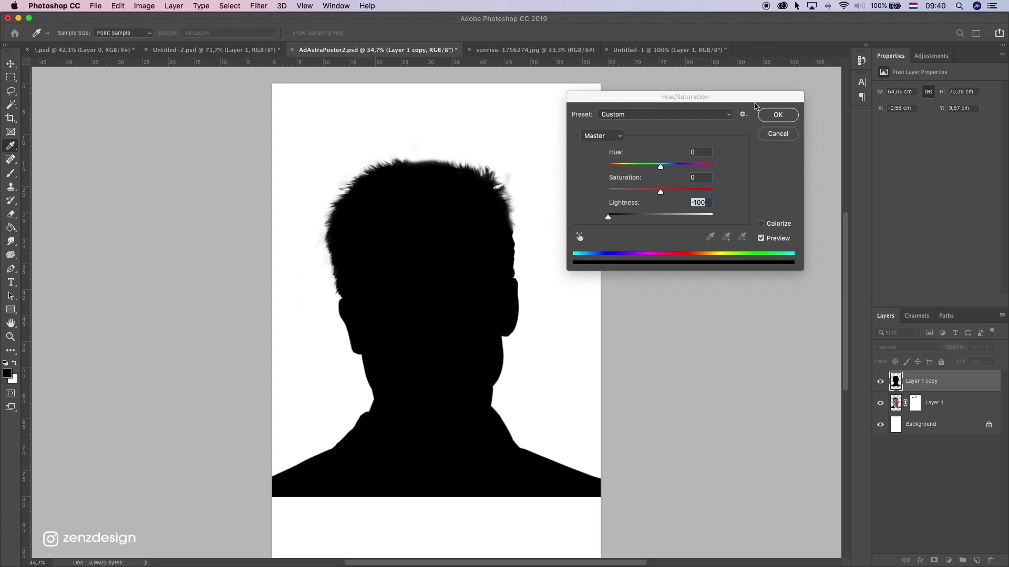
click(777, 115)
Step: Try to erase the faint smudge residue beside the hair on the black silhouette layer
scroll(476, 160, up, 5)
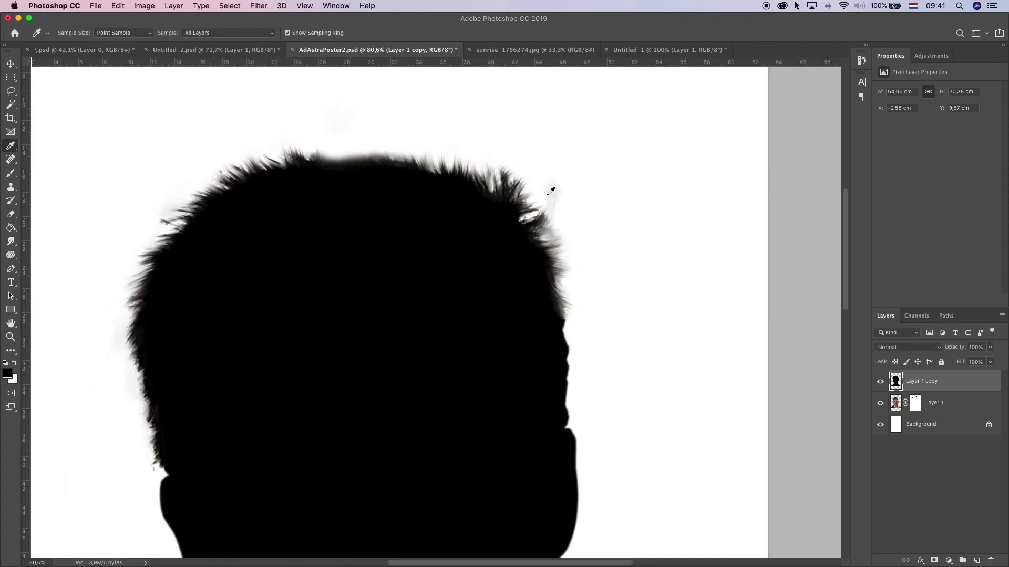
click(16, 215)
click(556, 196)
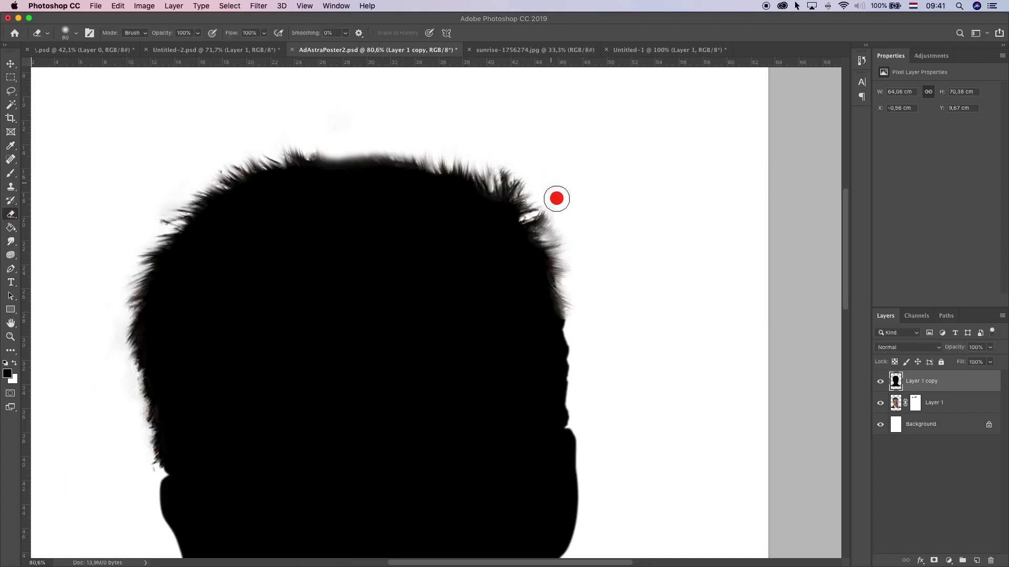
scroll(594, 260, down, 1)
scroll(286, 160, down, 1)
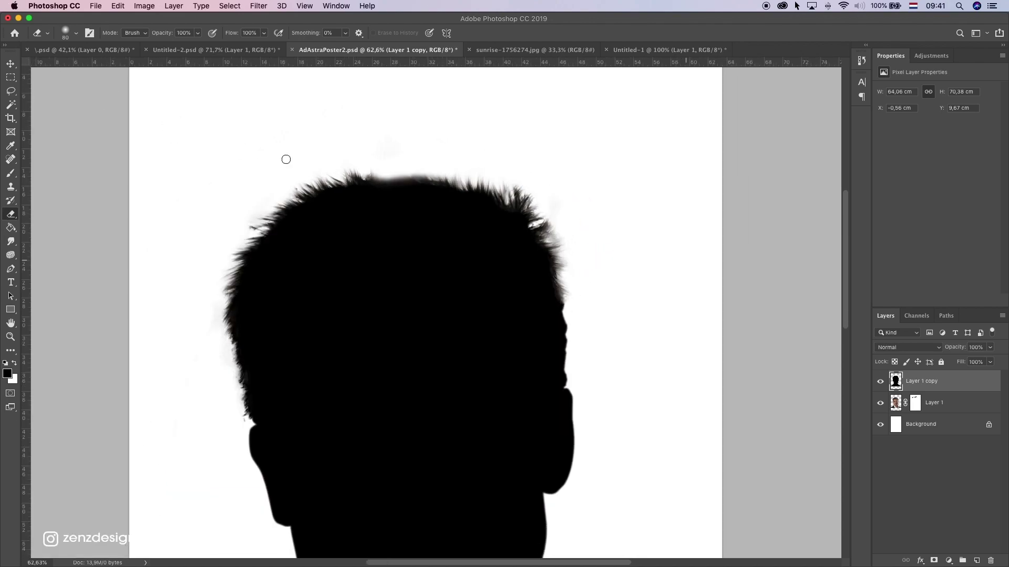
drag(322, 273, 380, 200)
Step: Move the black silhouette layer beneath the portrait layer in the stacking order
click(11, 65)
scroll(518, 220, down, 5)
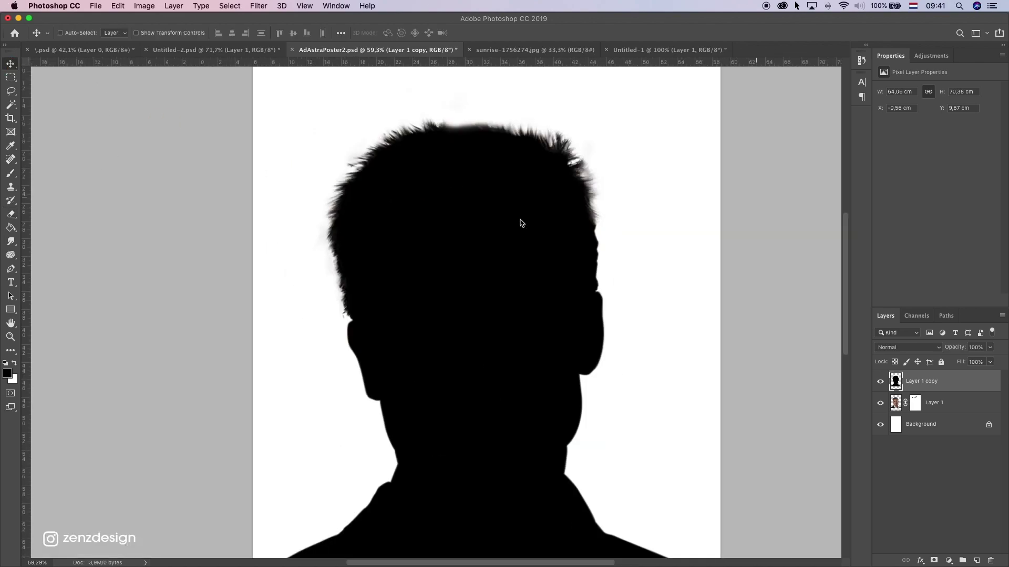
drag(940, 382, 937, 412)
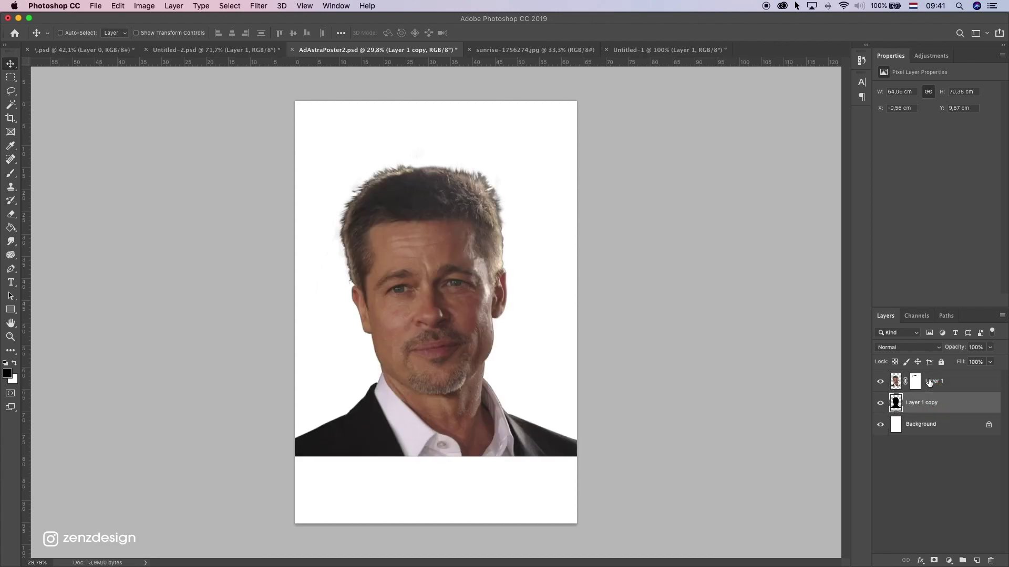
Step: With the portrait layer temporarily hidden, fill the strip from the shoulders' lower edge to the poster's bottom with black on the silhouette layer
click(15, 79)
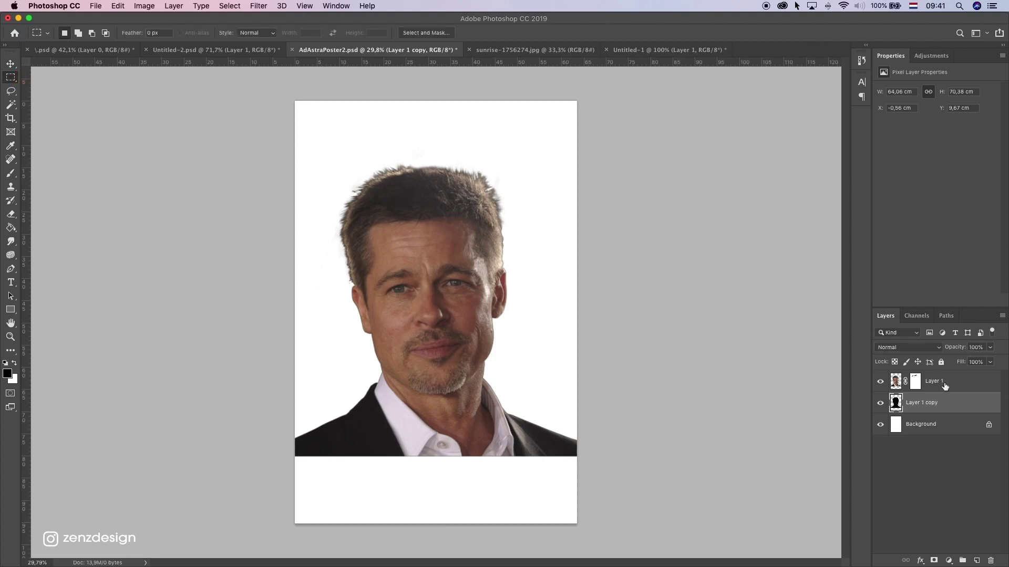
click(881, 383)
drag(284, 448, 741, 534)
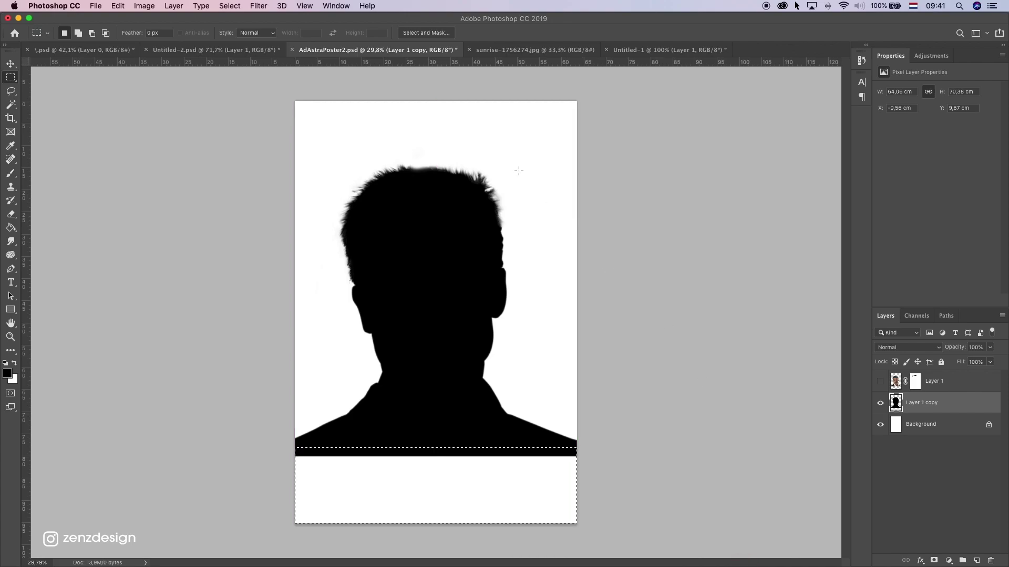
click(14, 364)
key(super+BackSpace)
right_click(432, 190)
click(276, 203)
click(660, 292)
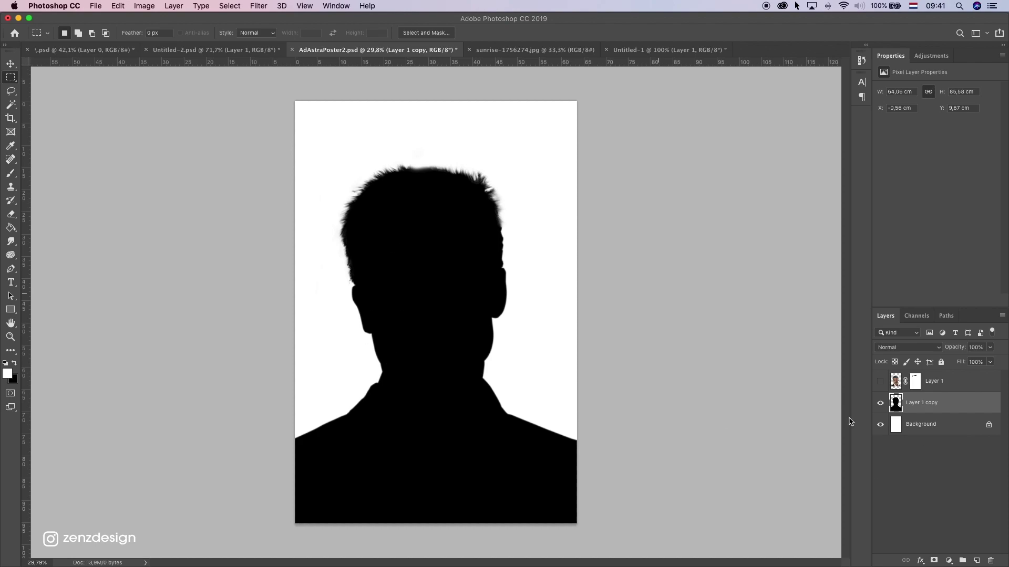
click(881, 382)
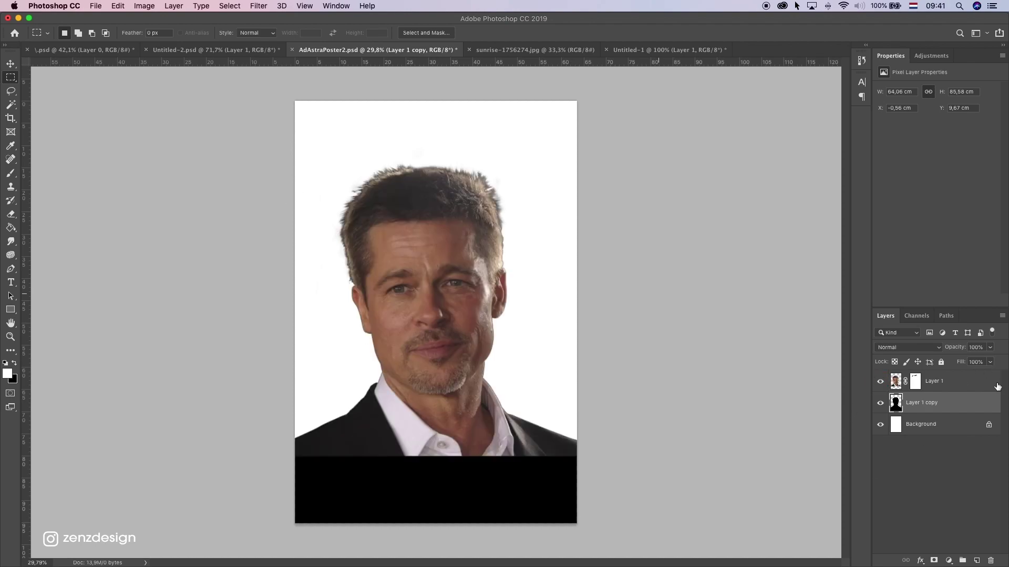
Step: Add a Black & White adjustment layer above the portrait and clip it to the portrait layer
click(936, 389)
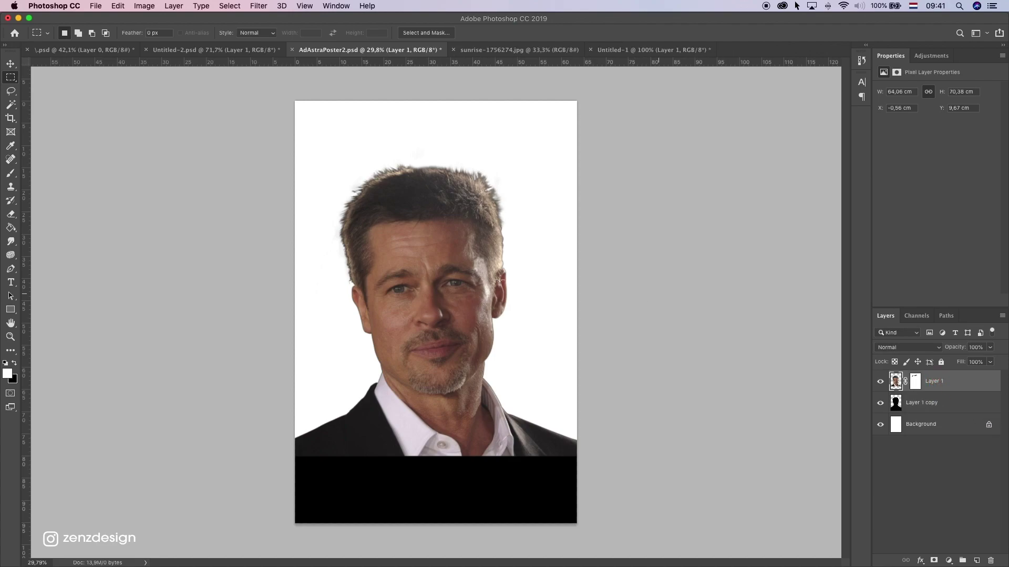
click(949, 561)
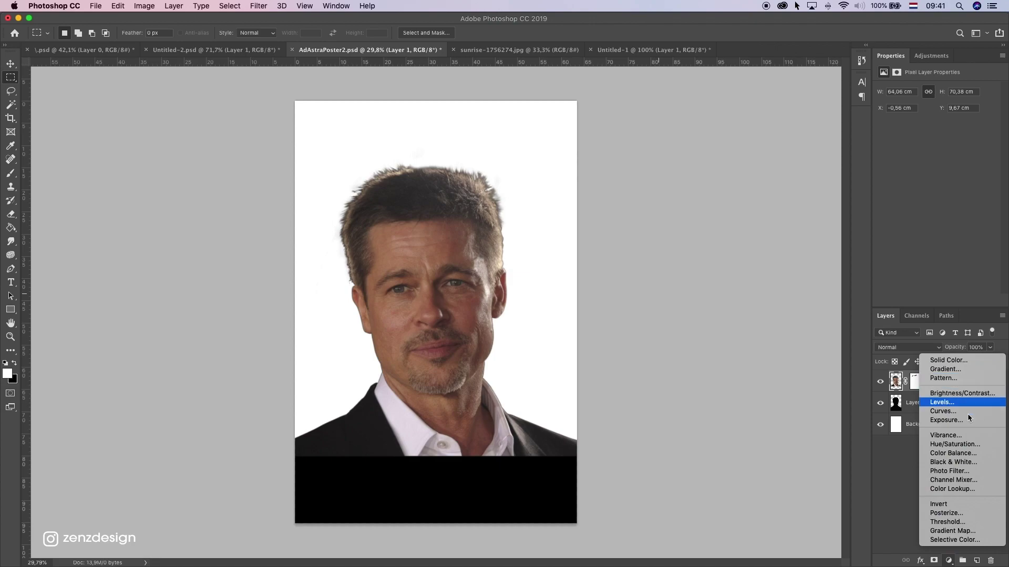
click(964, 462)
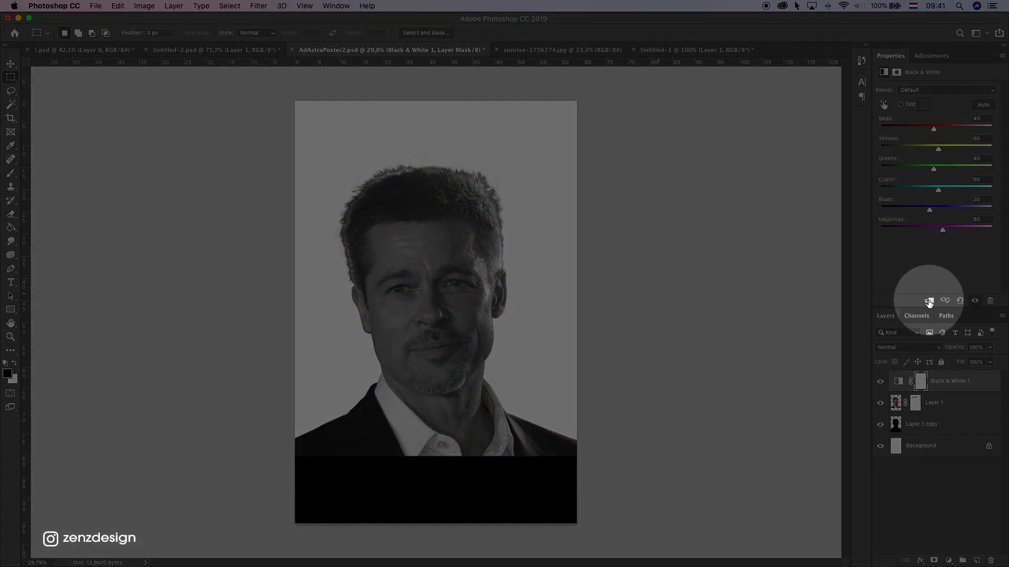
click(929, 300)
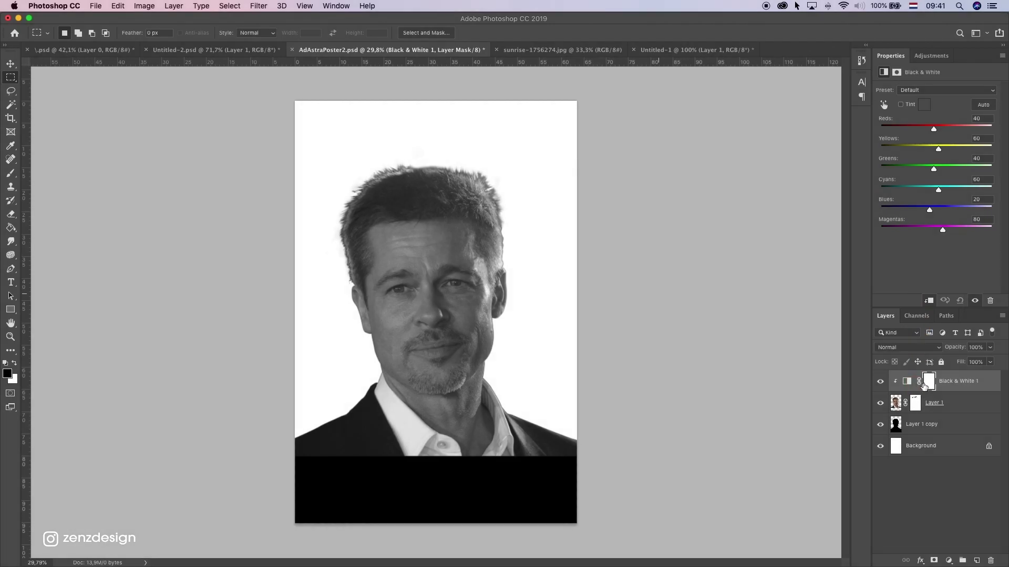
Step: Try the Black & White adjustment's presets from Blue Filter through Lighter on the portrait and return it to Default
click(940, 92)
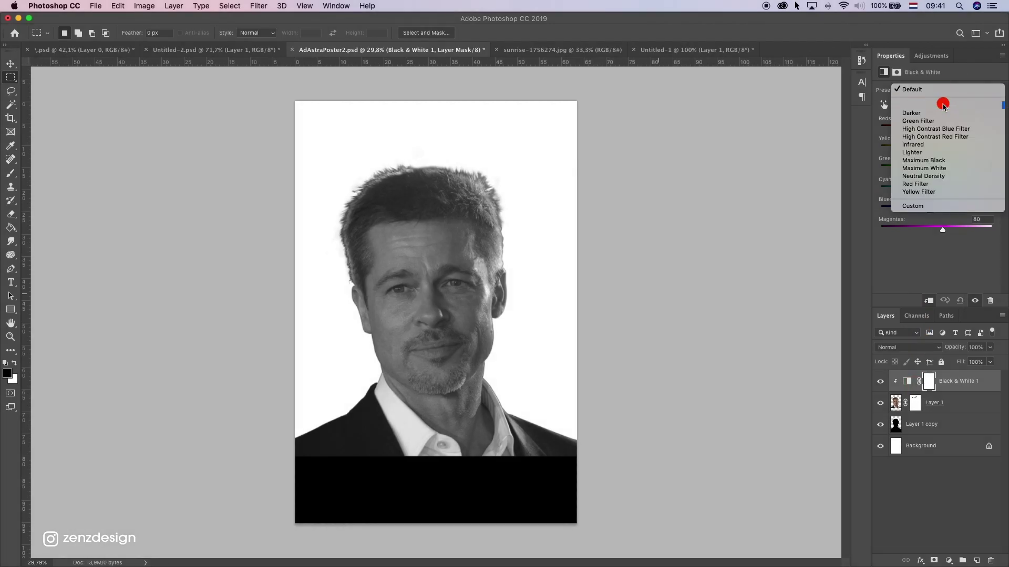
click(923, 100)
click(926, 97)
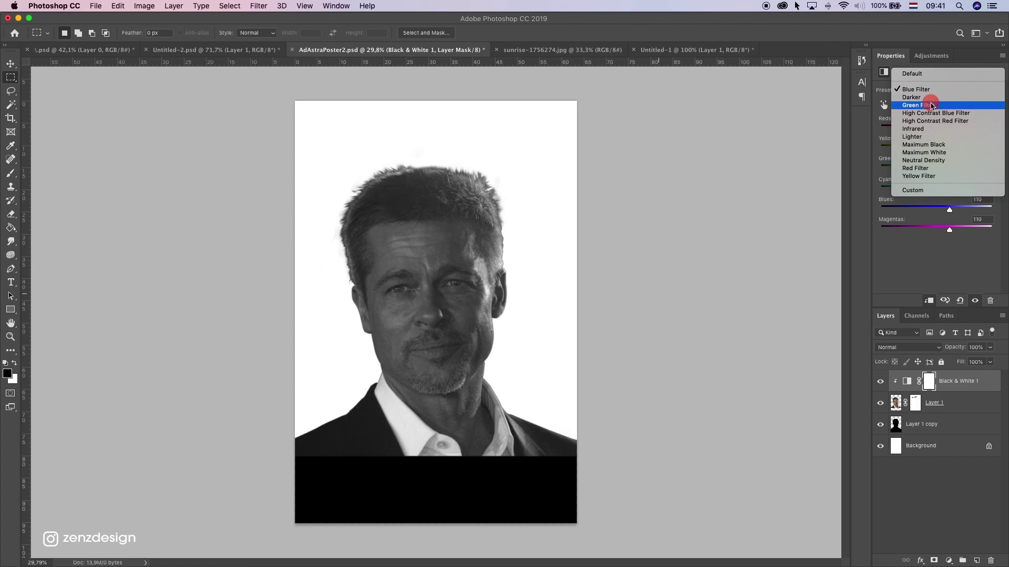
click(923, 90)
click(923, 91)
click(923, 98)
click(943, 93)
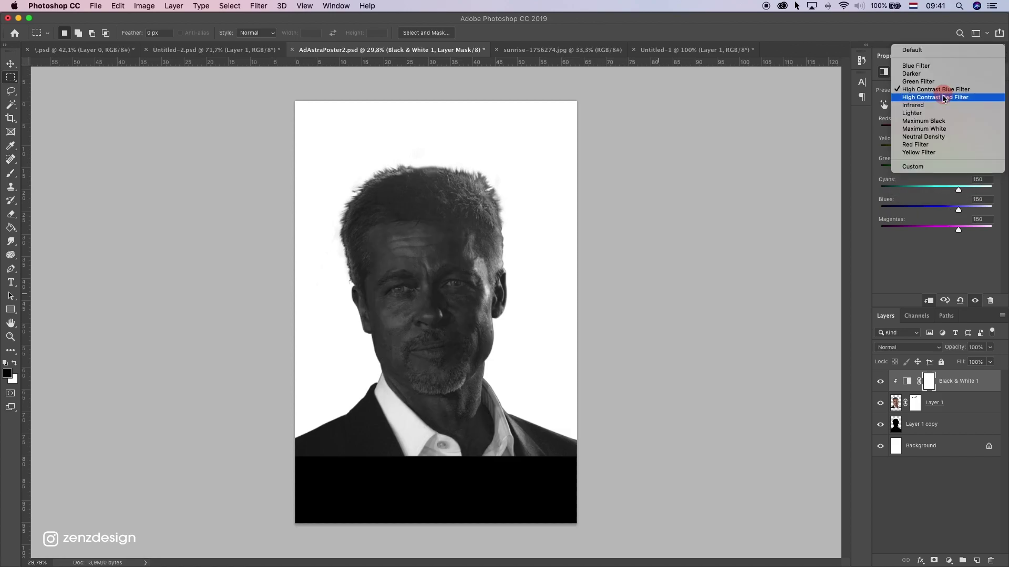
click(943, 99)
click(934, 91)
click(932, 99)
click(929, 93)
click(927, 97)
click(932, 86)
click(921, 98)
click(921, 90)
click(921, 91)
click(921, 90)
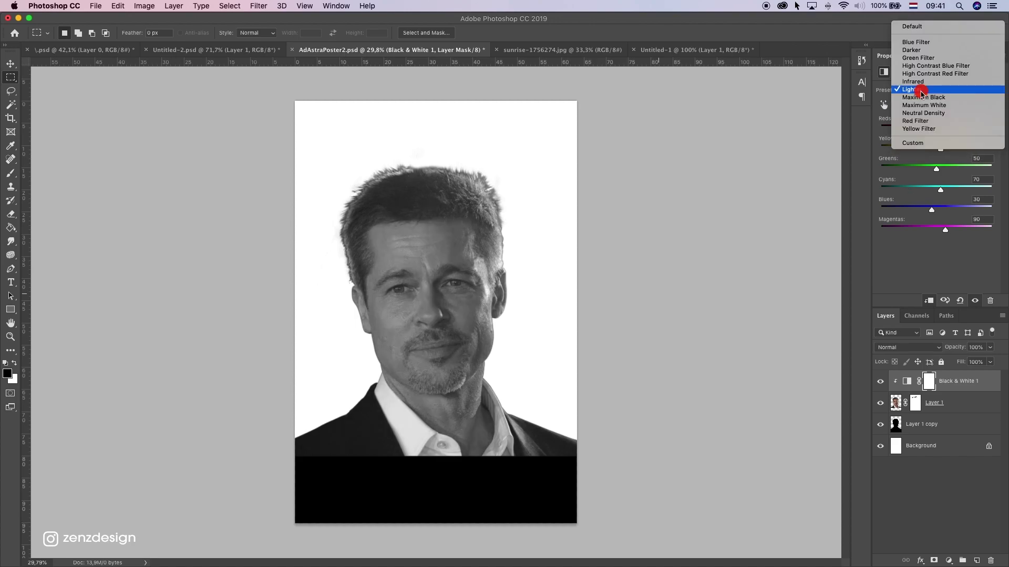
click(935, 28)
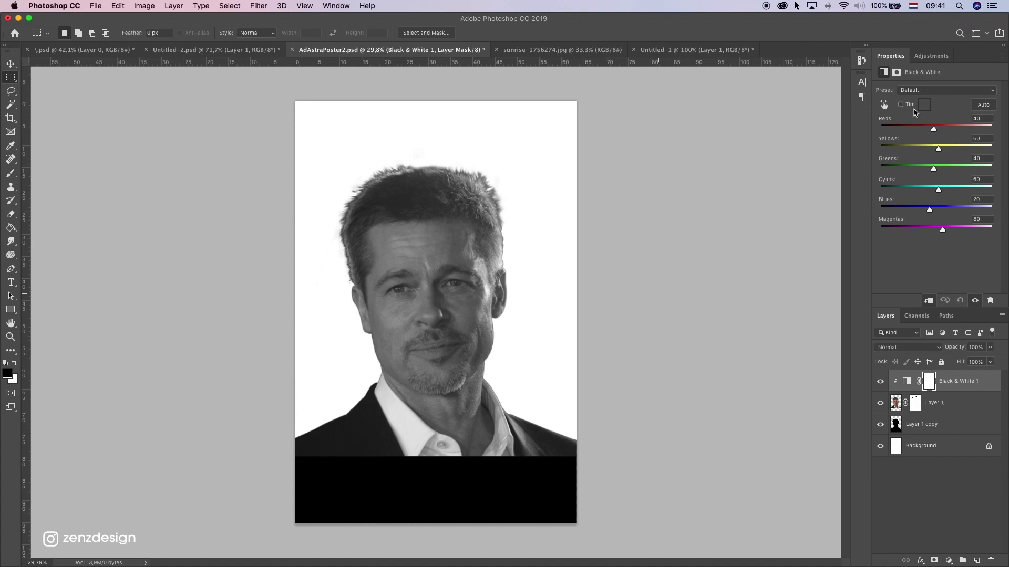
Step: Apply the Lighter preset to the Black & White adjustment and lower the portrait layer's opacity to 36%
click(928, 91)
click(920, 152)
click(990, 348)
drag(966, 361, 968, 393)
click(966, 394)
click(952, 410)
click(990, 348)
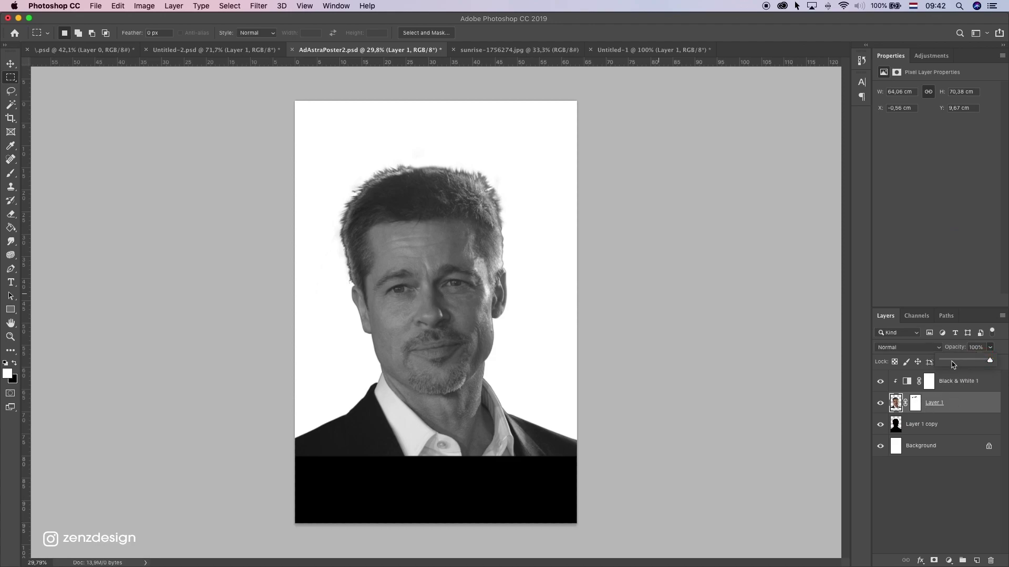
drag(953, 364, 959, 365)
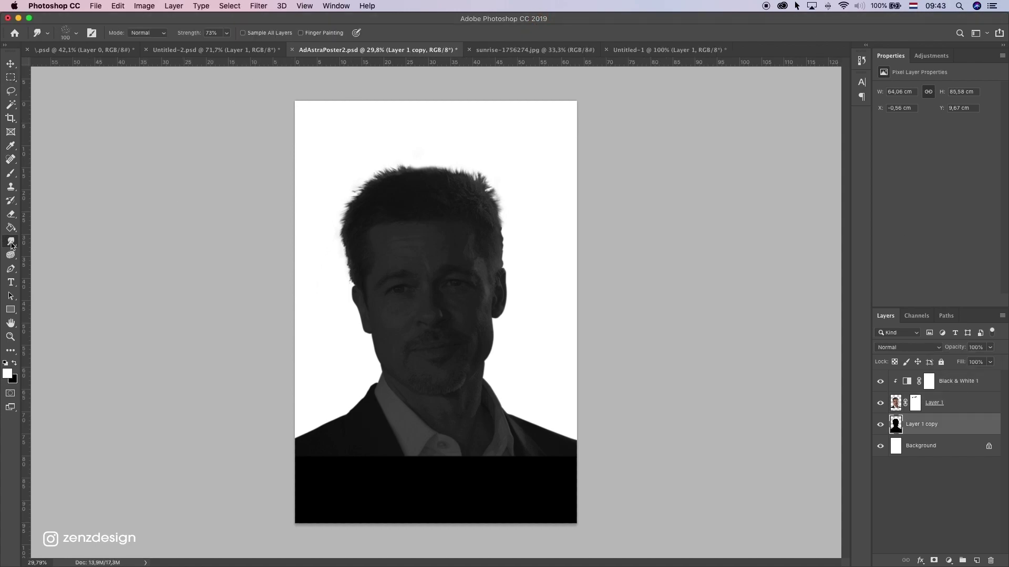
Step: Set up the Smudge tool with the Hair brush at 72% strength for the silhouette layer
scroll(447, 179, up, 2)
scroll(399, 186, up, 1)
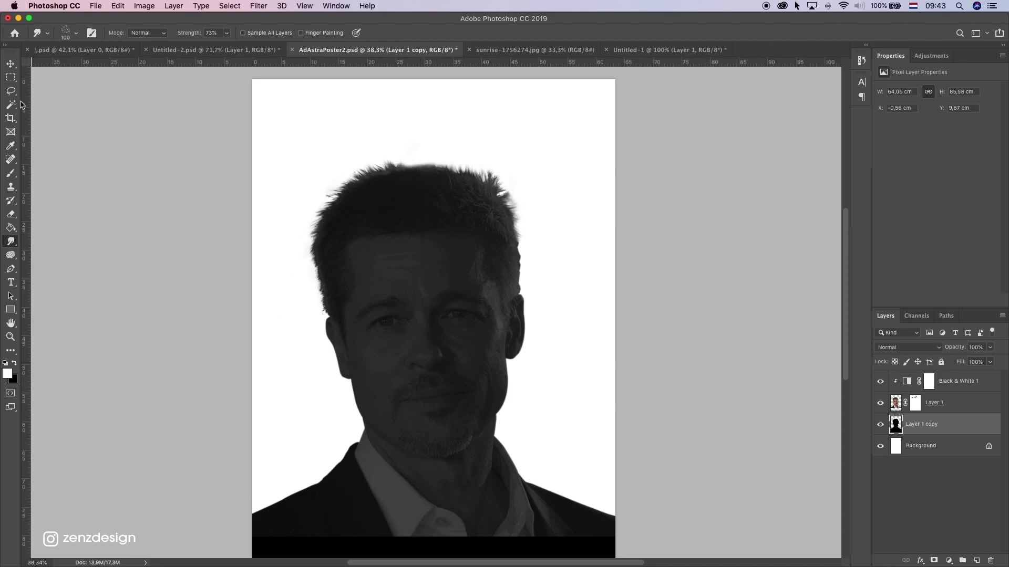
click(10, 241)
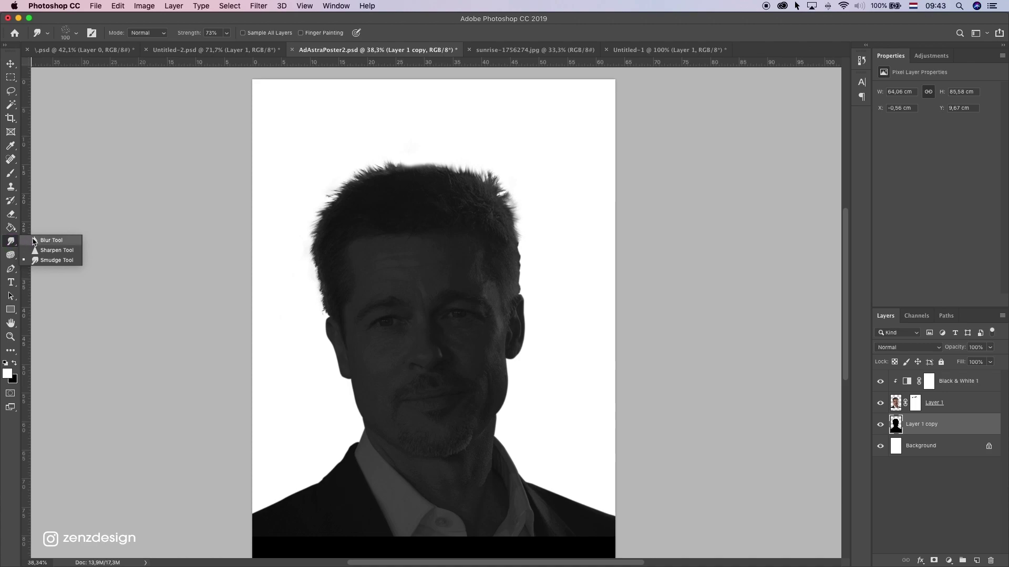
click(53, 261)
click(66, 33)
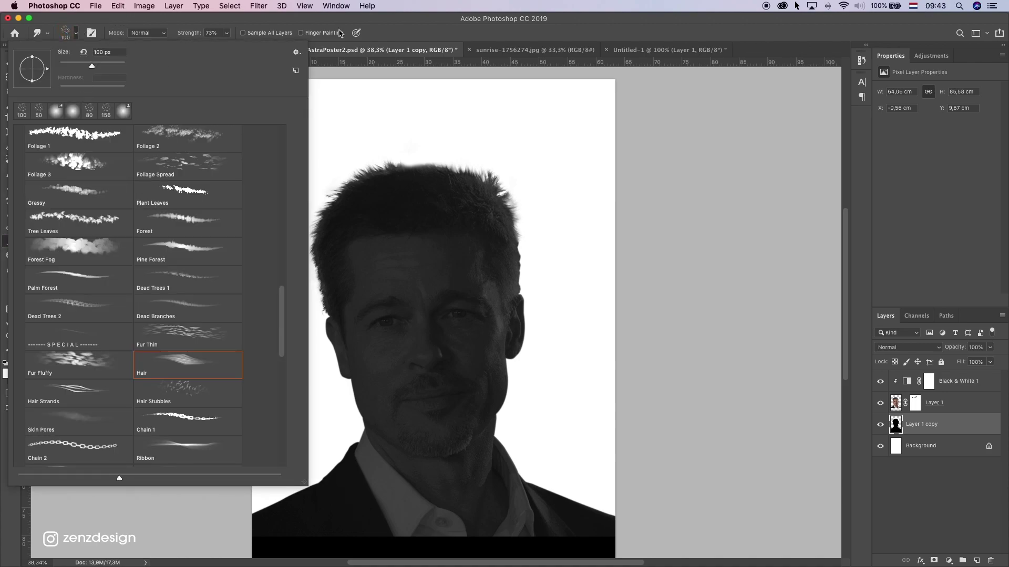
click(227, 33)
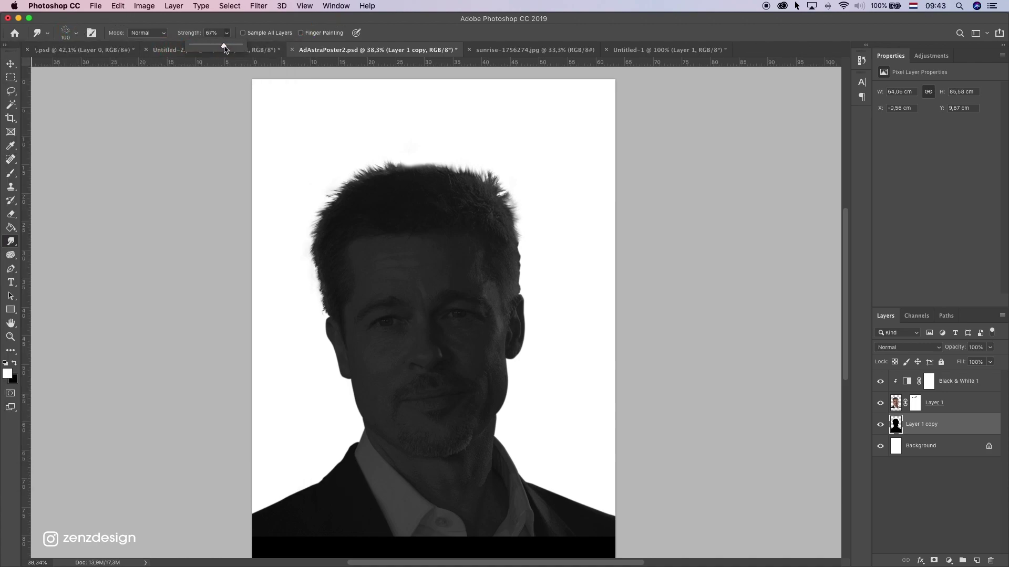
click(896, 425)
click(881, 425)
click(881, 425)
Step: Smudge the silhouette's hair edge outward along the crown and right side of the head with a 70 px brush
mouse_move(457, 153)
mouse_down()
mouse_move(427, 166)
mouse_move(441, 153)
mouse_move(432, 172)
mouse_move(415, 169)
mouse_move(411, 153)
mouse_move(438, 164)
mouse_up()
key(super+z)
key([)
mouse_move(416, 171)
mouse_down()
mouse_move(432, 168)
mouse_move(437, 155)
mouse_move(457, 173)
mouse_up()
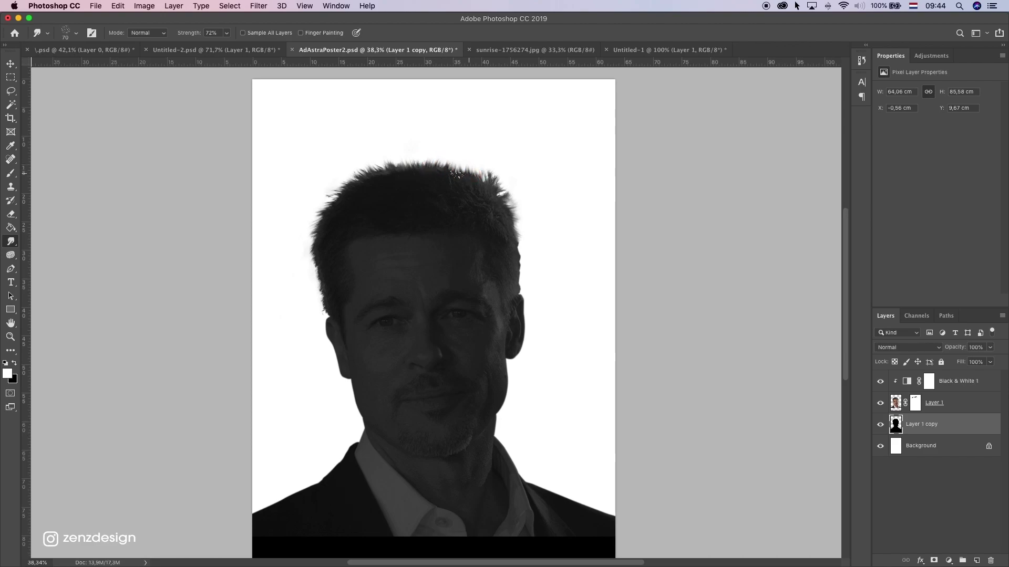
drag(394, 165, 350, 181)
click(379, 175)
click(515, 215)
mouse_move(506, 208)
mouse_down()
mouse_move(512, 201)
mouse_move(511, 241)
mouse_up()
Step: Smudge the silhouette's hair edge outward along the left side of the head and touch up the upper right edge
scroll(426, 256, down, 5)
scroll(425, 257, up, 5)
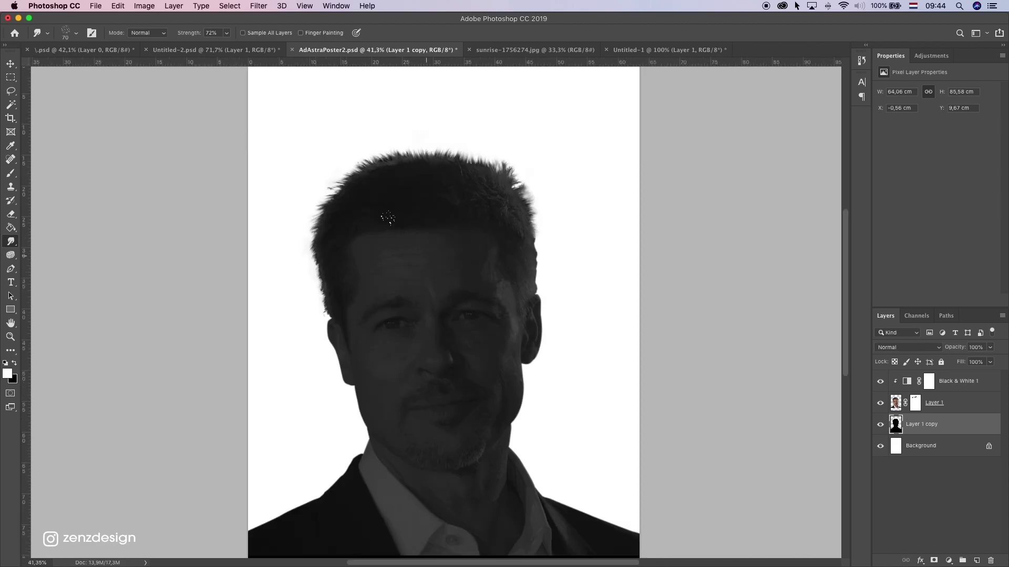
mouse_move(345, 191)
mouse_down()
mouse_move(325, 186)
mouse_move(342, 192)
mouse_move(326, 197)
mouse_move(350, 221)
mouse_move(328, 206)
mouse_move(356, 232)
mouse_move(314, 242)
mouse_up()
click(520, 155)
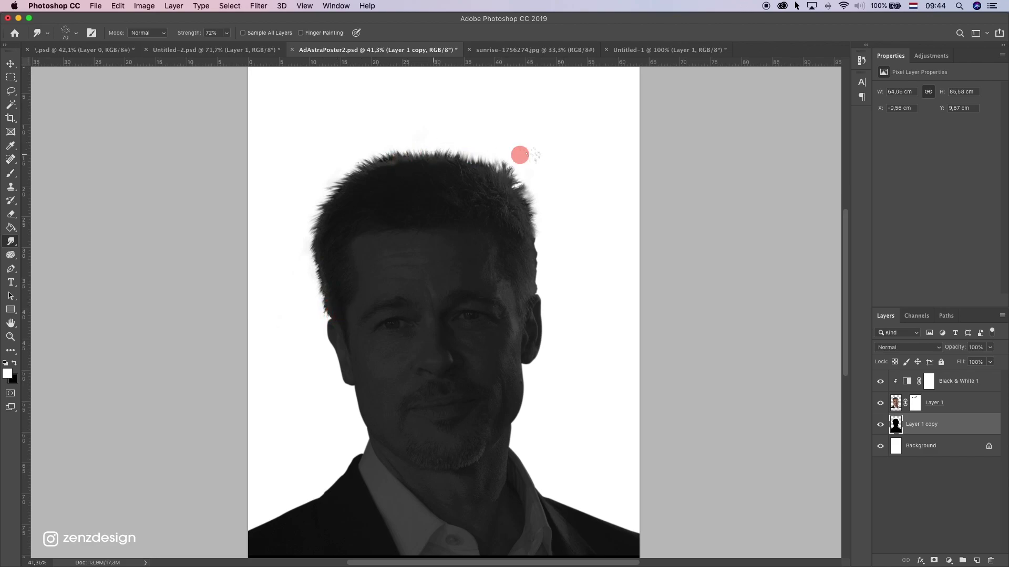
key(super+0)
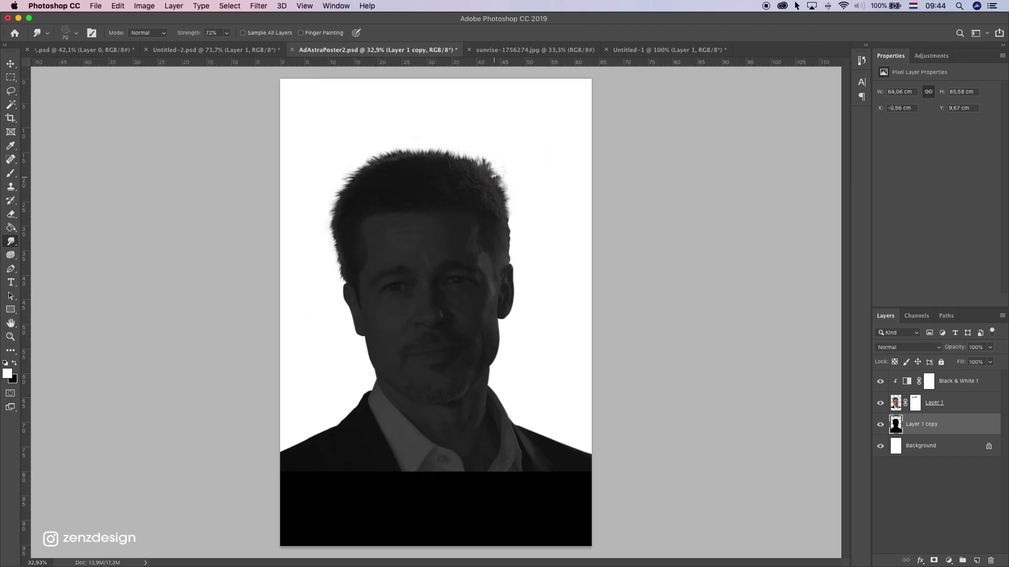
scroll(500, 254, down, 2)
scroll(497, 255, up, 2)
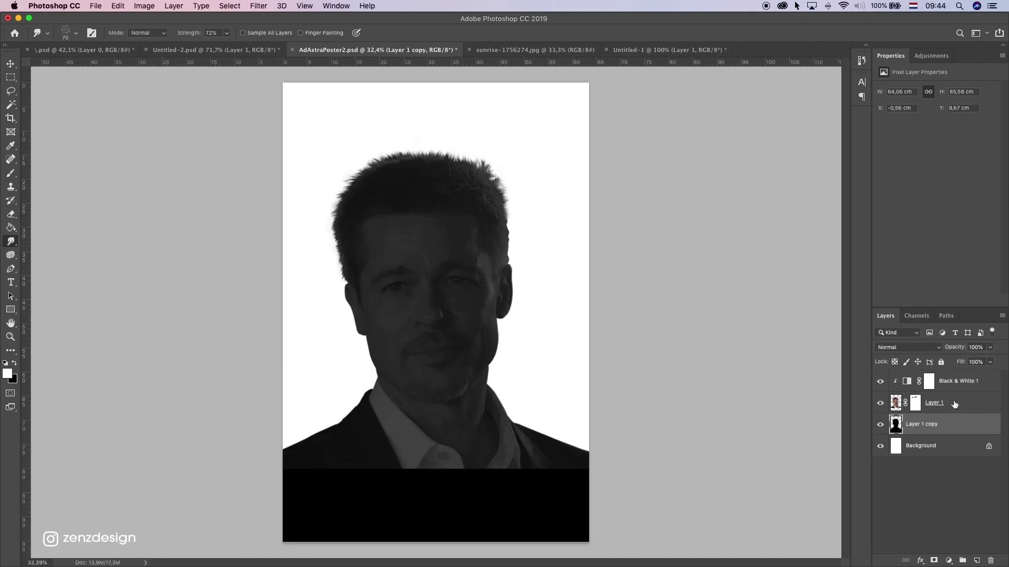
Step: Examine the portrait layer and its mask at the hard lower edge by switching the layer's visibility off and on
click(942, 390)
click(933, 412)
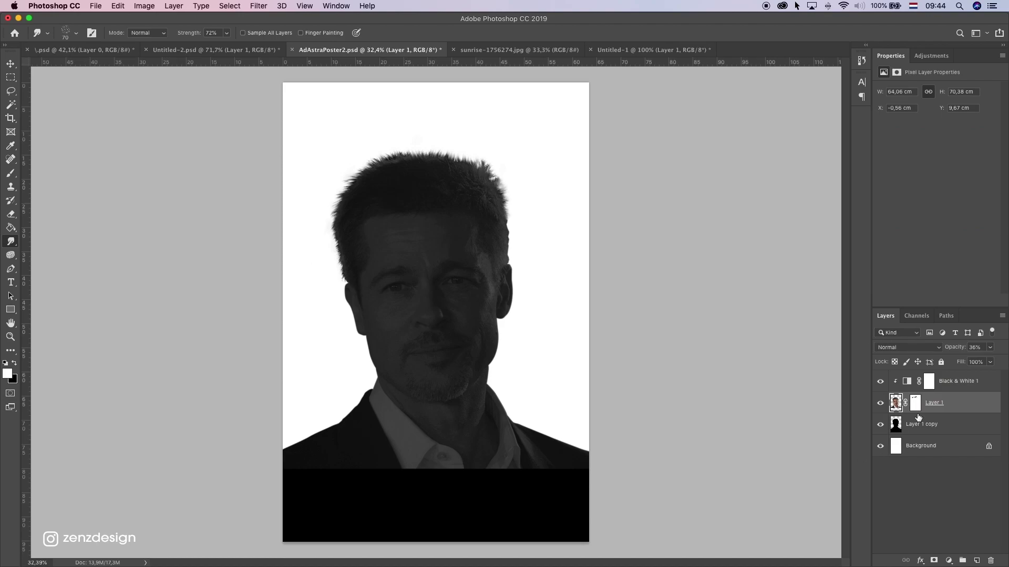
mouse_move(313, 481)
mouse_down()
mouse_move(270, 477)
mouse_move(366, 447)
mouse_move(565, 459)
mouse_up()
click(914, 404)
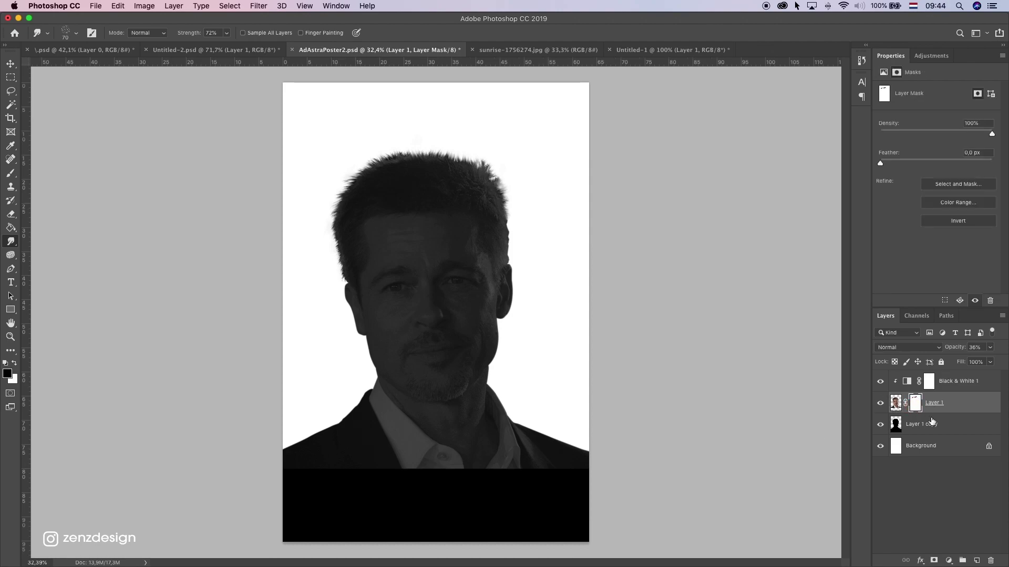
click(896, 403)
click(880, 403)
click(880, 403)
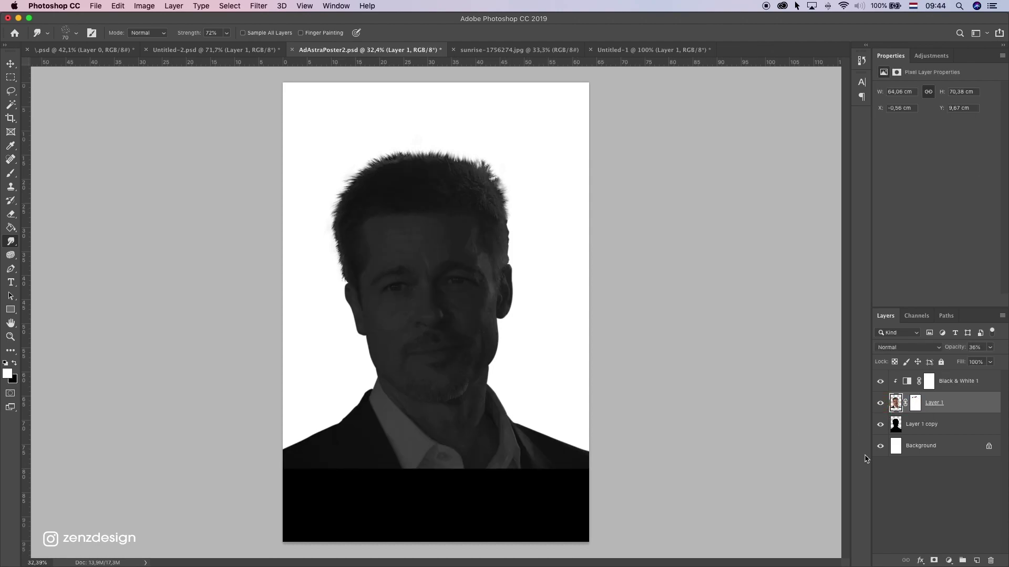
Step: Target the portrait layer's mask and set up a white-to-black linear gradient at 100% opacity
click(914, 408)
click(11, 174)
click(11, 214)
click(10, 228)
click(57, 227)
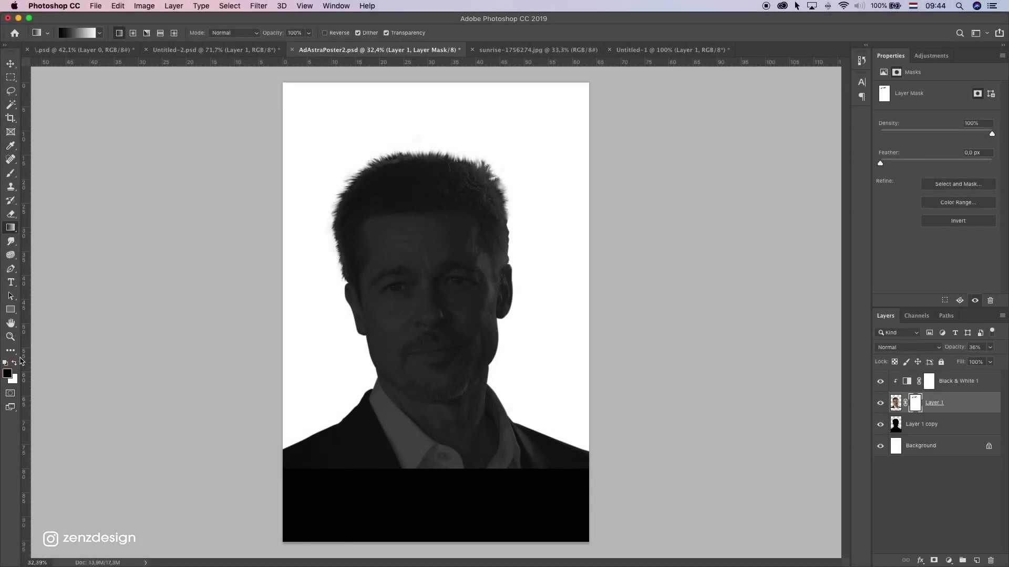
click(14, 363)
click(9, 63)
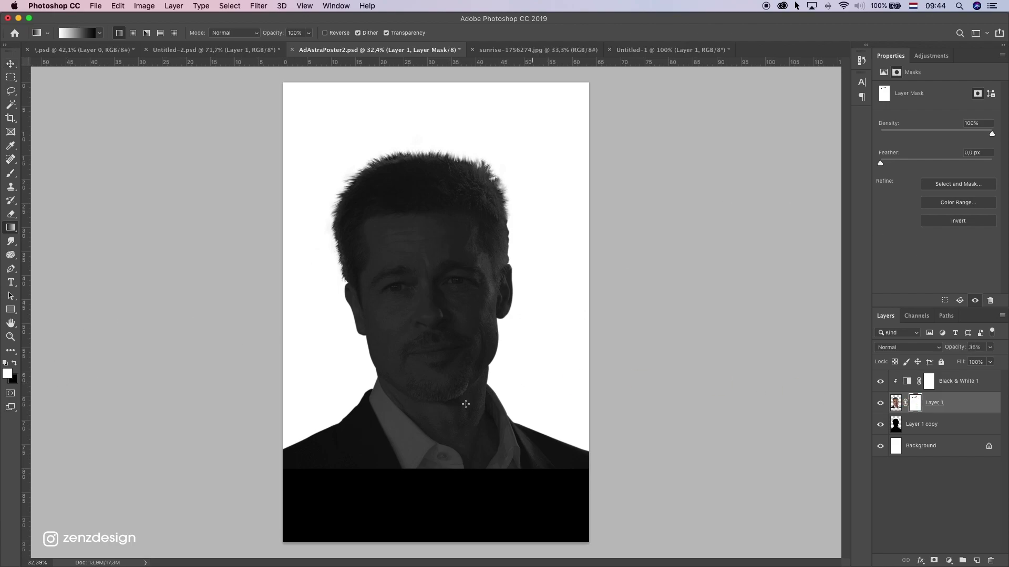
drag(487, 345, 379, 428)
key(super+z)
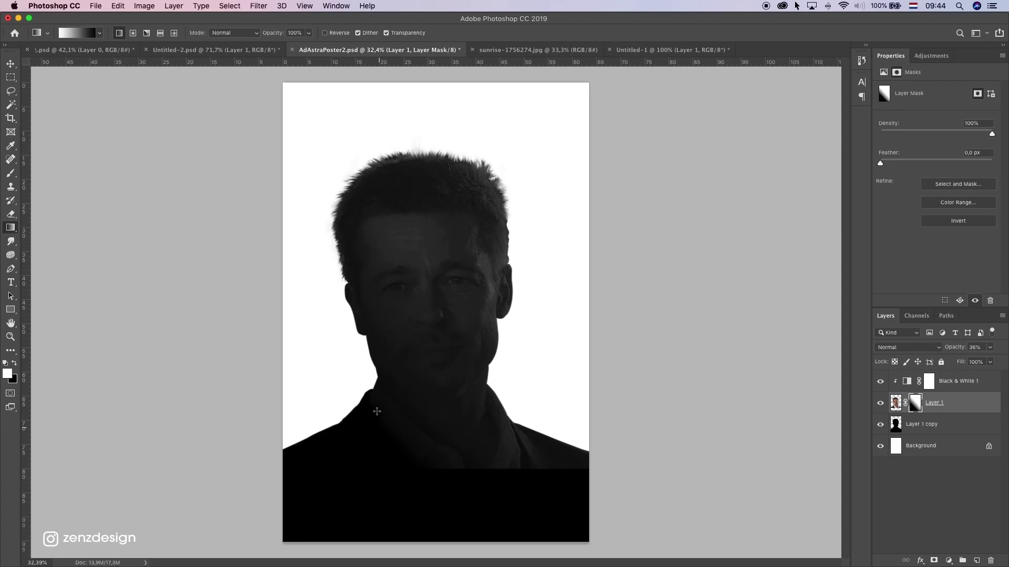
key(super+z)
Step: Redraw the diagonal white-to-black gradient on the portrait's mask so the neck, collar and jacket fade smoothly into the black silhouette
drag(439, 337, 362, 457)
drag(463, 343, 388, 459)
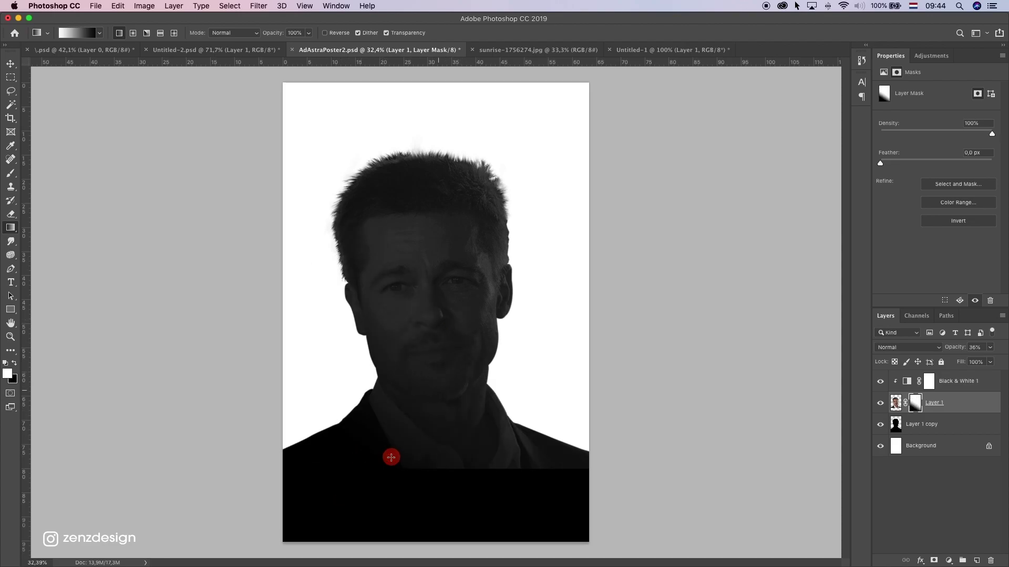
drag(450, 323, 385, 446)
drag(483, 277, 385, 397)
drag(462, 354, 396, 405)
drag(489, 342, 354, 456)
drag(457, 367, 394, 450)
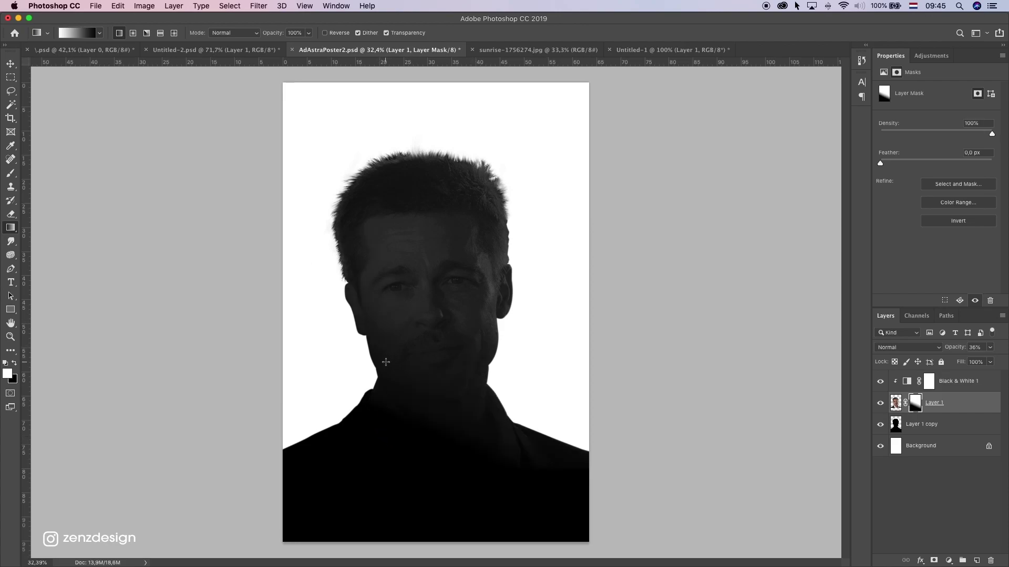
Step: Paint white on the portrait's mask with a 600 px soft brush to restore the chin and right side of the face, and switch to black
click(11, 173)
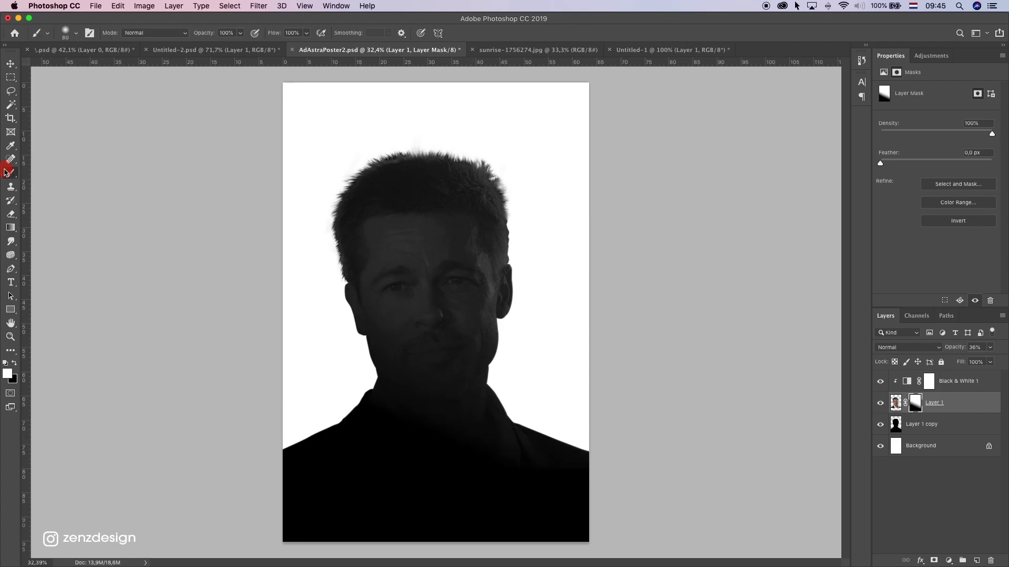
key(bracketright)
key(bracketright)
key(bracketright)
key(bracketright)
key(bracketright)
key(bracketright)
key(bracketright)
key(bracketright)
key(bracketright)
key(bracketright)
key(bracketright)
click(441, 352)
click(471, 392)
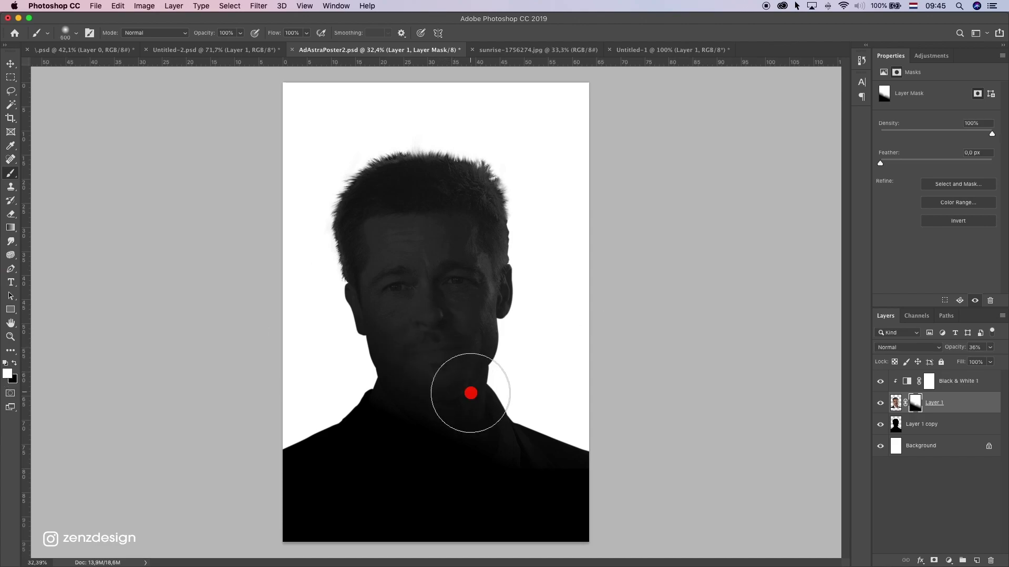
key(super+z)
click(485, 371)
click(511, 255)
click(15, 363)
drag(383, 256, 339, 380)
key(super+z)
drag(336, 331, 303, 189)
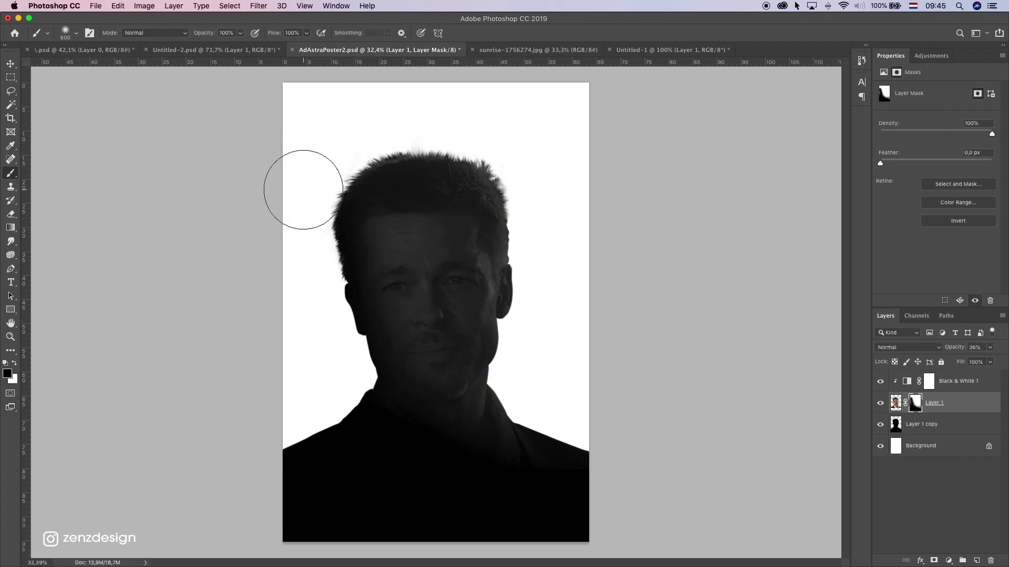
key(super+z)
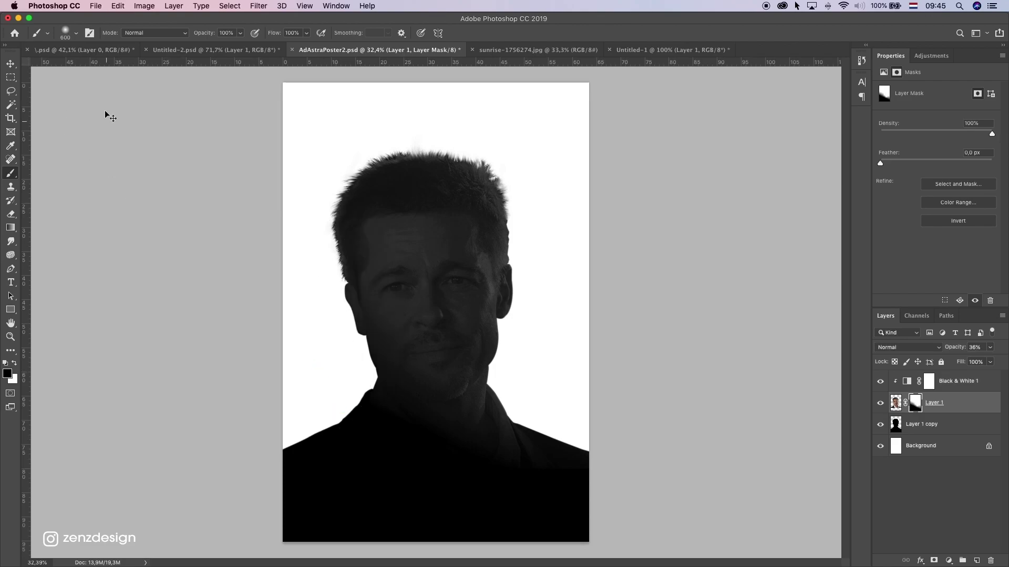
Step: Darken the left side of the face on the portrait's mask with black brush strokes at 9% opacity
click(240, 33)
drag(240, 45, 195, 46)
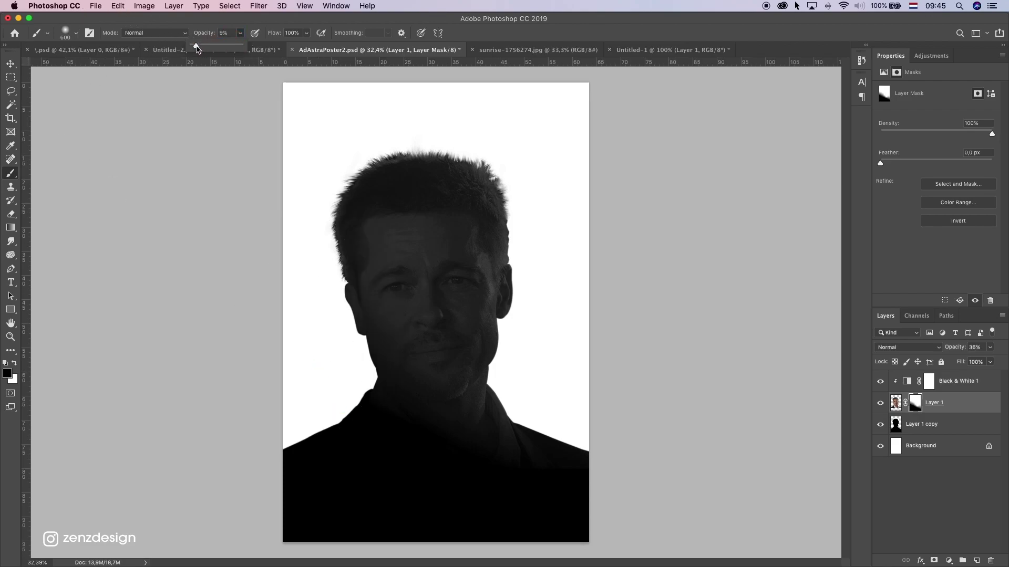
drag(366, 391, 357, 281)
mouse_move(380, 441)
mouse_down()
mouse_move(373, 169)
mouse_move(371, 373)
mouse_up()
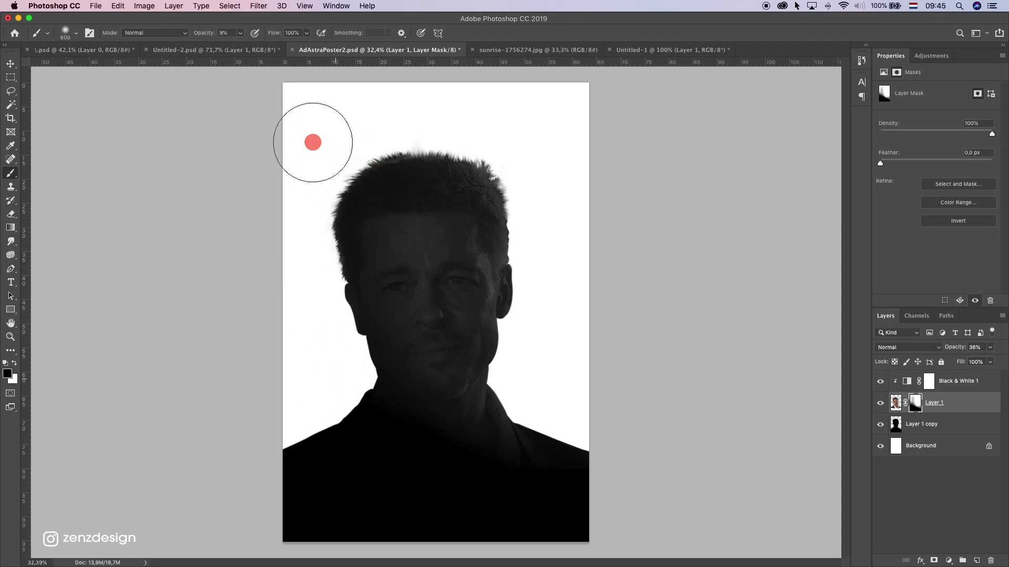
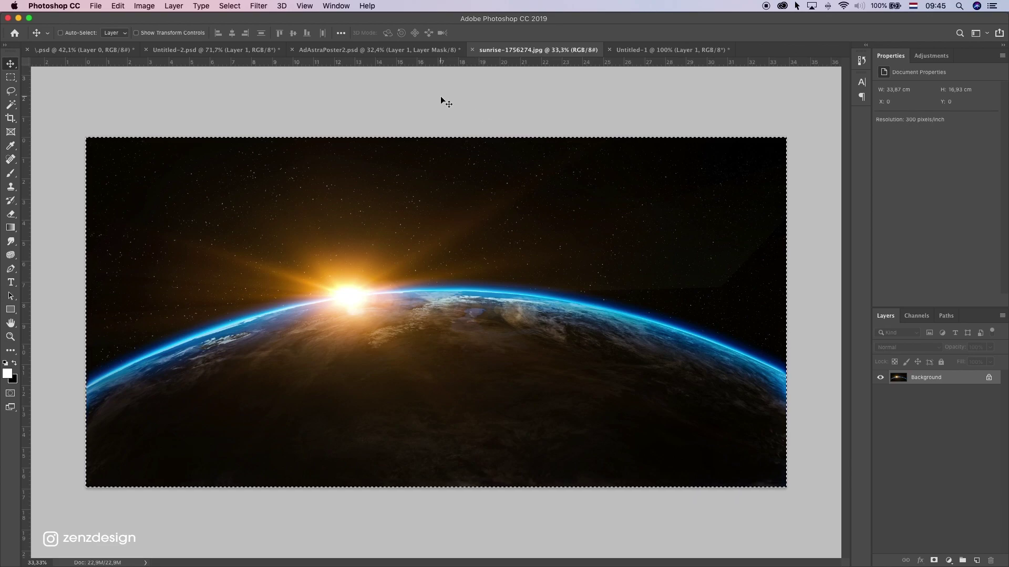
Step: Paste the copied sunrise image into AdAstraPoster2.psd above the Black & White adjustment layer
click(395, 52)
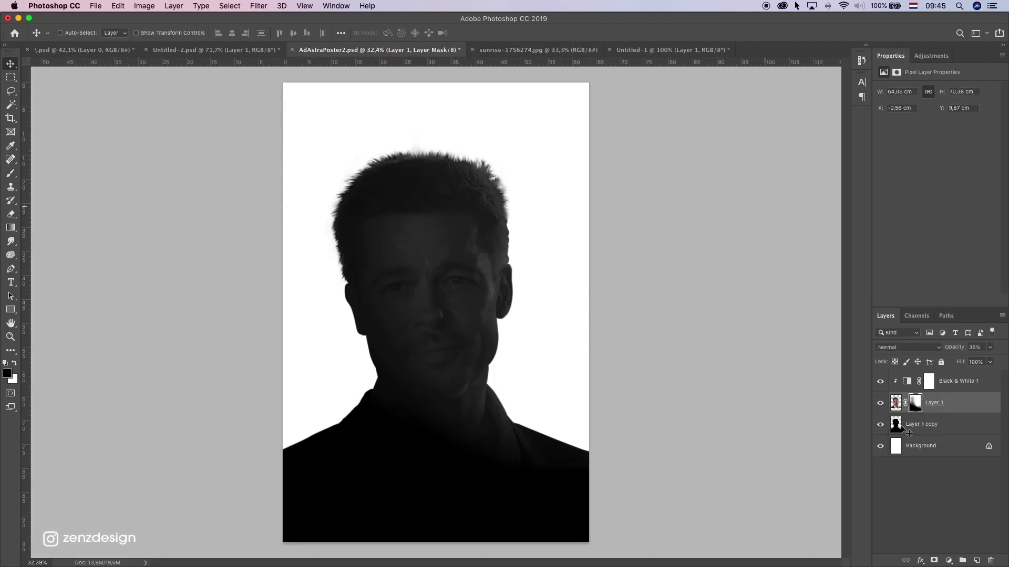
click(975, 381)
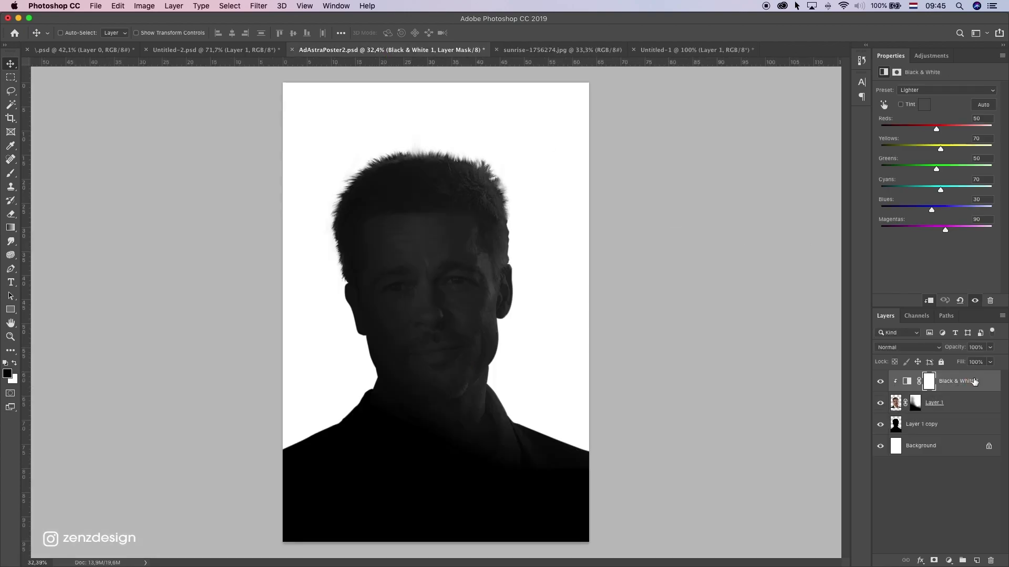
key(super)
key(super+v)
Step: Convert the pasted sunrise layer to a smart object and reposition it so the sun lies over the silhouette's face
right_click(929, 385)
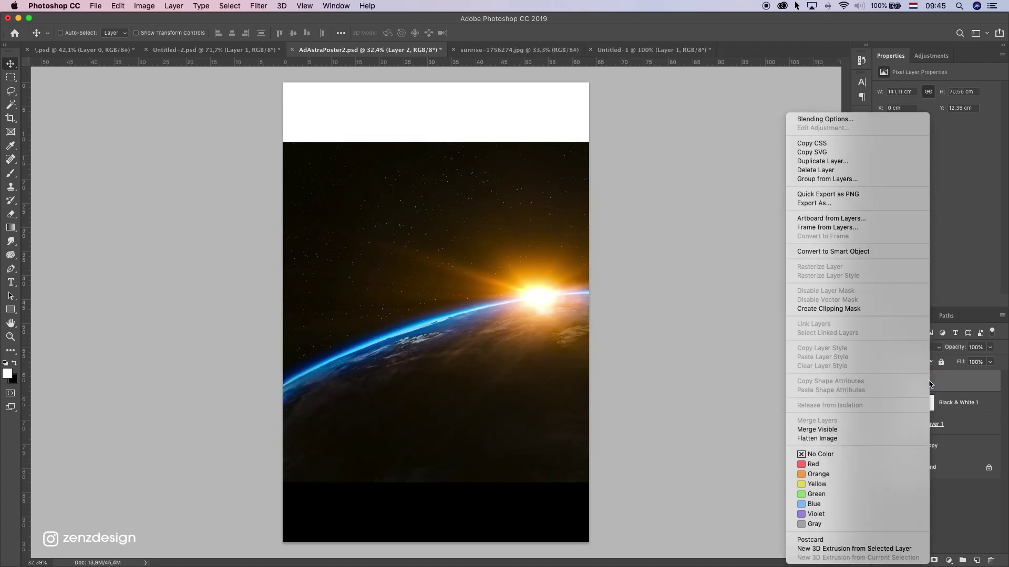
click(859, 252)
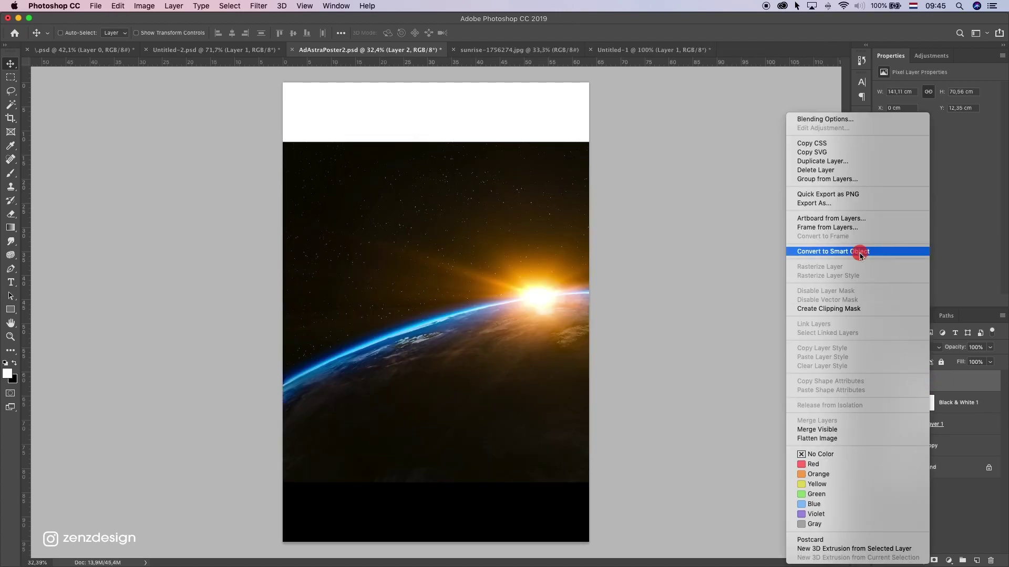
drag(754, 259, 597, 282)
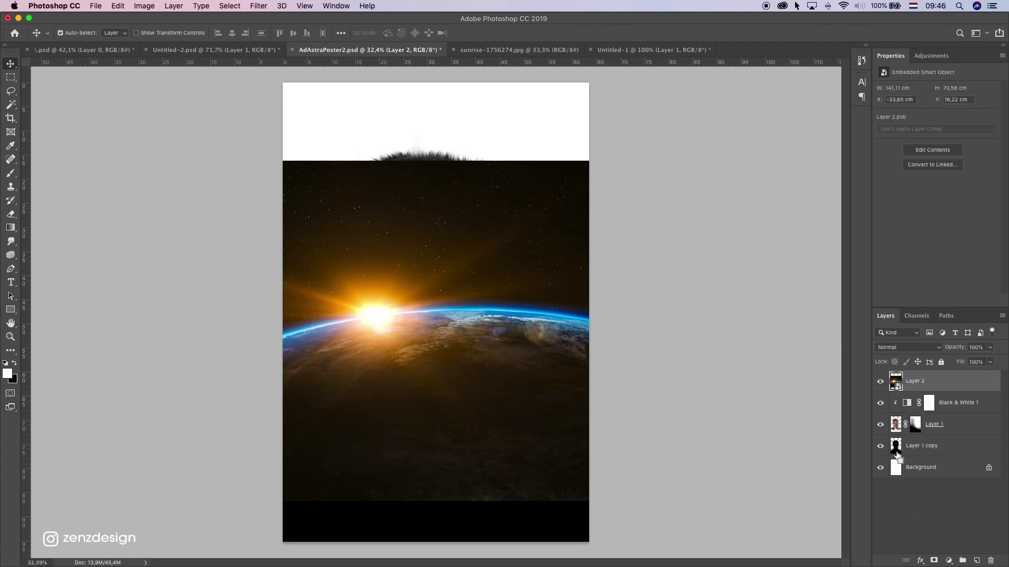
Step: Mask the sunrise layer with the silhouette's shape and unlink the mask from the image
super+click(897, 450)
click(929, 562)
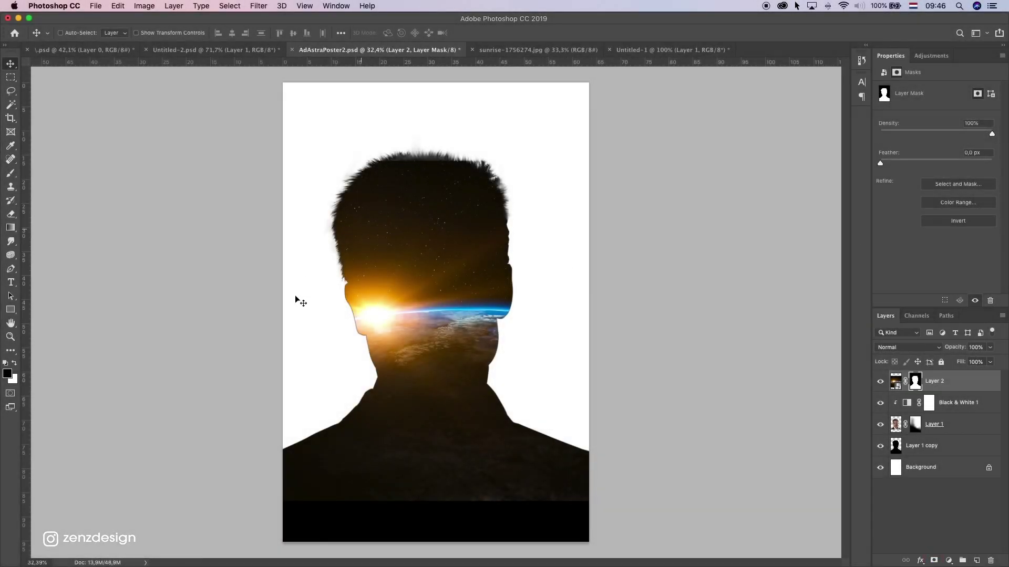
click(897, 382)
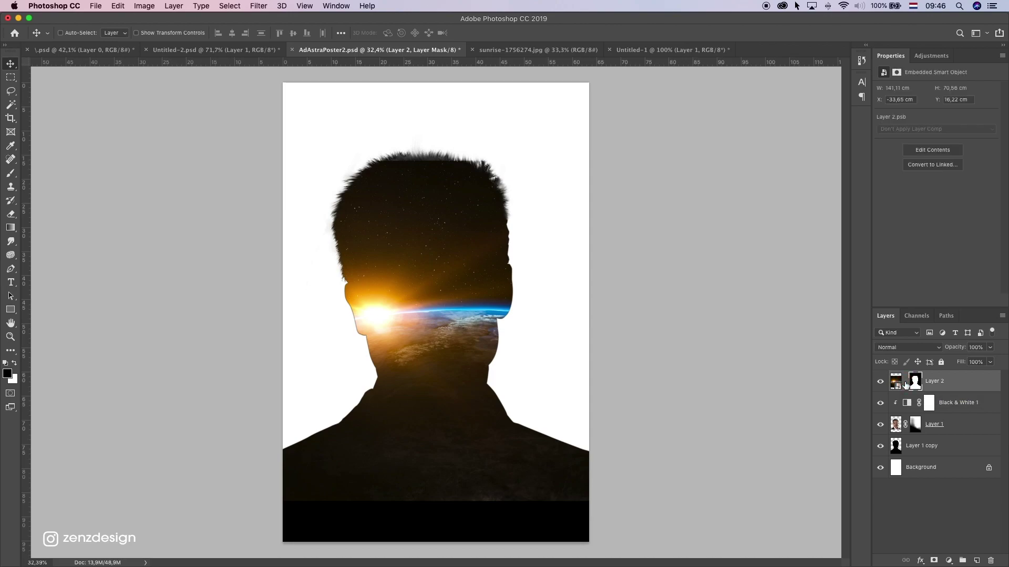
click(905, 382)
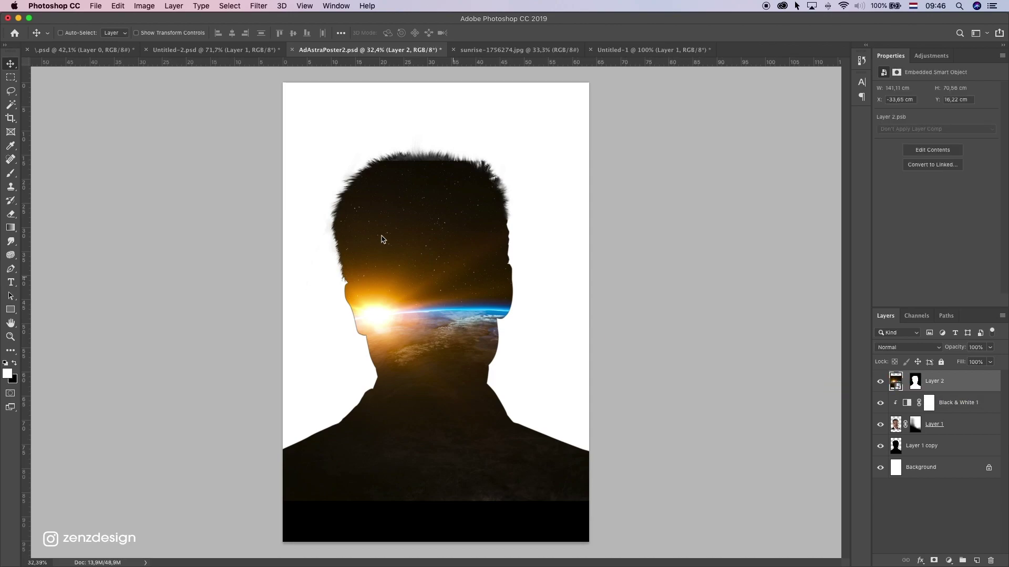
Step: Rotate the sunrise image about 67° within its mask and move it so the sun sits at the collar
drag(417, 254, 381, 252)
key(ctrl+t)
key(ctrl+0)
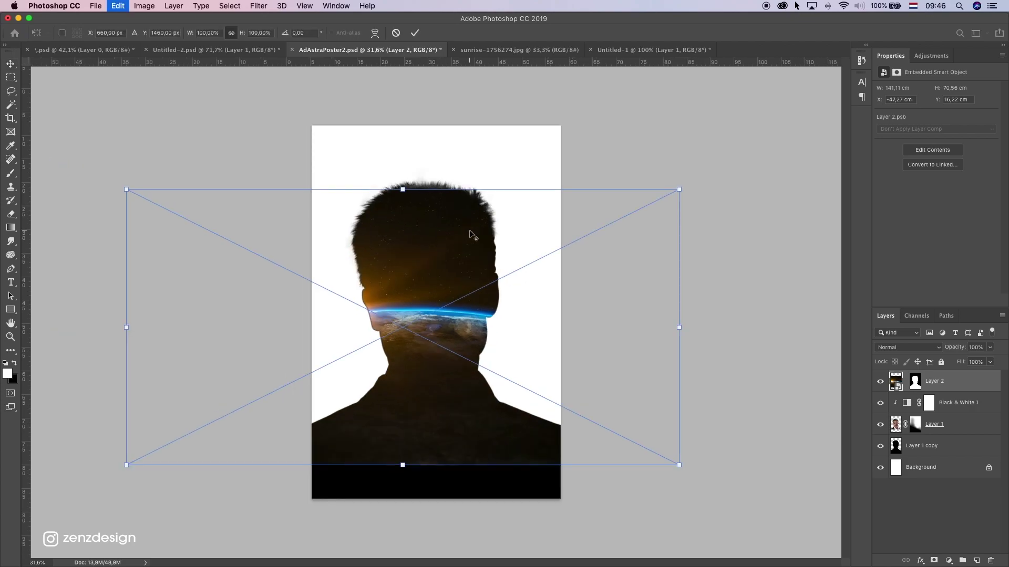
key(Return)
key(ctrl+t)
drag(457, 219, 514, 274)
drag(439, 194, 478, 309)
drag(421, 277, 418, 355)
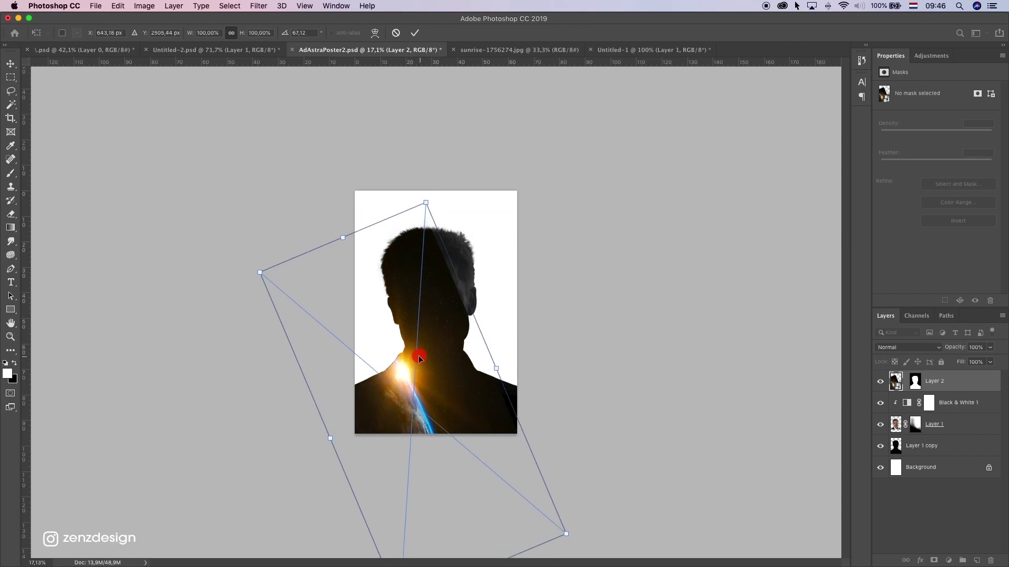
Step: Adjust the sunrise rotation to about 58° and place the sun against the edge of the neck
drag(514, 375, 507, 360)
drag(373, 389, 376, 377)
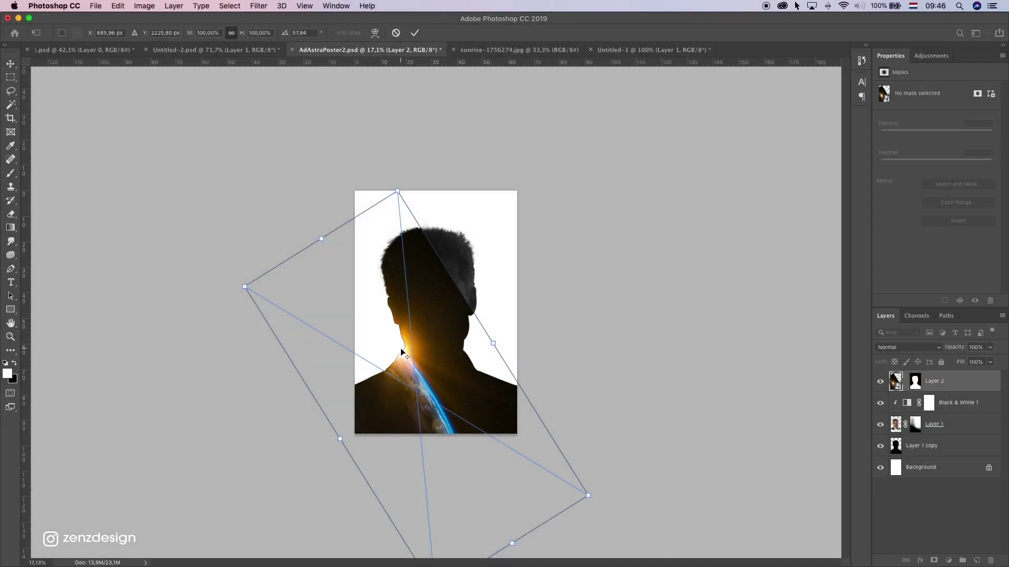
scroll(400, 349, up, 2)
drag(433, 355, 431, 359)
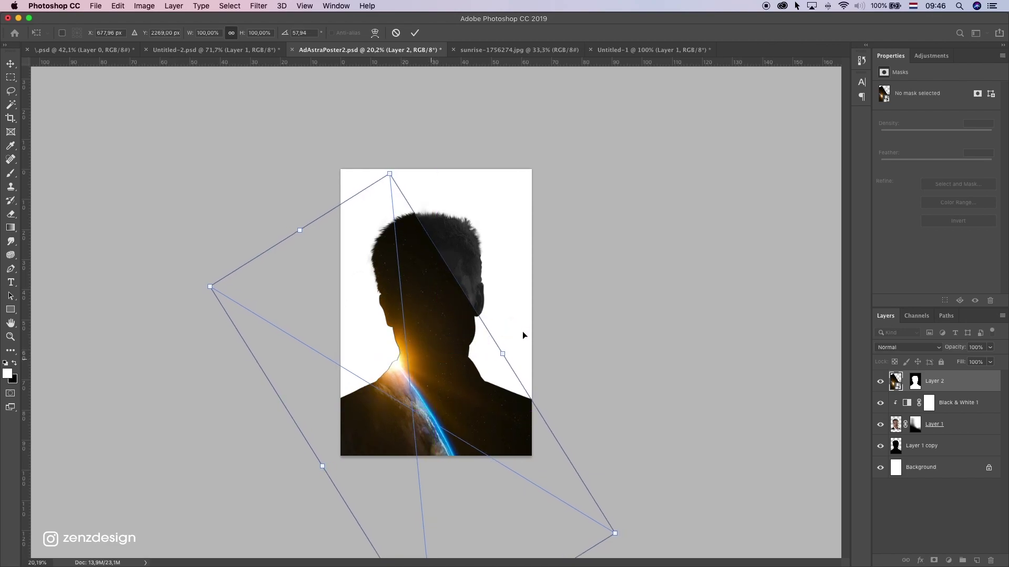
drag(531, 304, 529, 318)
key(Return)
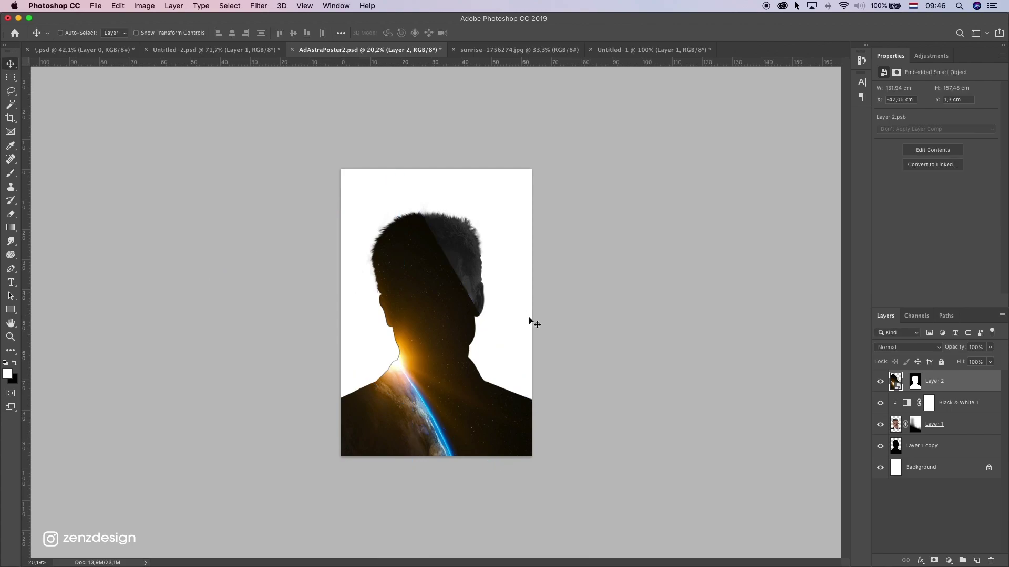
Step: Set the sunrise layer's blending mode to Screen so the portrait blends with the starry sky
scroll(616, 293, up, 3)
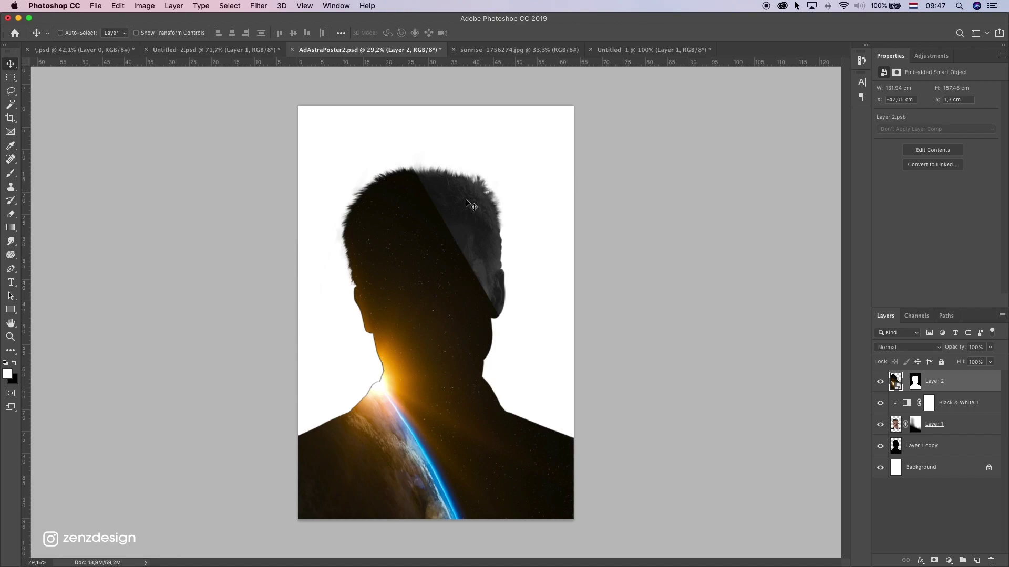
click(415, 190)
click(896, 379)
click(881, 382)
click(880, 382)
click(904, 348)
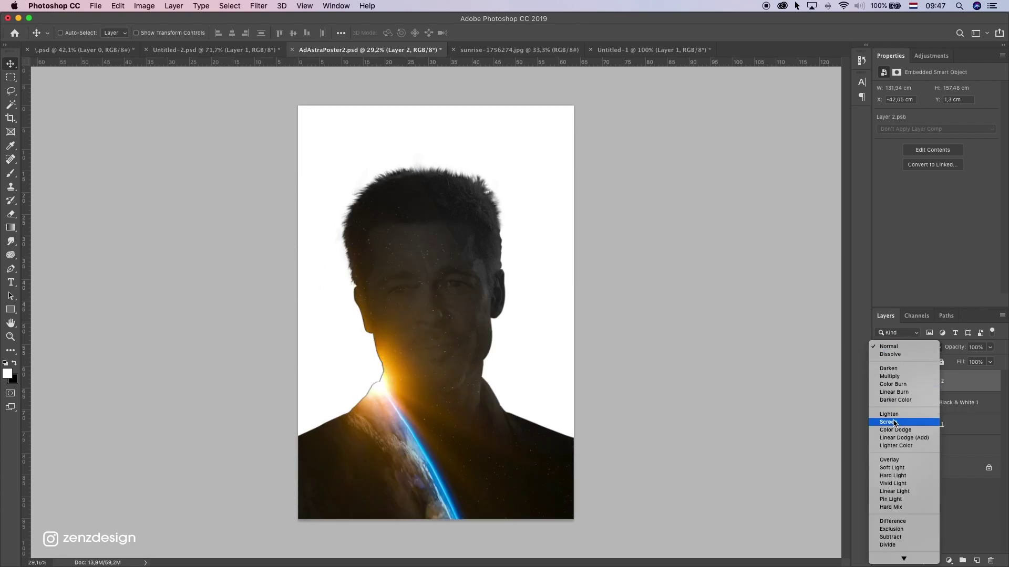
click(895, 423)
Step: Apply Levels to the sunrise smart object, sampling black points from the brownish sky over the face, and collapse its filter list
scroll(449, 244, up, 4)
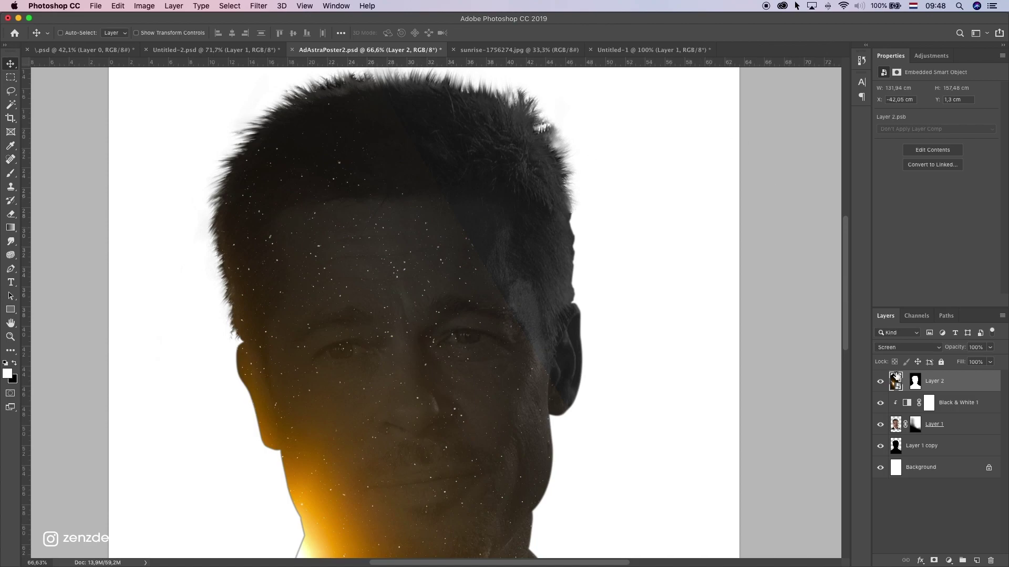
key(super+l)
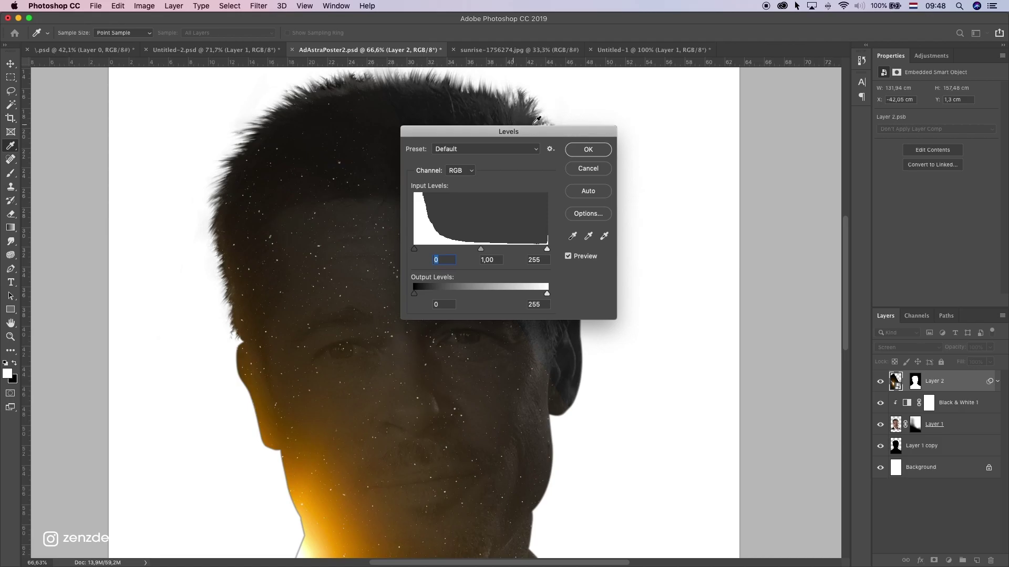
drag(524, 129, 673, 82)
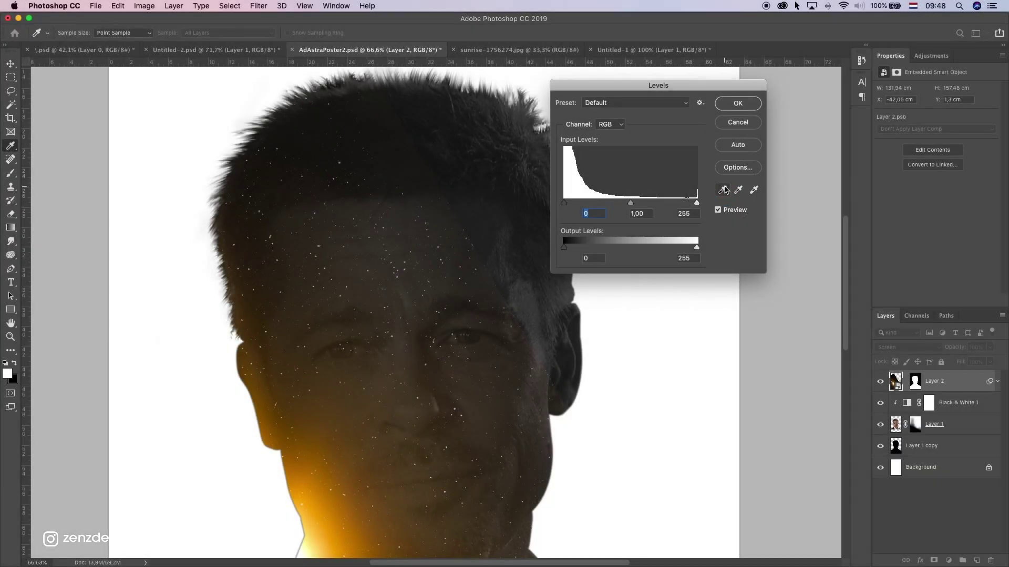
click(723, 191)
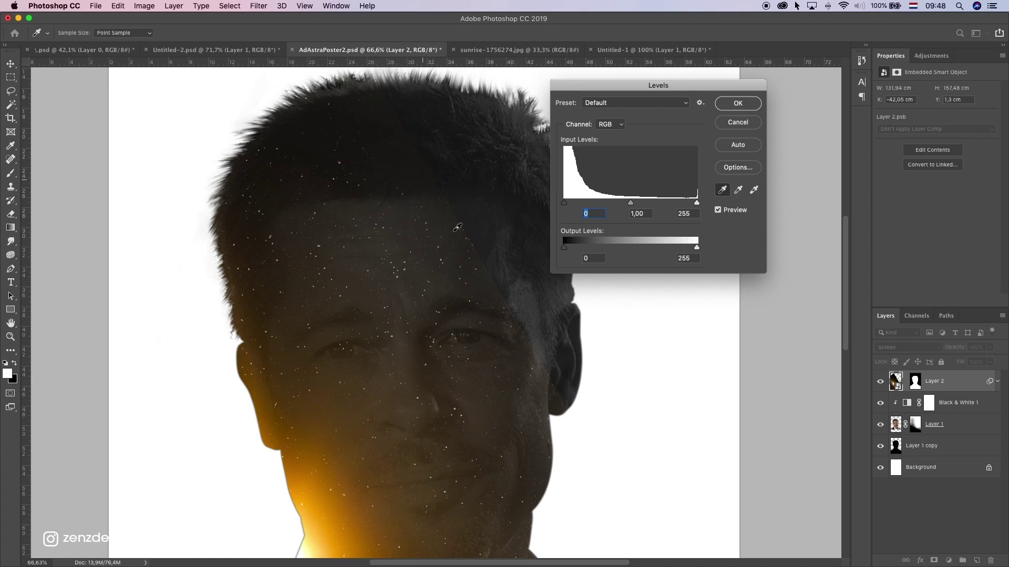
click(448, 216)
click(495, 293)
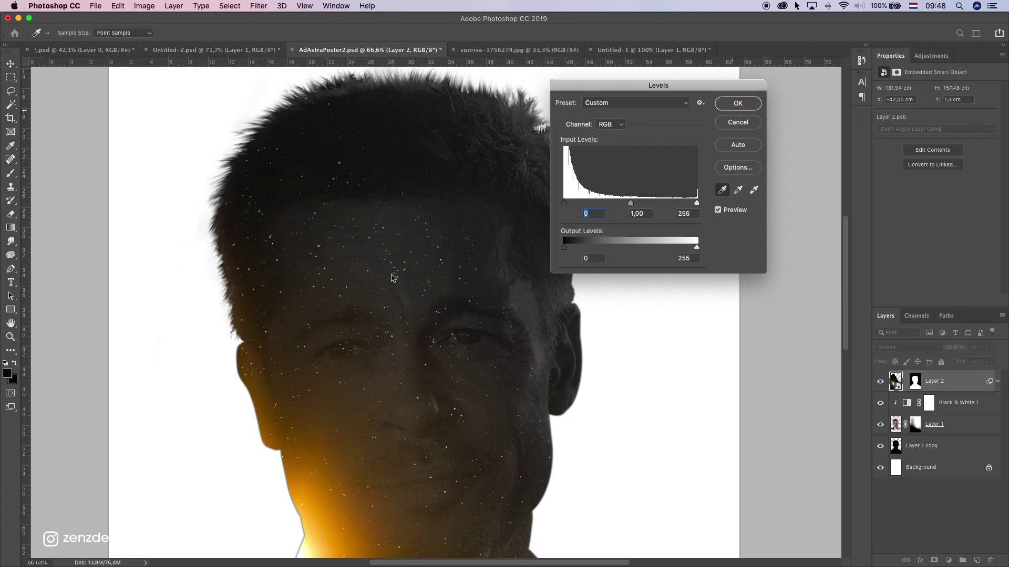
key(Return)
key(super+minus)
key(super+minus)
key(super+minus)
key(super+minus)
scroll(379, 322, up, 5)
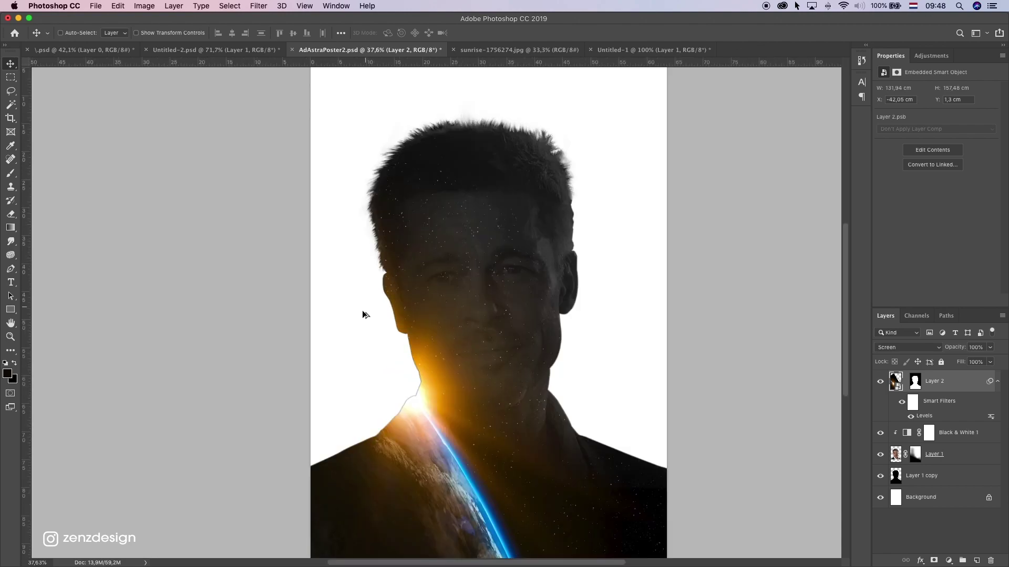
scroll(363, 315, down, 1)
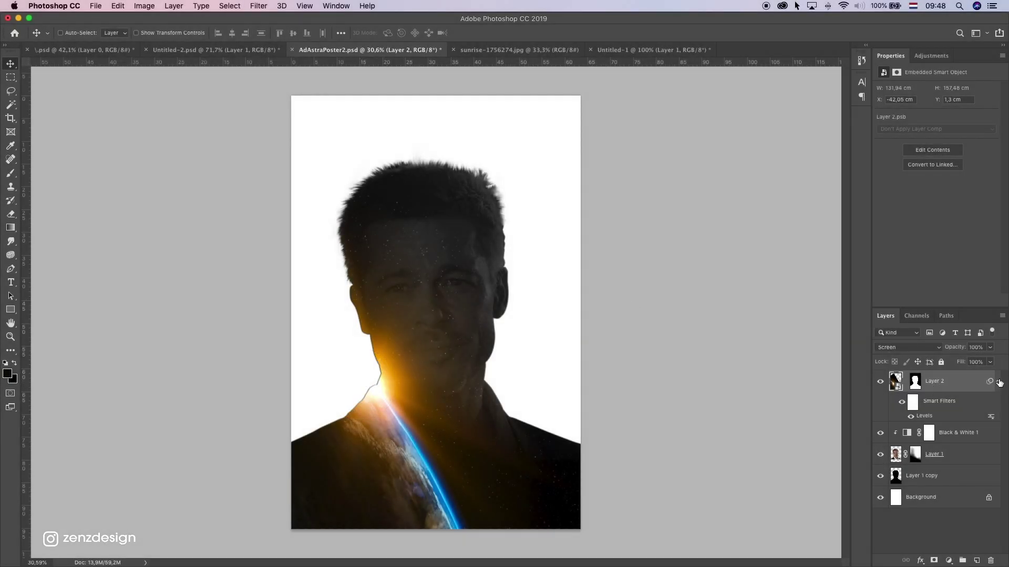
click(998, 382)
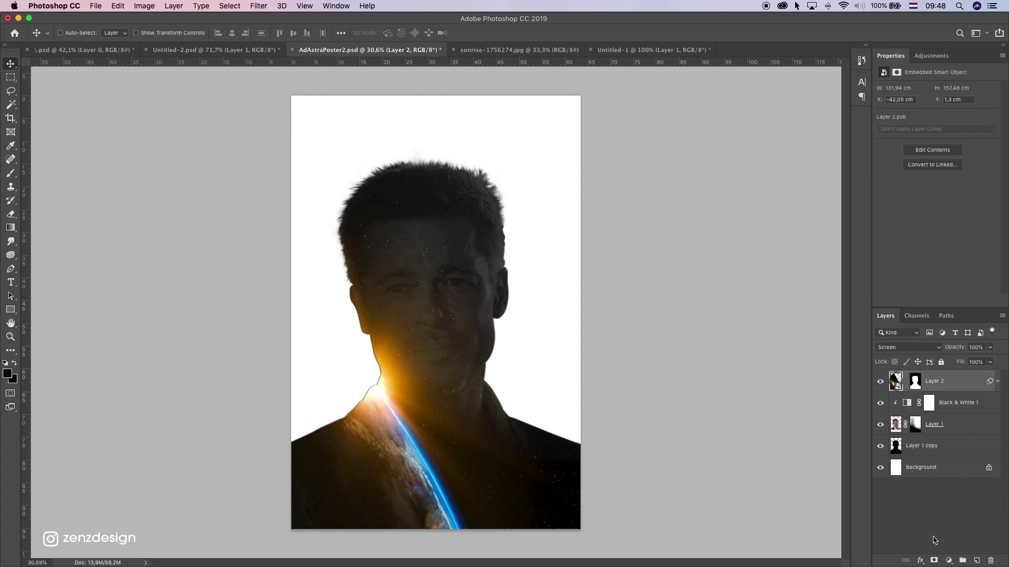
Step: Add a Hue/Saturation adjustment clipped to the sunrise layer and set the saturation of the Yellows to -68
click(948, 561)
click(979, 449)
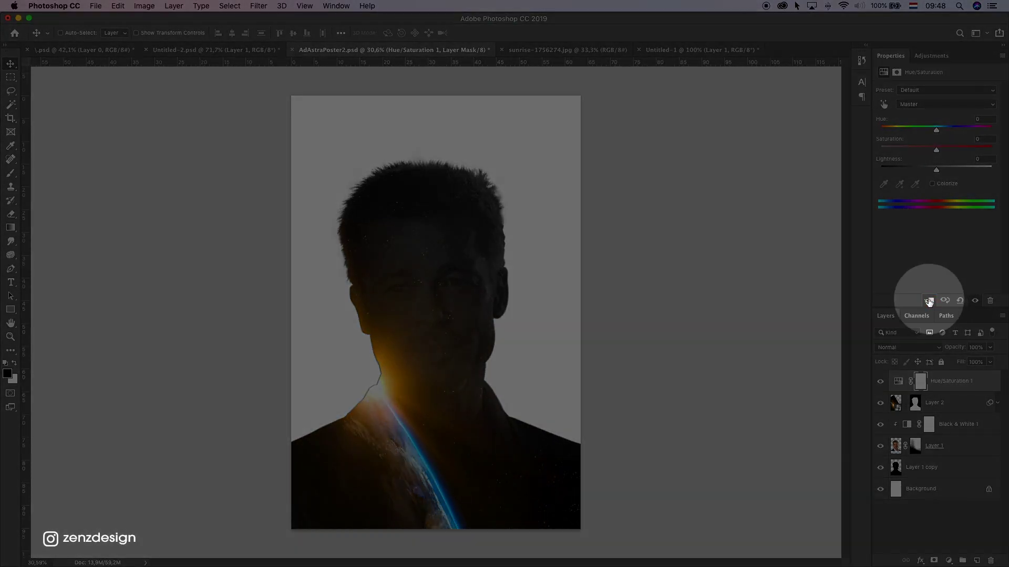
click(929, 300)
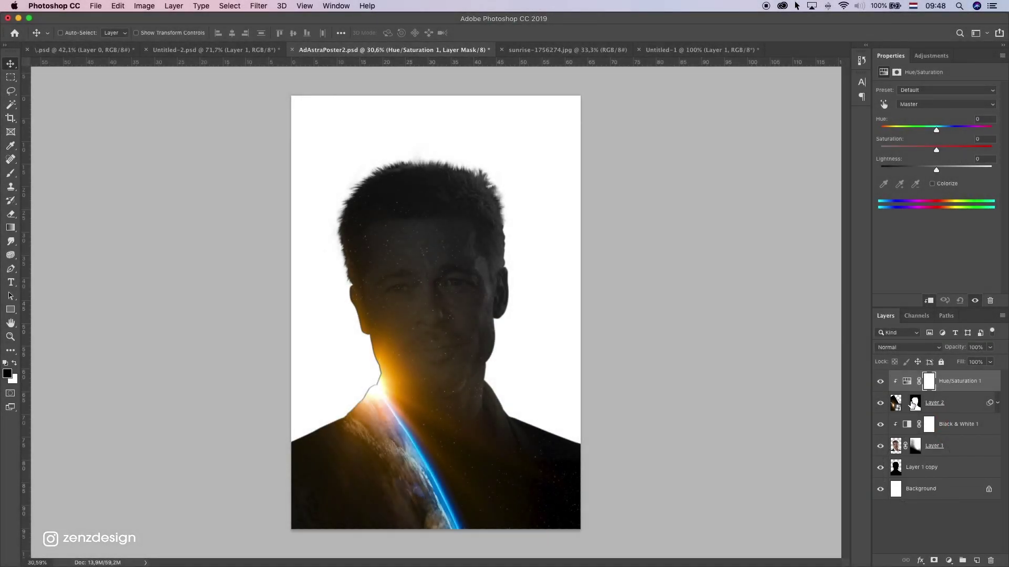
click(929, 105)
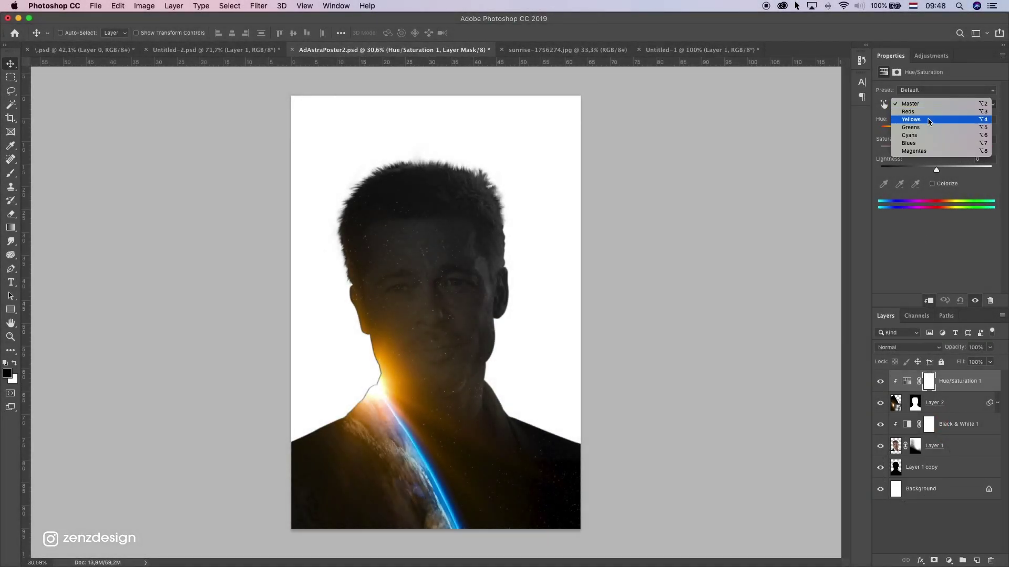
click(930, 120)
drag(936, 147, 898, 149)
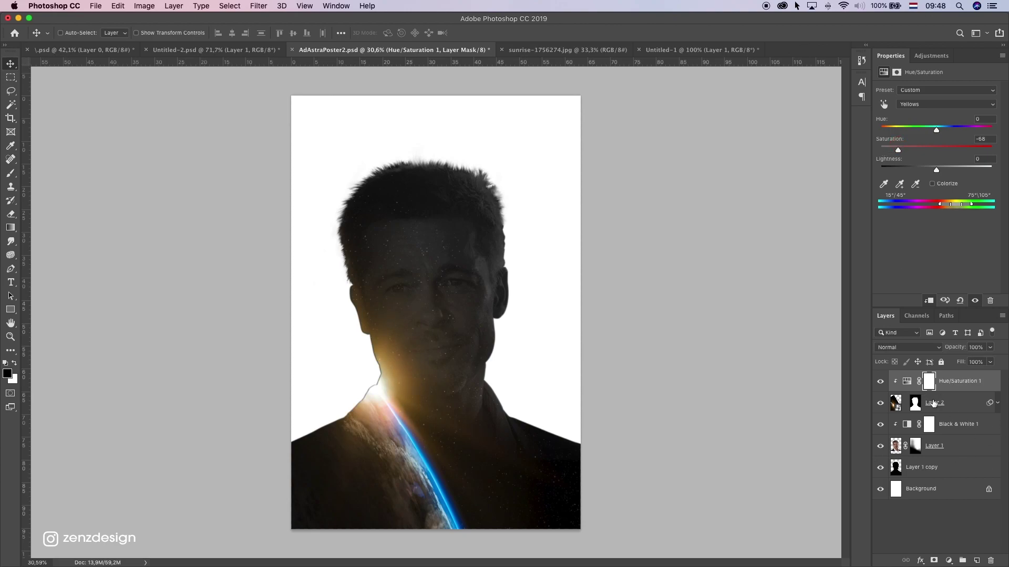
Step: Create an empty layer above the Hue/Saturation adjustment and choose the Soft Round brush from General Brushes
click(959, 384)
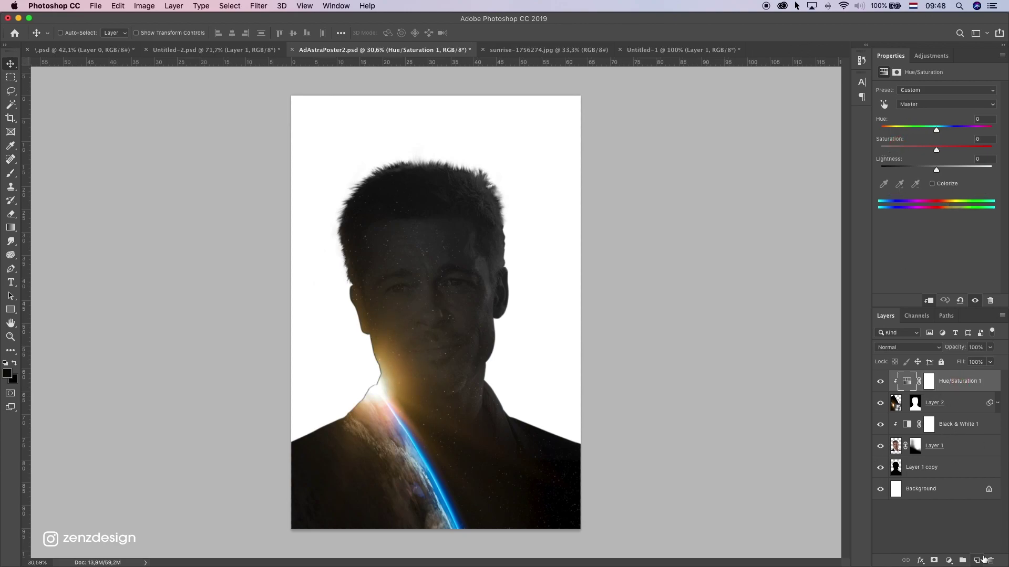
click(977, 561)
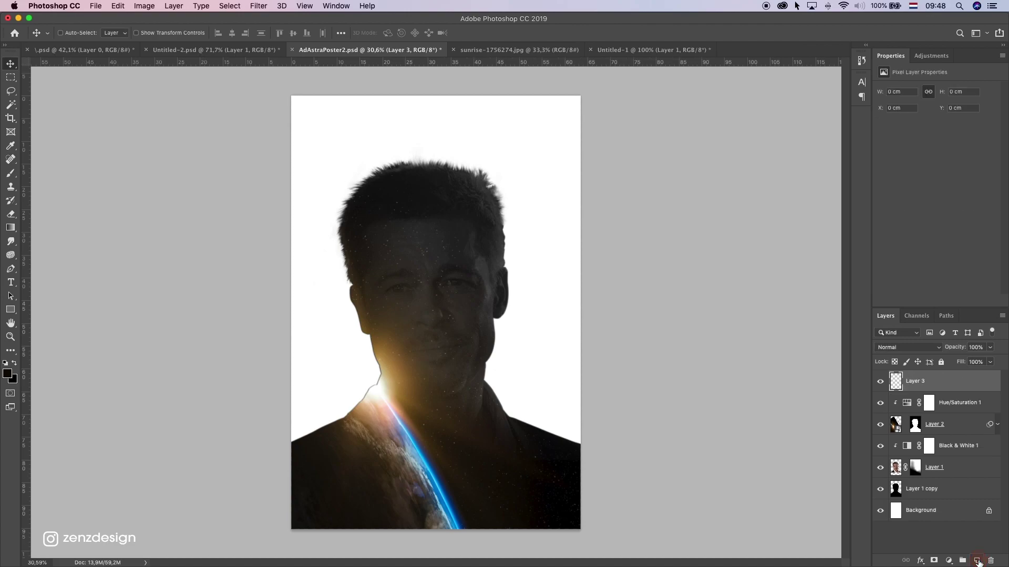
click(11, 174)
click(67, 33)
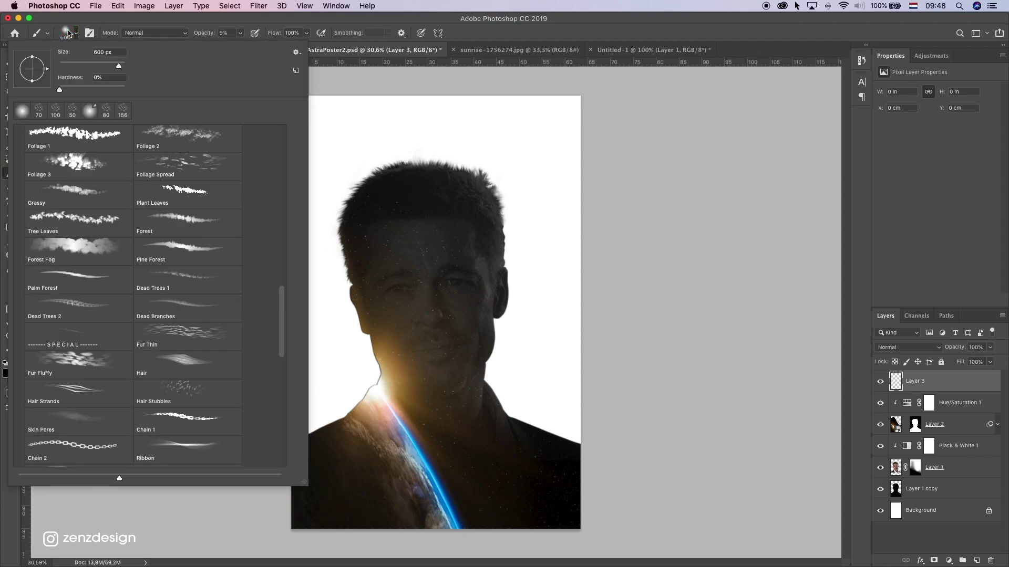
mouse_move(284, 347)
mouse_down()
mouse_move(283, 315)
mouse_move(198, 158)
mouse_up()
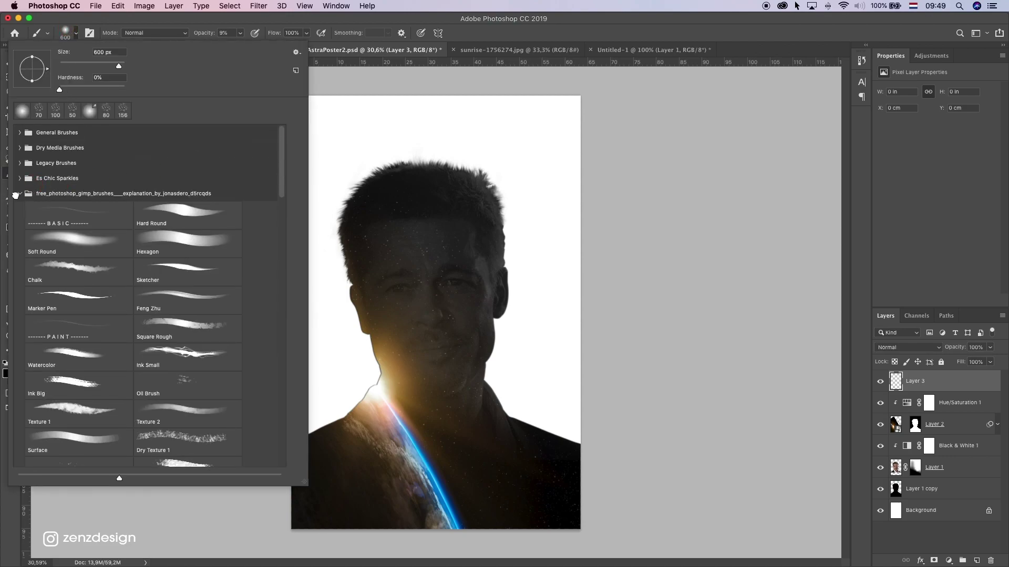
click(21, 135)
click(66, 159)
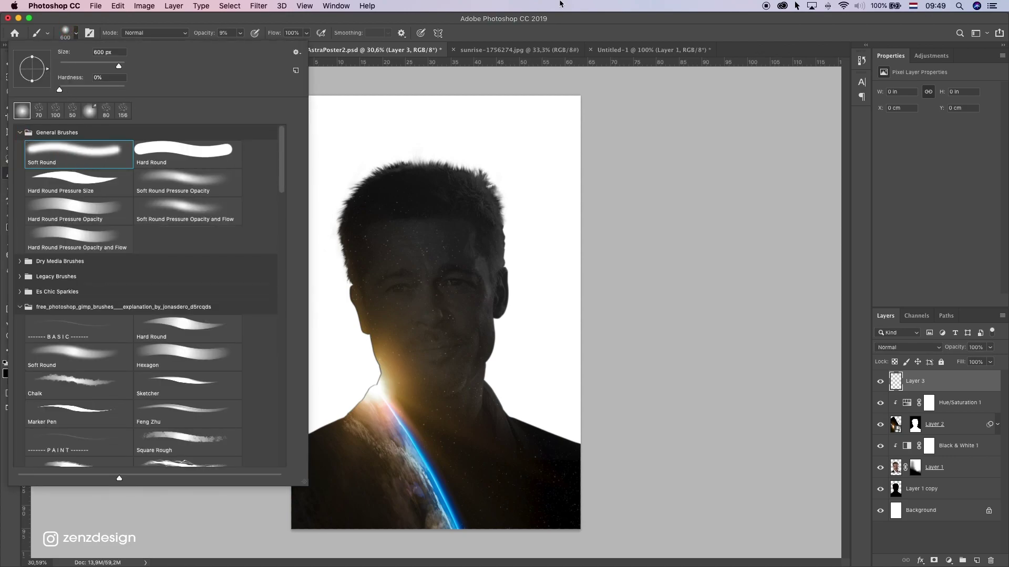
click(417, 16)
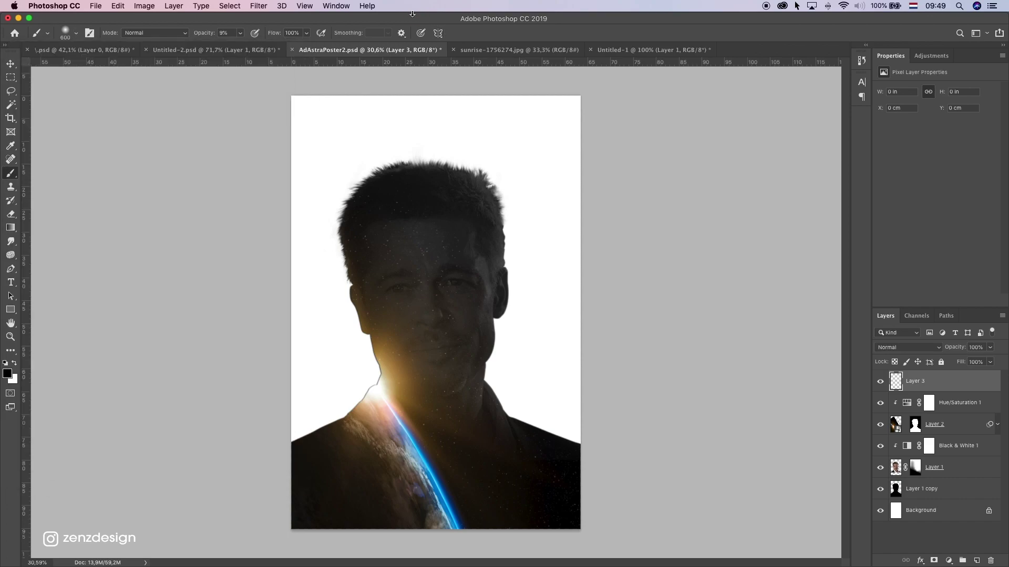
Step: Set the foreground color to light blue and the brush opacity to 100%
click(14, 363)
click(7, 373)
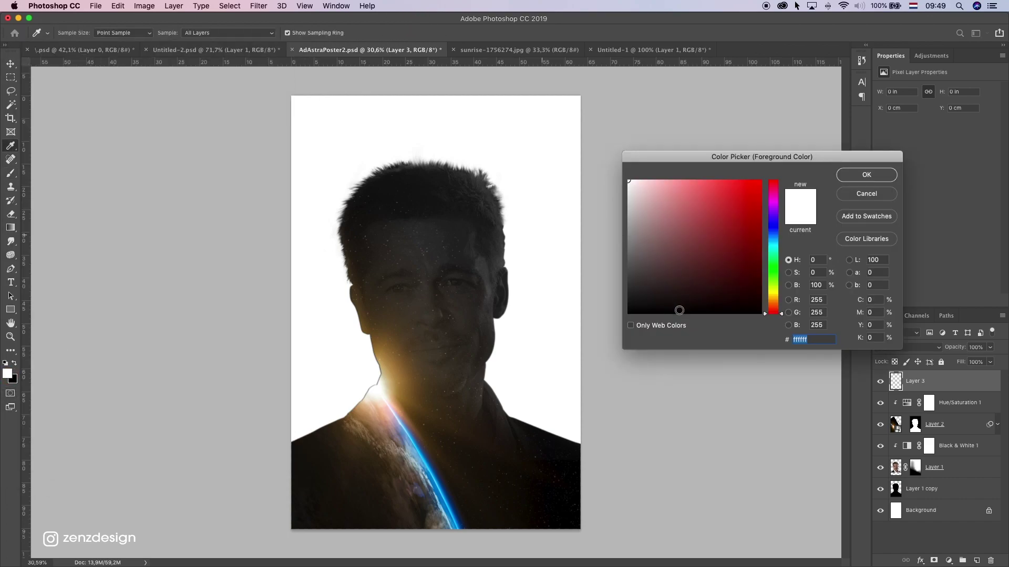
drag(774, 246, 776, 238)
drag(668, 209, 688, 156)
click(862, 176)
key(b)
click(239, 33)
drag(241, 46, 375, 40)
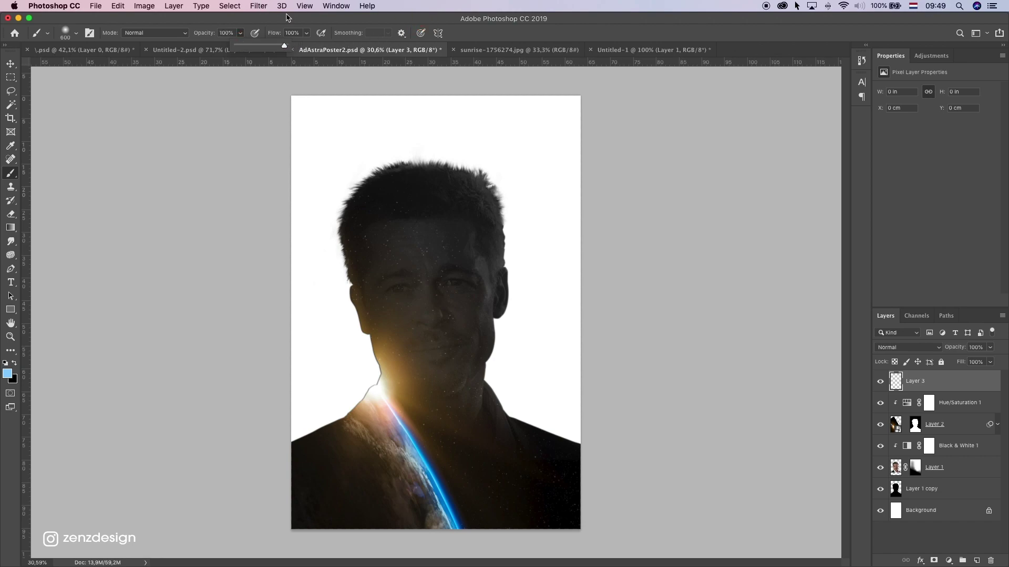
Step: Paint a soft light-blue glow over the sunrise and neck on Layer 3 and set the layer's blend mode to Color
click(63, 35)
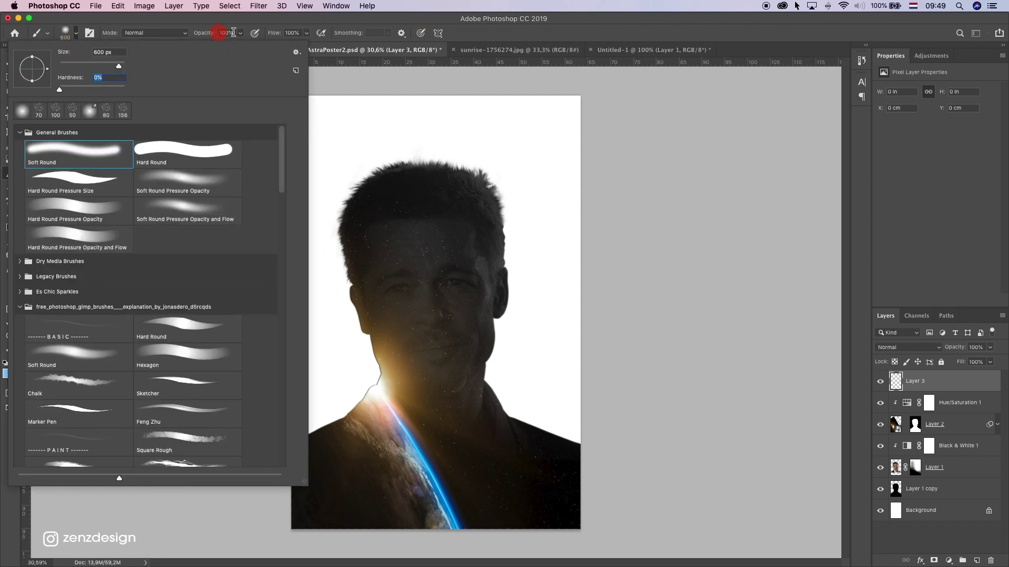
click(272, 25)
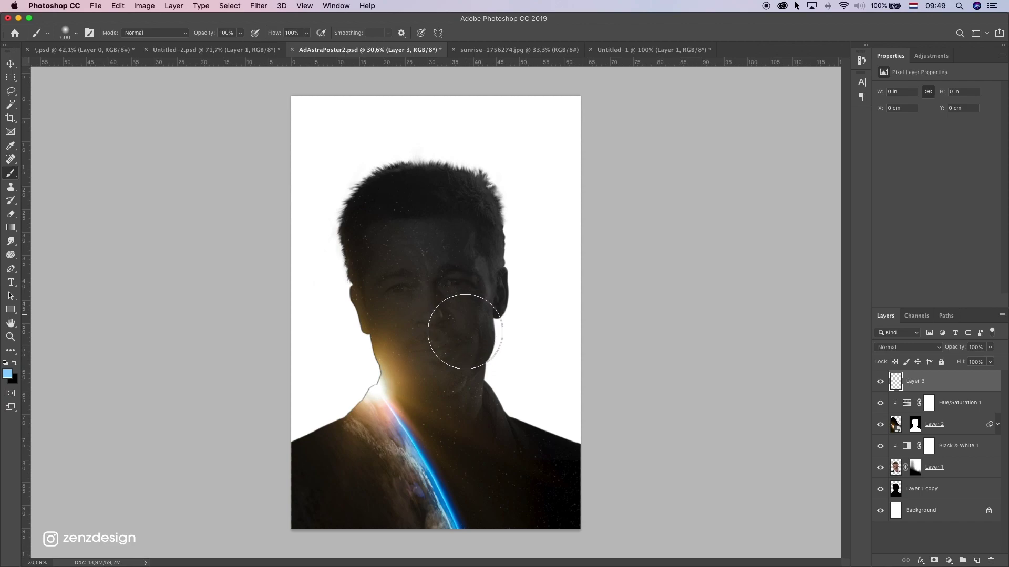
mouse_move(378, 415)
mouse_down()
mouse_move(373, 344)
mouse_move(411, 470)
mouse_move(369, 413)
mouse_up()
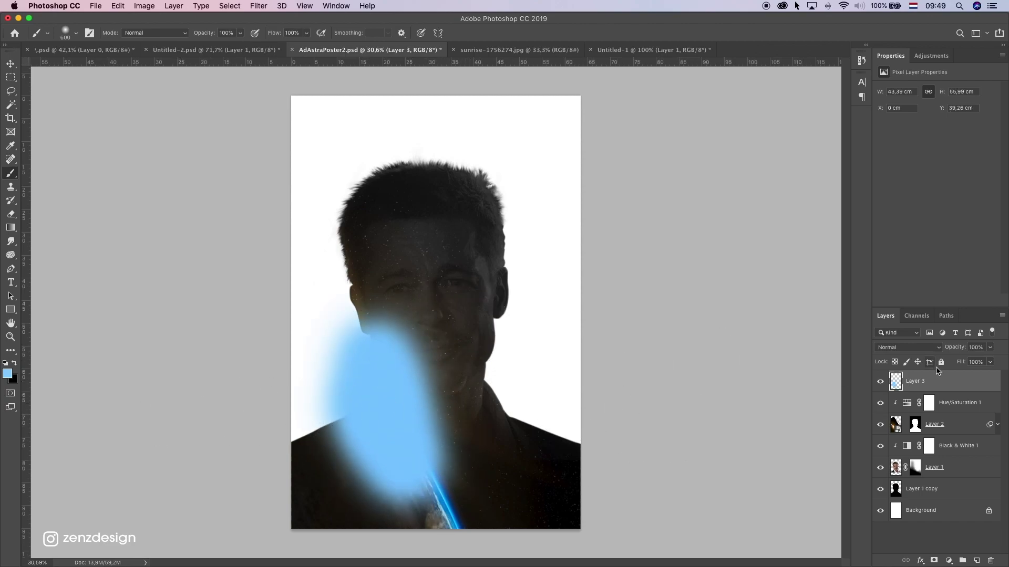
click(915, 350)
click(897, 550)
key(Return)
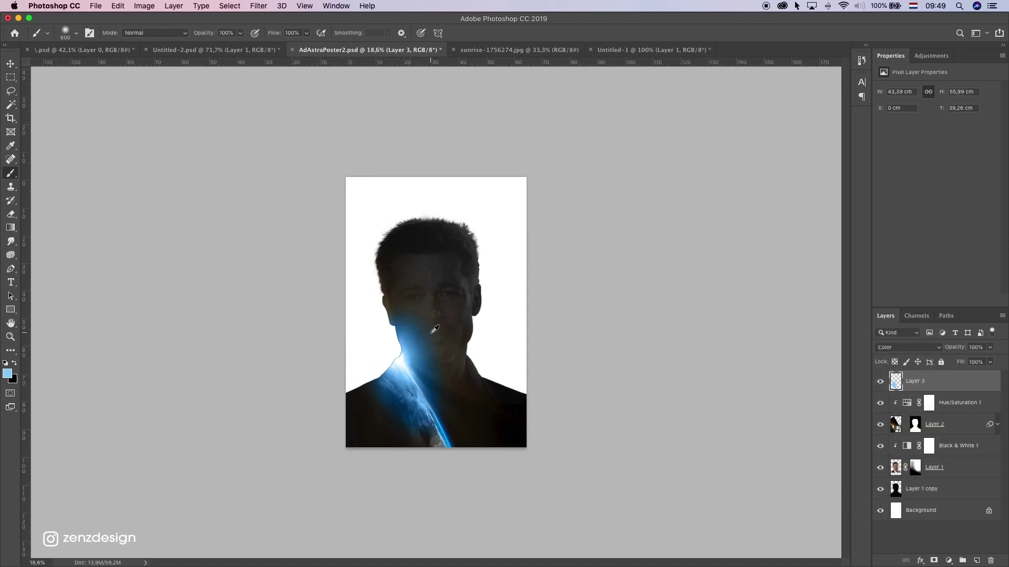
scroll(434, 327, up, 2)
scroll(434, 327, down, 3)
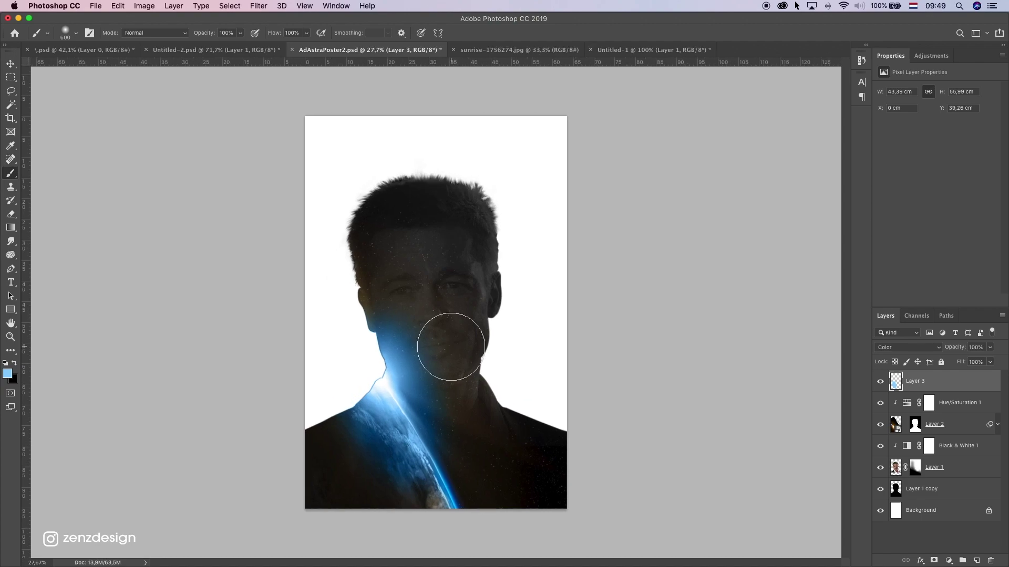
Step: Lower the saturation of the painted blue glow on Layer 3 with a Hue/Saturation correction
key(super+u)
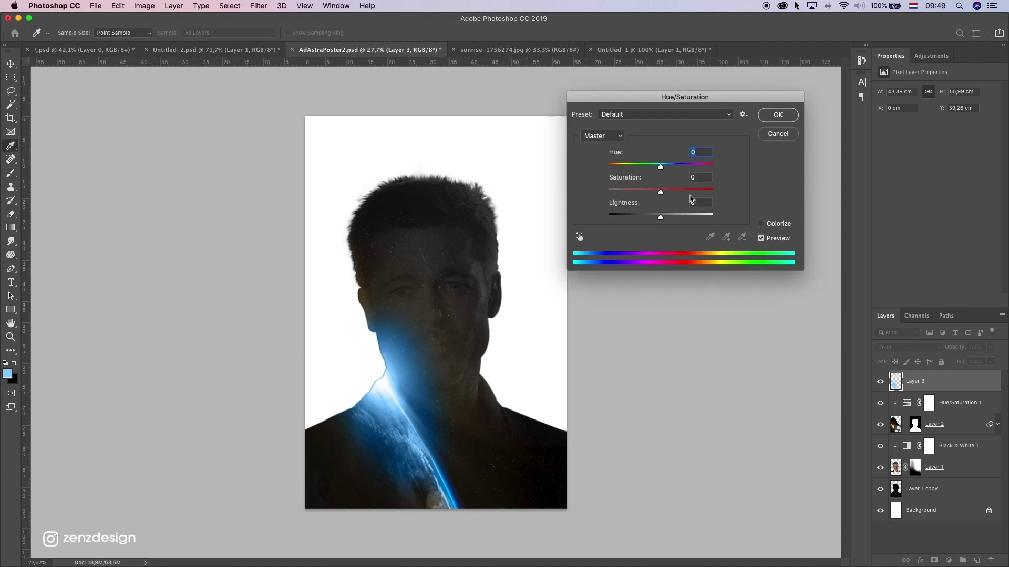
click(636, 191)
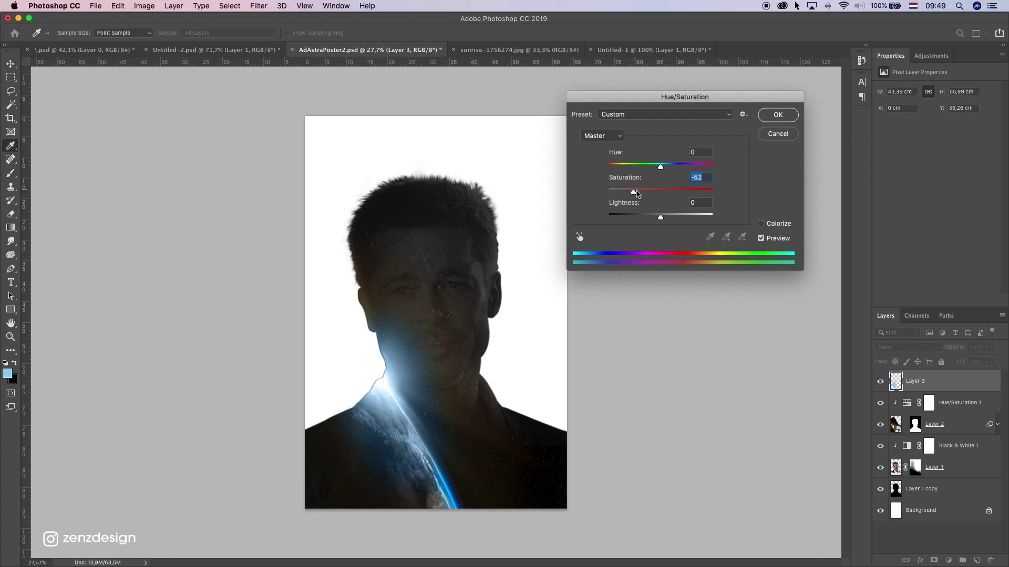
drag(634, 193, 638, 191)
drag(640, 193, 760, 194)
drag(653, 194, 640, 193)
click(777, 115)
key(b)
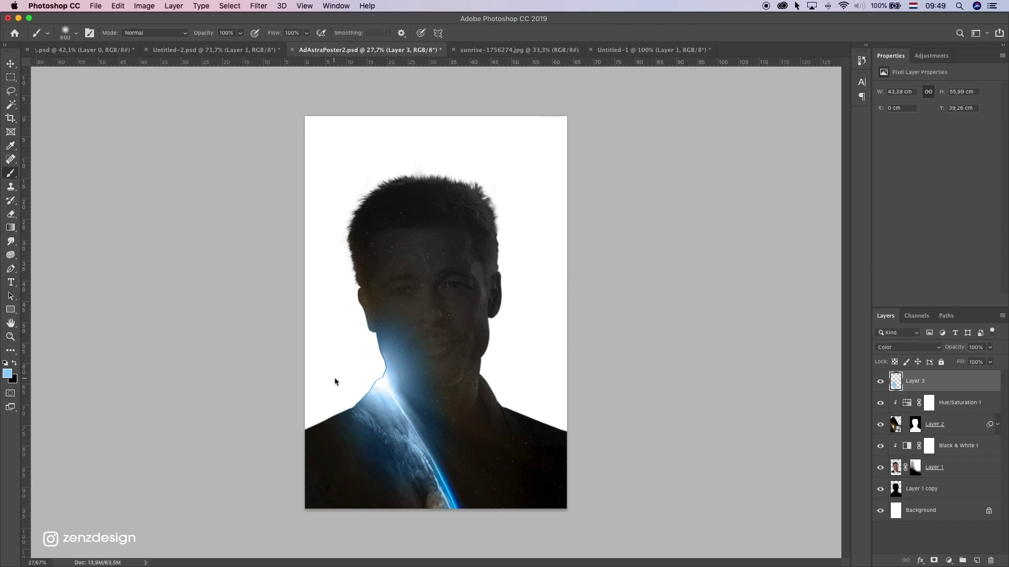
Step: Add a layer mask to the dark silhouette layer, Layer 1 copy, and reset the colors to default with black in the foreground
scroll(354, 387, up, 5)
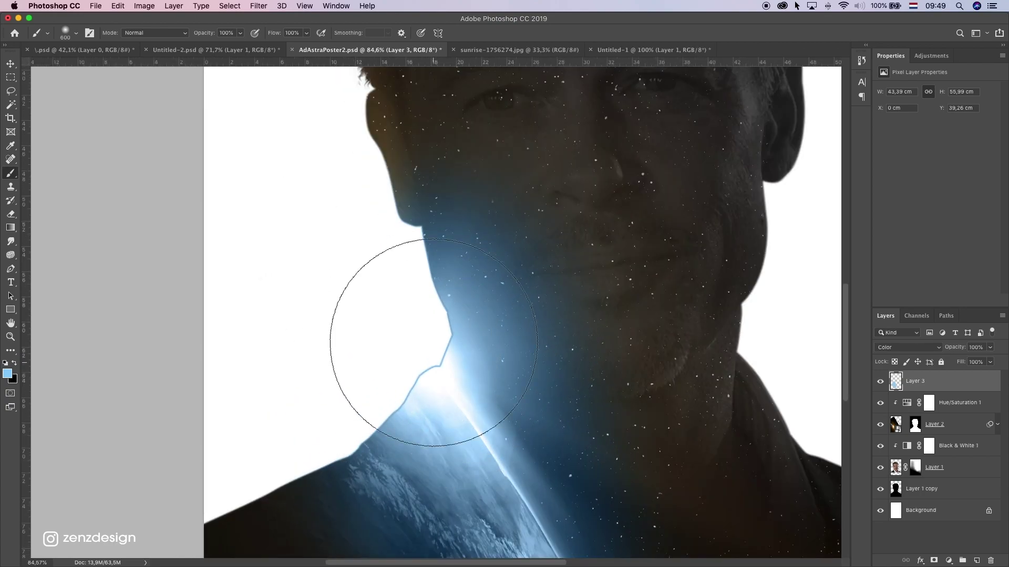
scroll(515, 385, down, 2)
scroll(787, 462, down, 3)
click(881, 490)
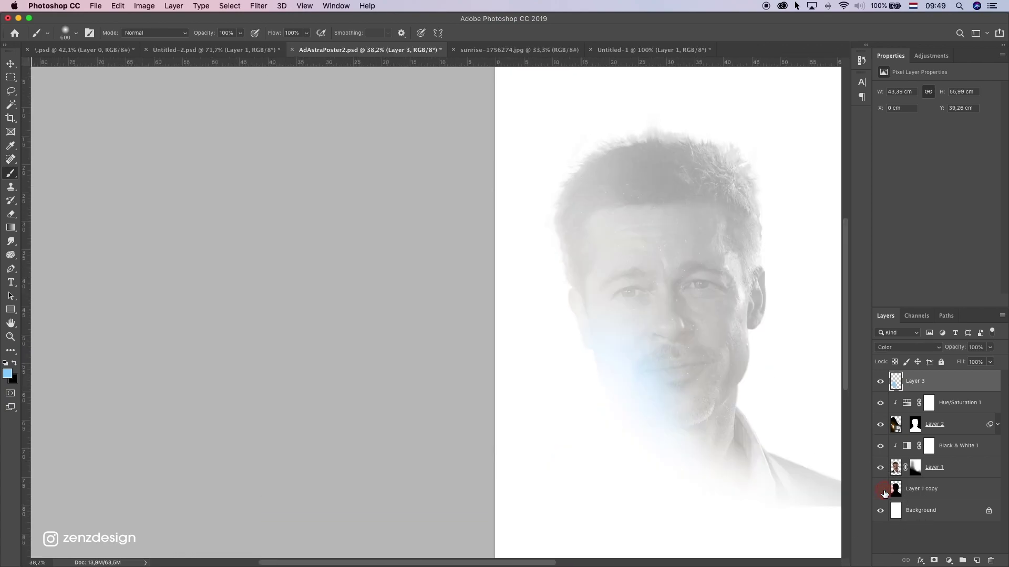
click(880, 489)
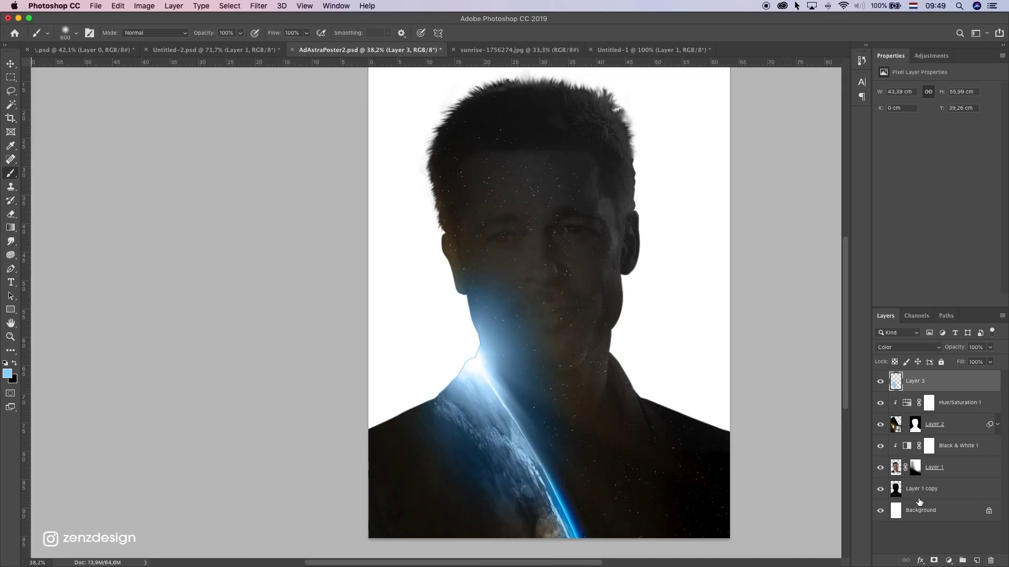
click(886, 493)
click(880, 489)
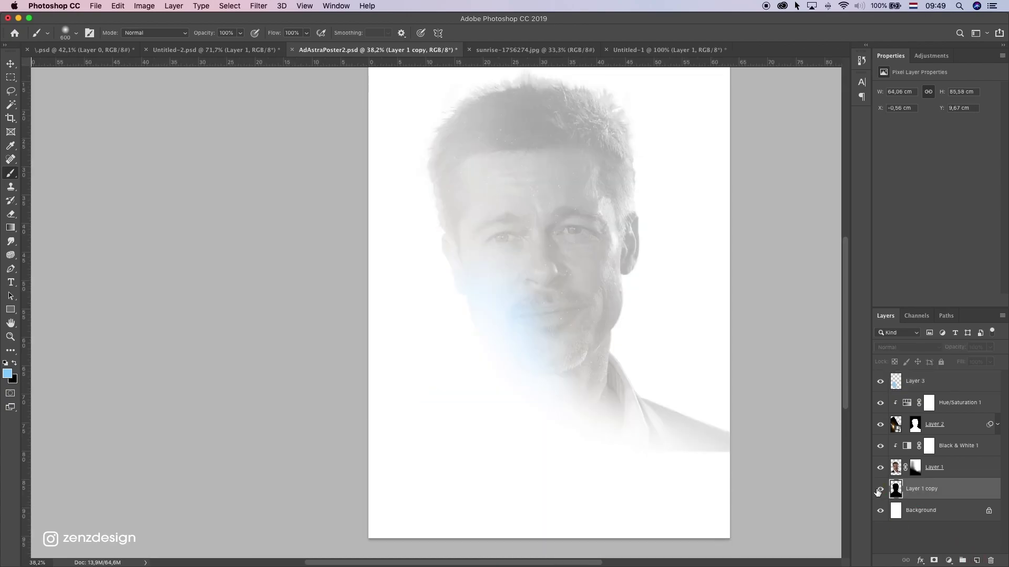
click(934, 561)
key(d)
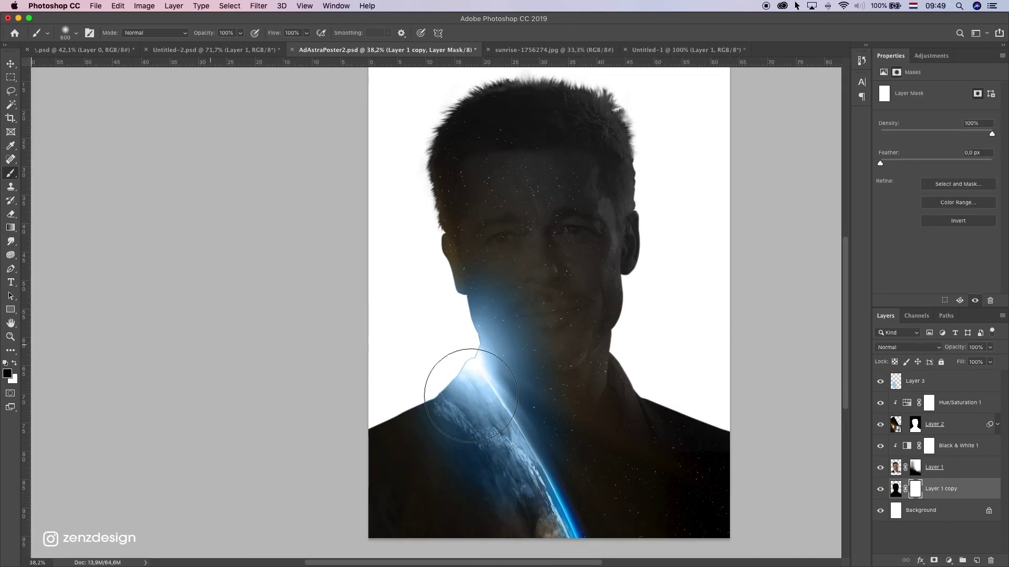
Step: Mask out the silhouette's hard edge between neck and shoulder beside the sunrise with a soft black brush, enlarging it to 700 px
click(447, 365)
click(76, 34)
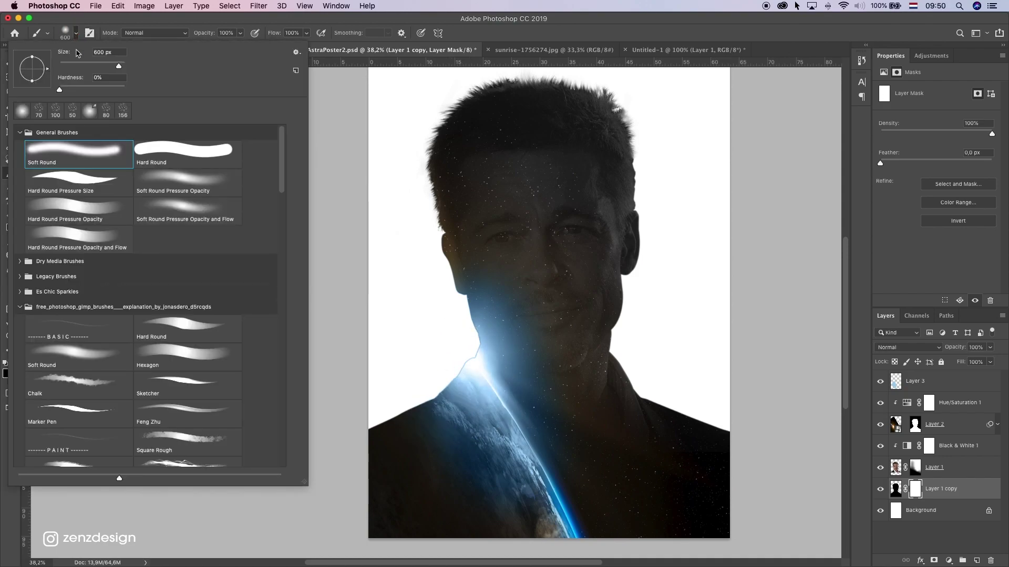
click(211, 27)
key(bracketleft)
key(bracketleft)
key(bracketleft)
key(bracketleft)
key(bracketleft)
click(463, 381)
click(450, 371)
key(bracketright)
key(bracketright)
key(bracketright)
key(bracketright)
click(441, 353)
key(super+z)
click(435, 354)
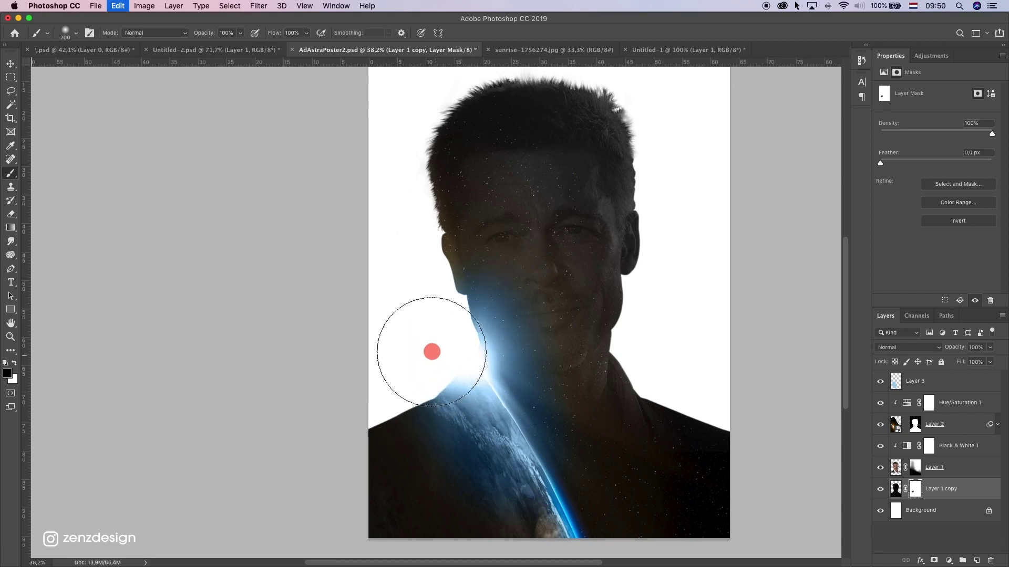
click(394, 396)
drag(394, 396, 333, 401)
Step: Examine how the sunrise glow blends into the white background at the masked neck and shoulder
scroll(335, 402, down, 5)
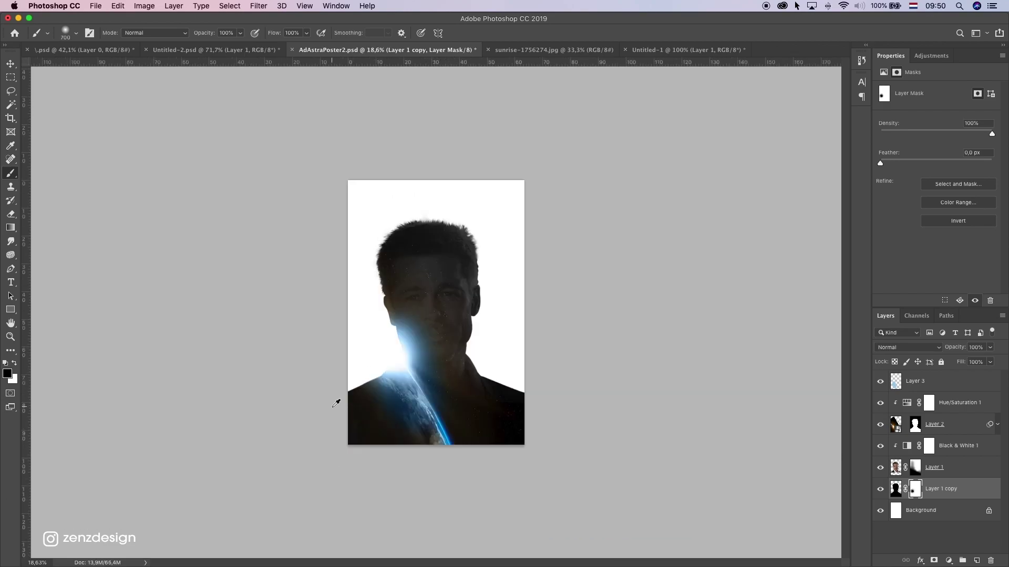
scroll(334, 402, up, 4)
scroll(334, 402, down, 5)
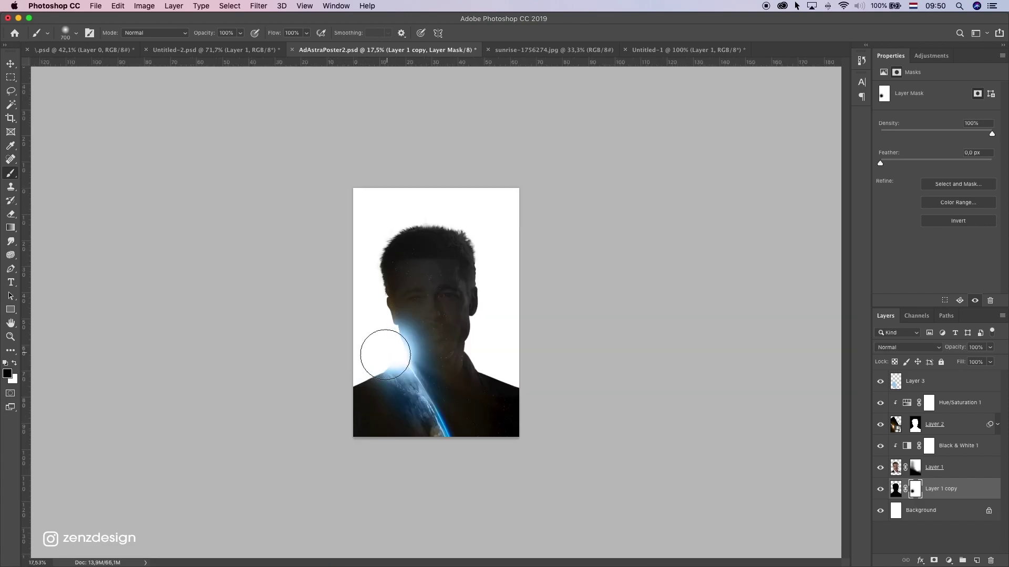
scroll(391, 355, up, 4)
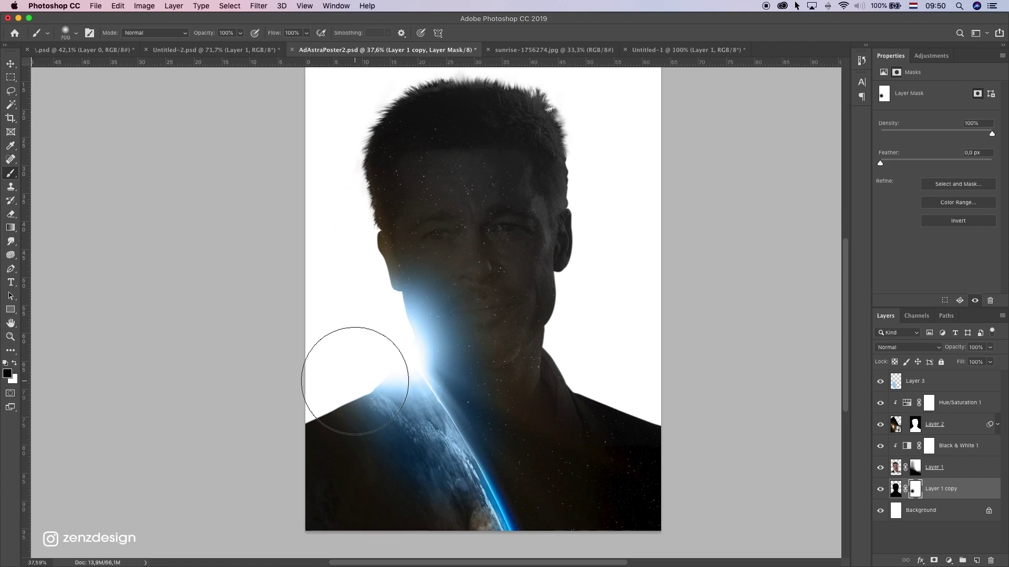
scroll(386, 341, down, 5)
scroll(377, 332, up, 1)
scroll(380, 329, up, 3)
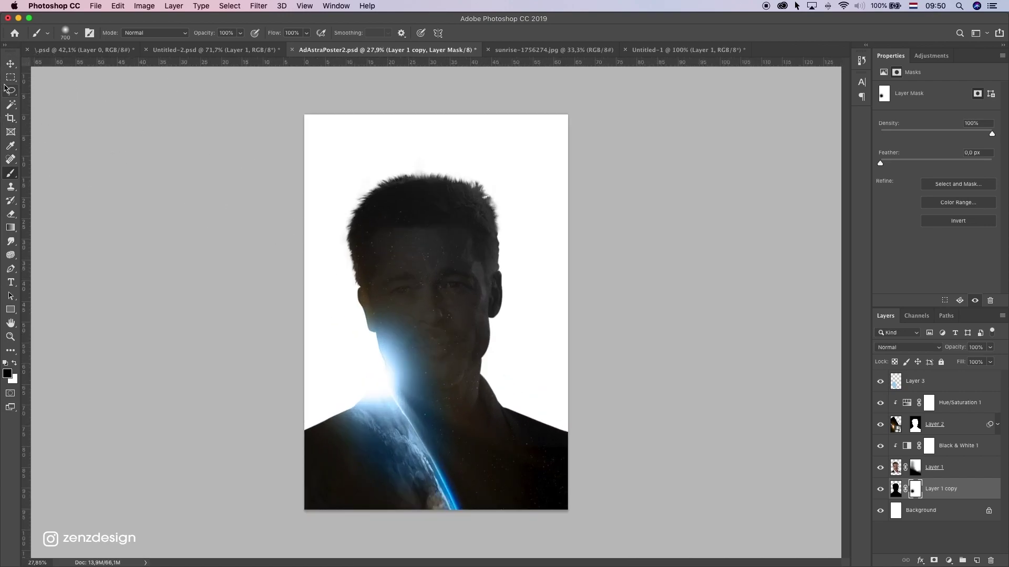
Step: Find the astronaut cutout among the open documents, select its entire canvas and copy it
click(11, 64)
click(554, 49)
click(683, 50)
click(213, 49)
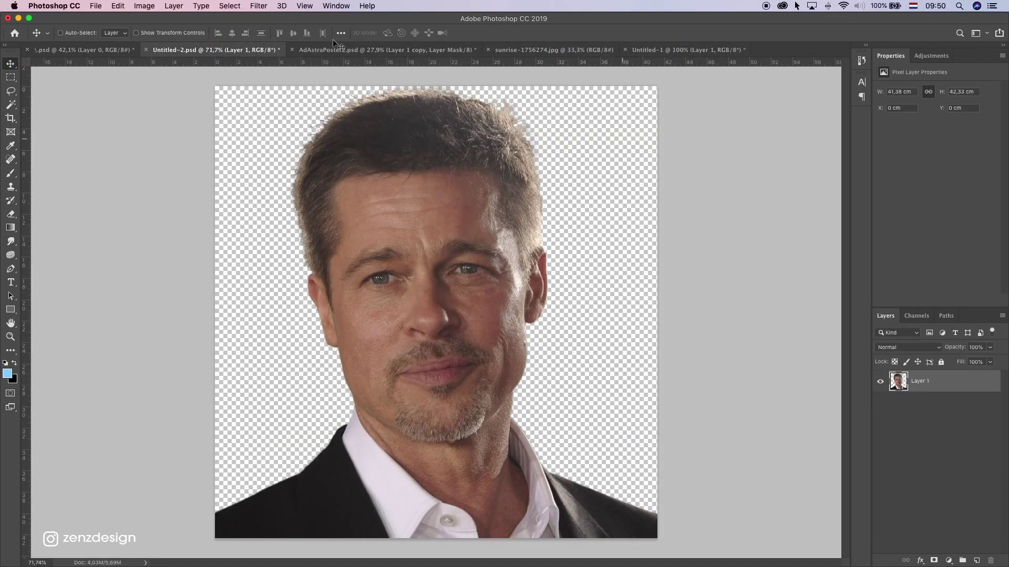
click(84, 49)
key(super+a)
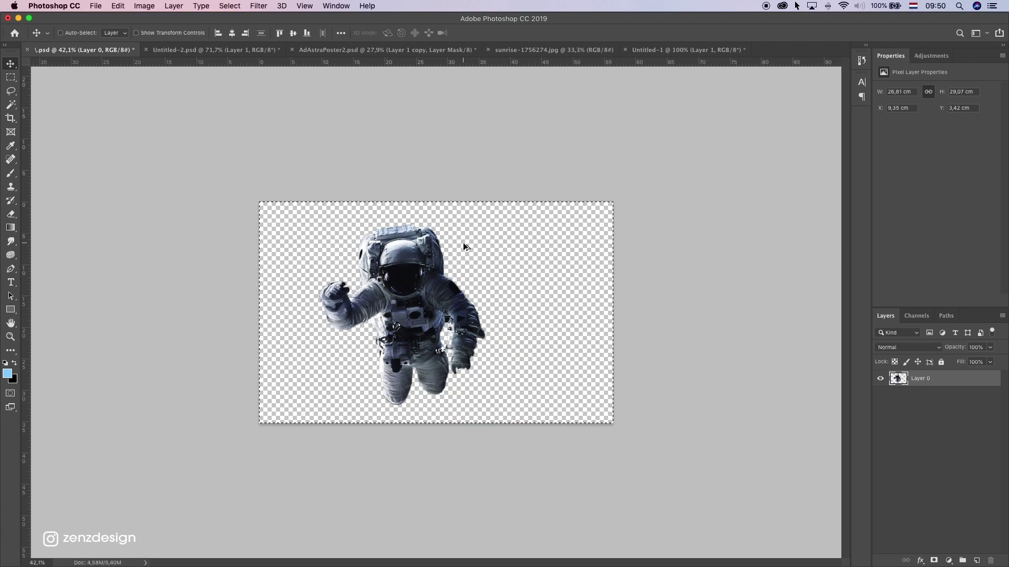
scroll(462, 242, up, 5)
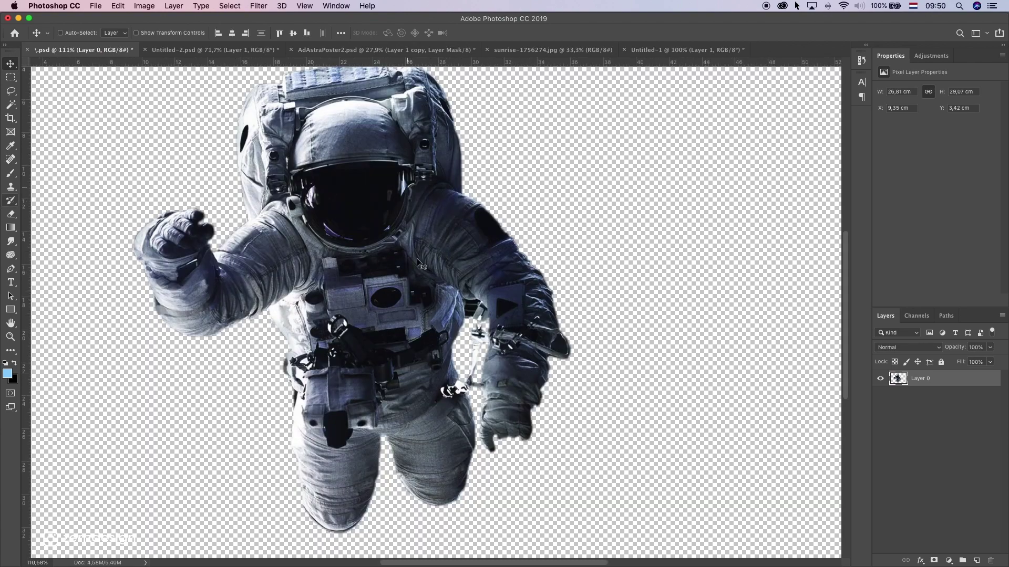
click(11, 77)
key(super+a)
Step: Paste the astronaut into AdAstraPoster2.psd above Layer 3 and convert its layer to a smart object
click(328, 50)
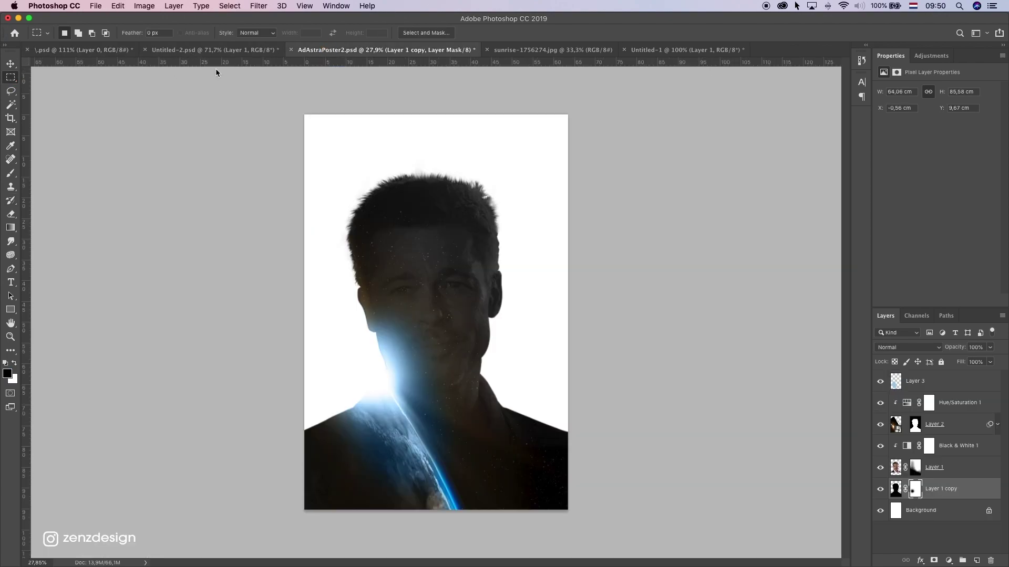
click(944, 385)
key(super+v)
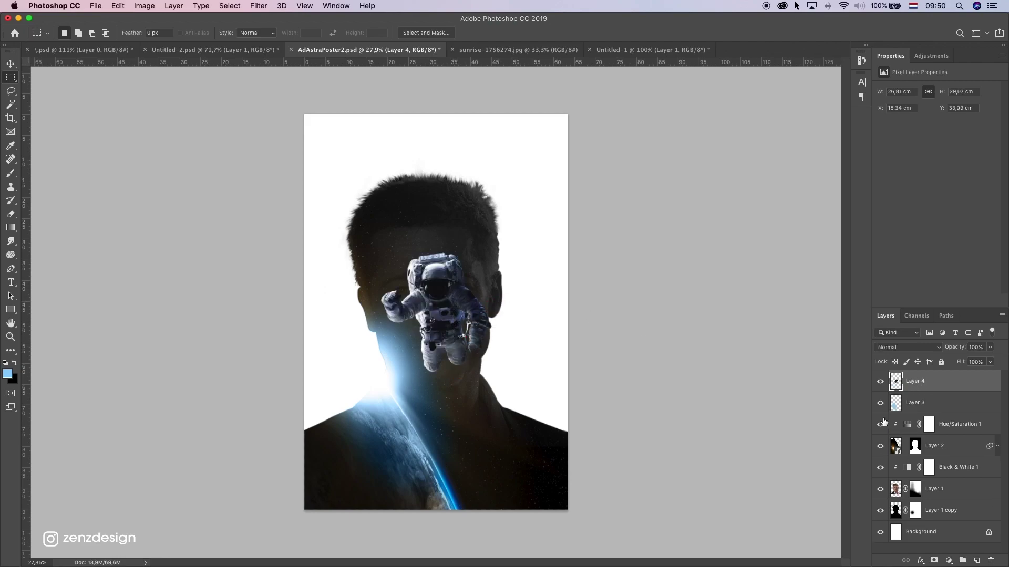
right_click(927, 381)
click(923, 251)
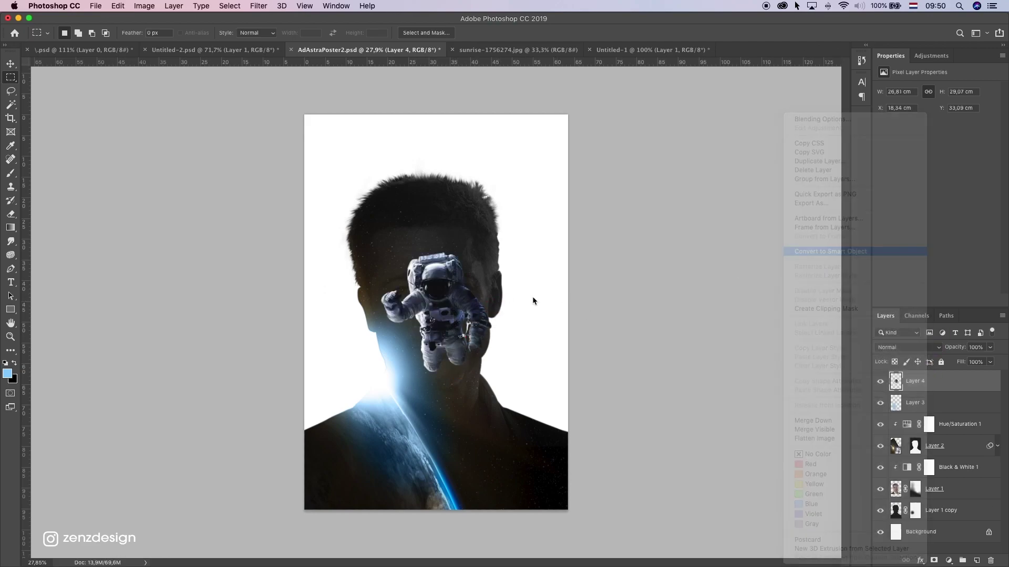
Step: Scale the astronaut down to about 11 × 12 cm and place it on the dark chest beside the blue horizon line
key(super+t)
drag(490, 252, 502, 427)
key(Return)
key(super+t)
key(Return)
key(m)
key(v)
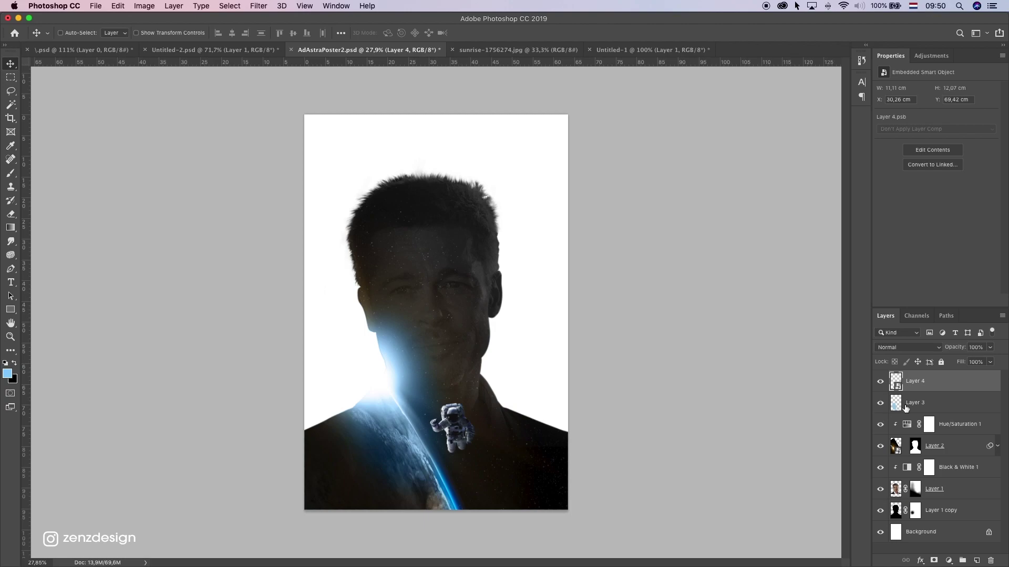
Step: Select the Background layer and check the current foreground and background colors in the Color Picker without changing them
click(949, 533)
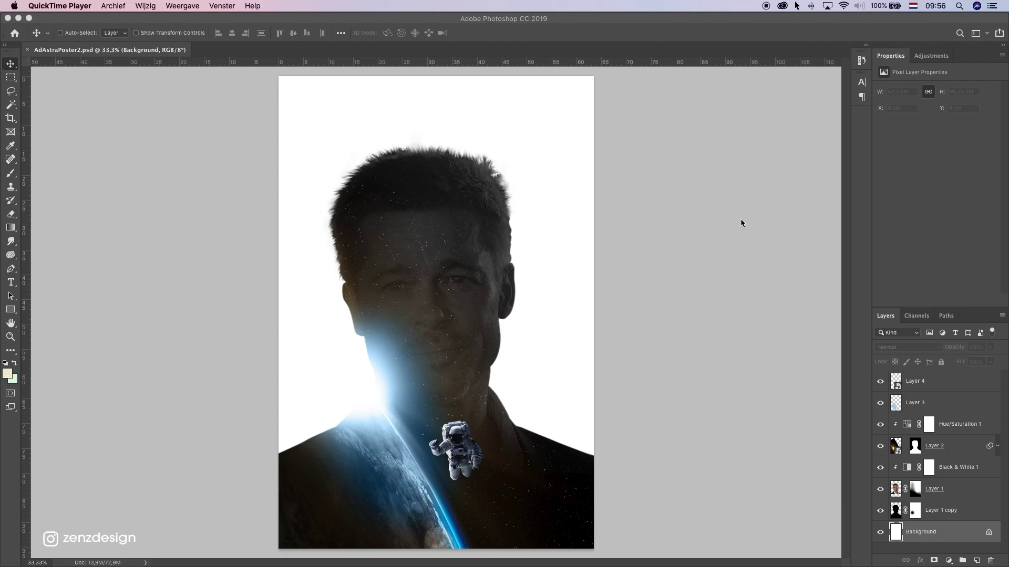
click(6, 374)
click(866, 194)
click(13, 381)
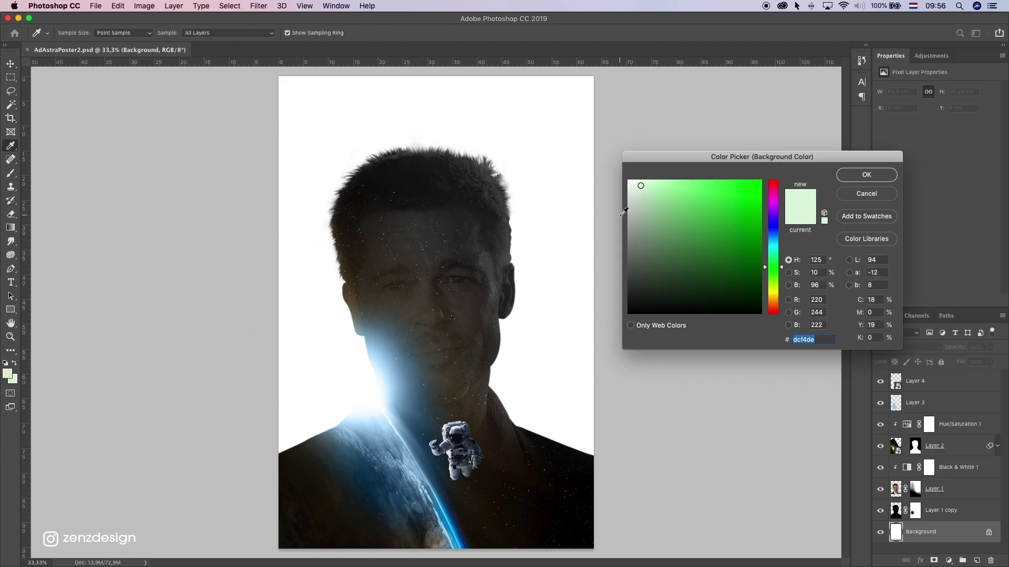
click(865, 194)
key(v)
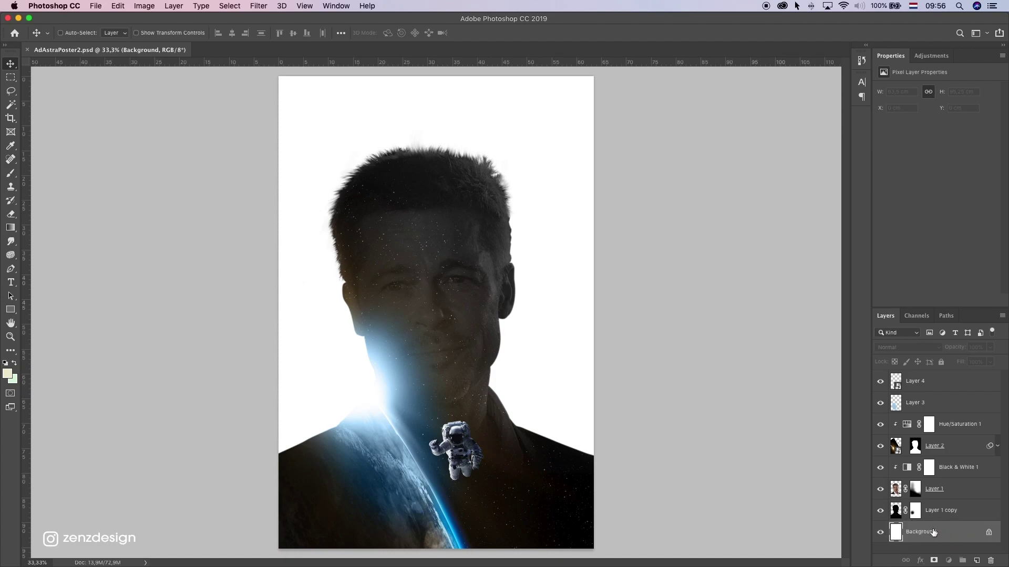
Step: Duplicate the Background layer and open the copy's layer style options
key(super+j)
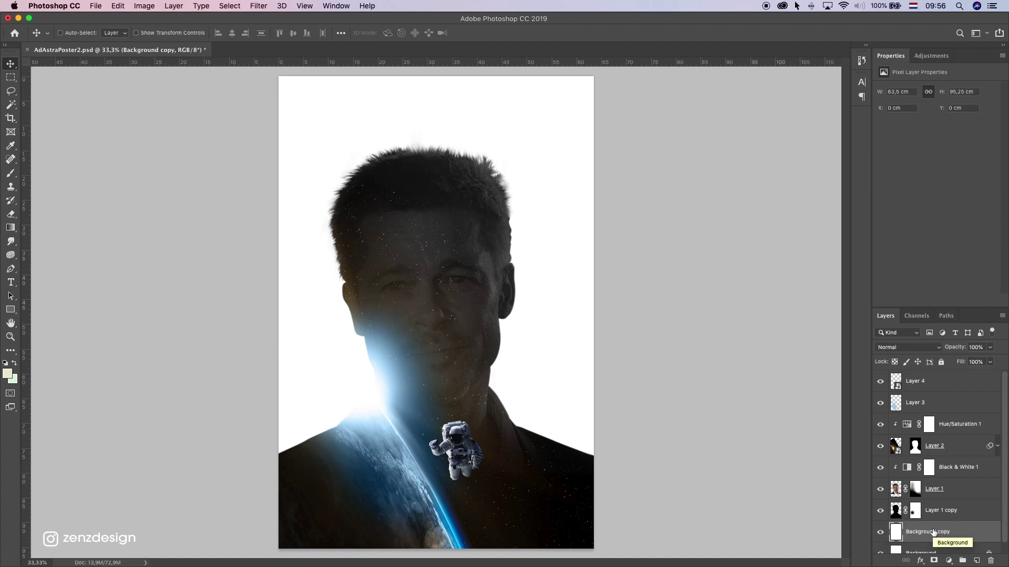
scroll(912, 504, down, 1)
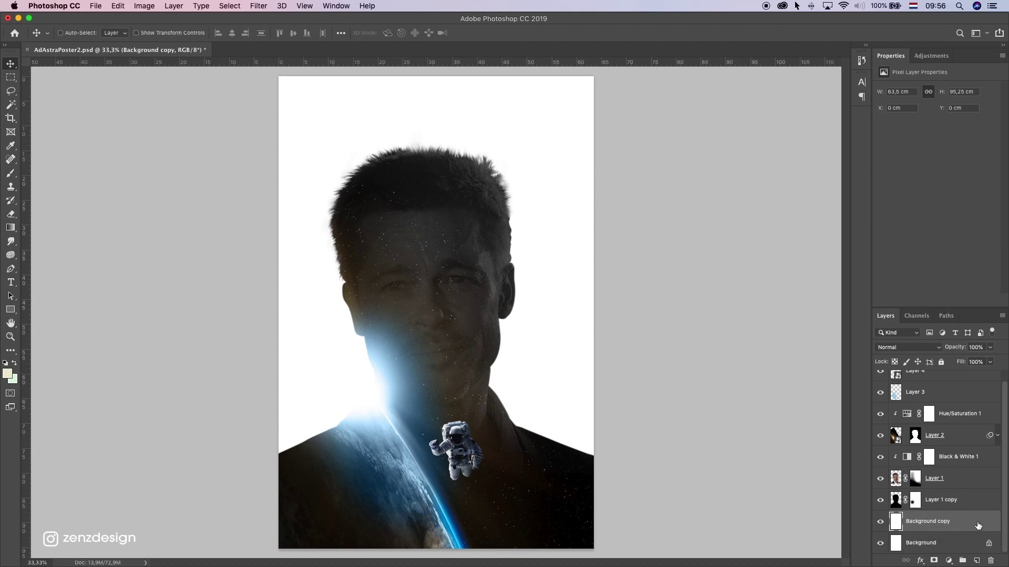
double_click(977, 522)
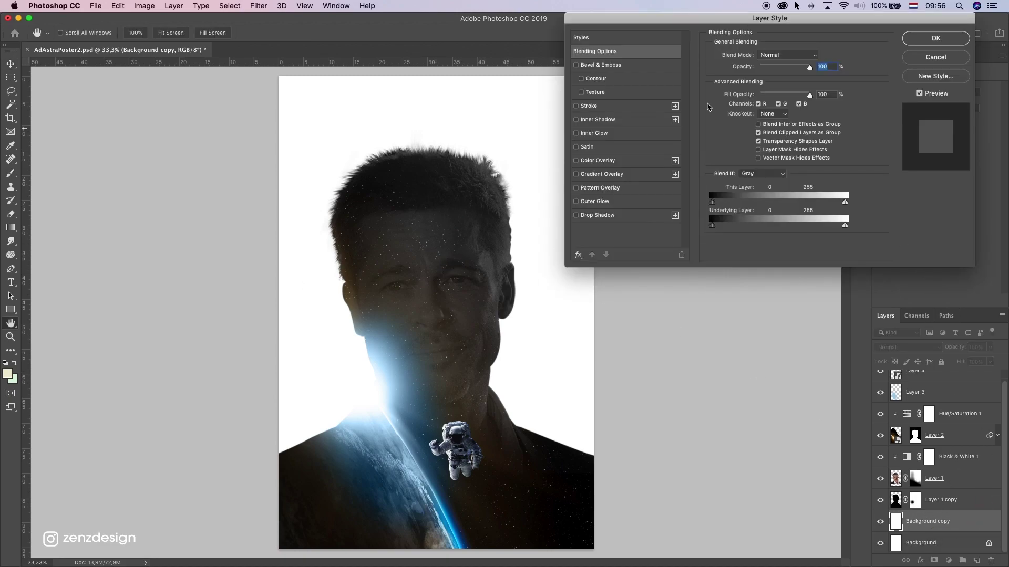
drag(665, 27, 652, 43)
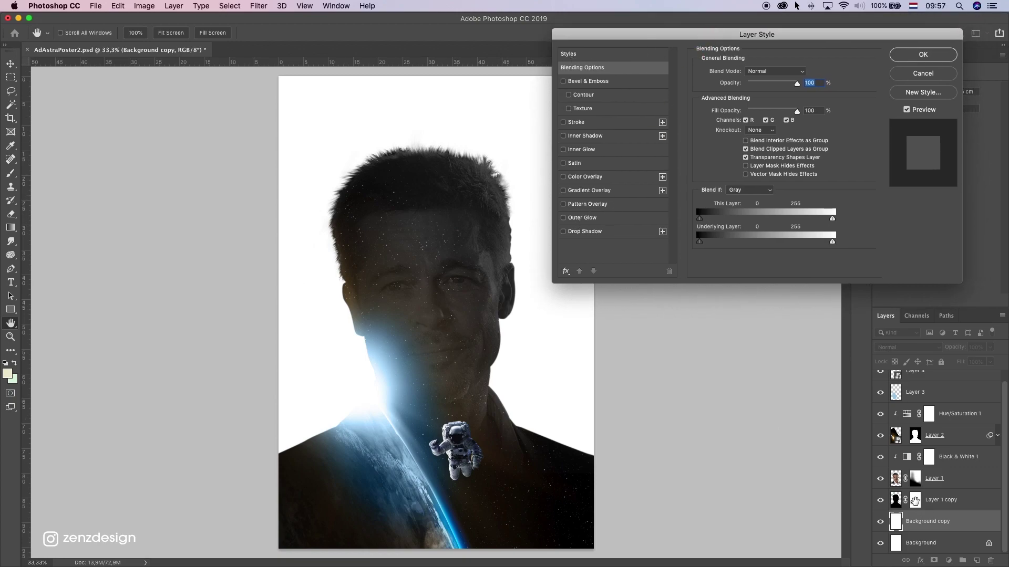
Step: Give Background copy a linear Gradient Overlay with the cream-to-light-green foreground-to-background preset, angled diagonally from the lower left
click(592, 192)
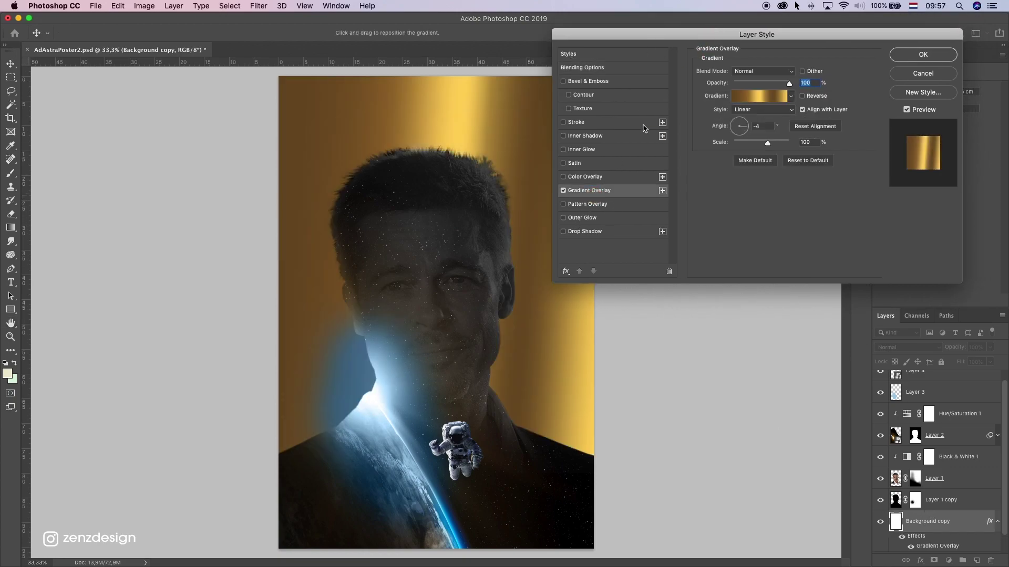
click(792, 97)
click(707, 119)
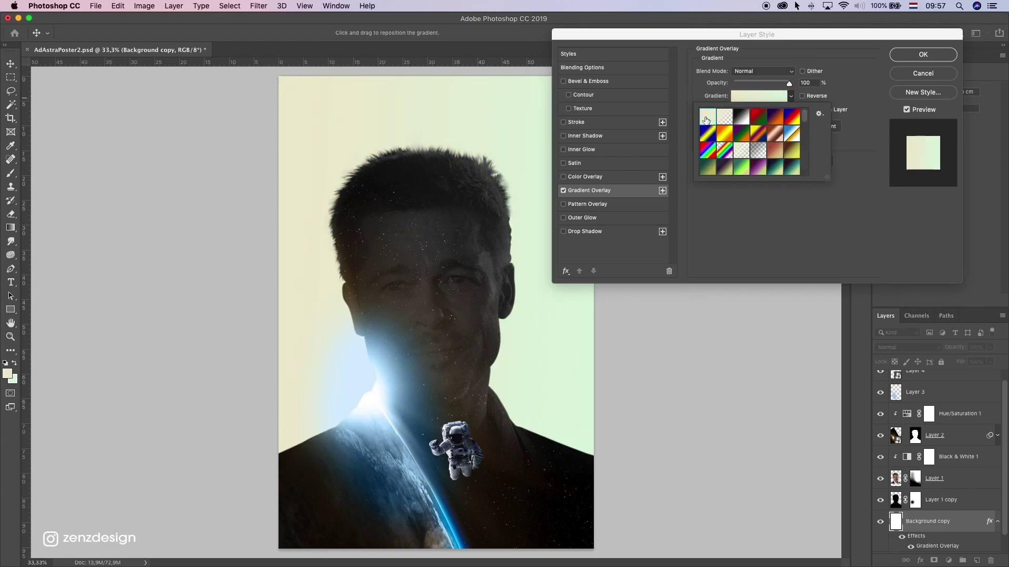
click(823, 45)
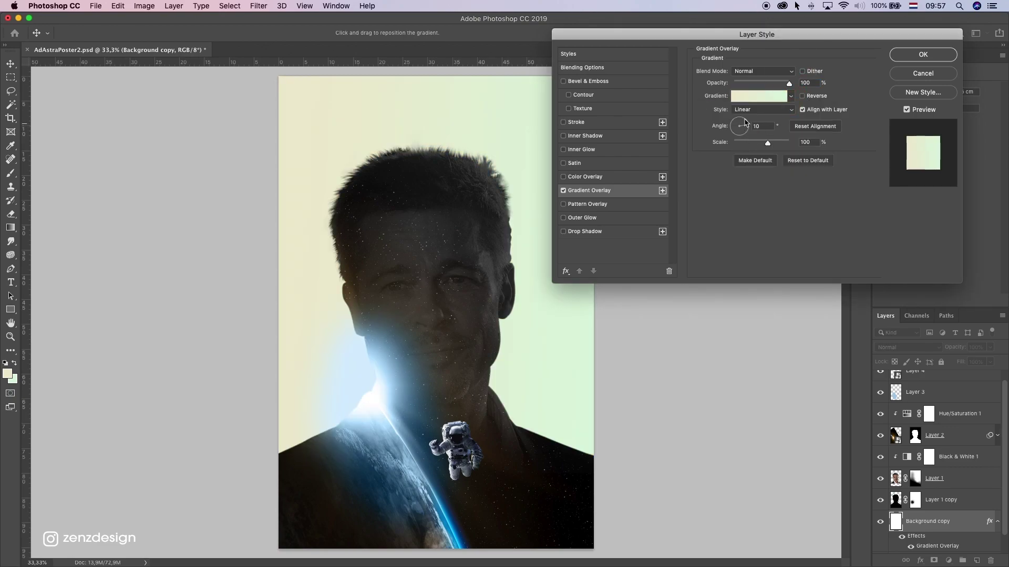
drag(742, 135, 749, 119)
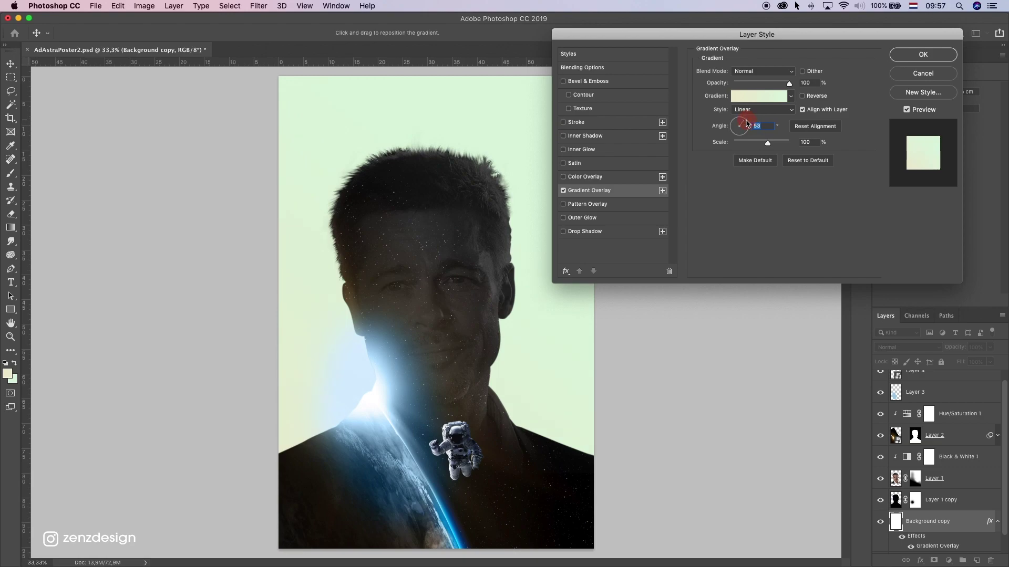
click(935, 61)
scroll(479, 251, down, 5)
scroll(479, 251, up, 5)
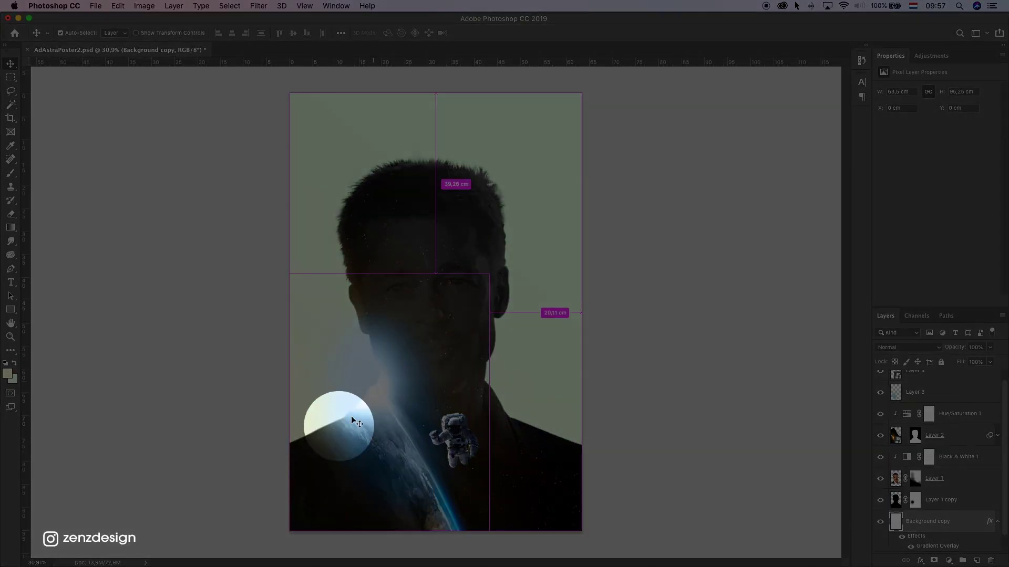
super+click(327, 380)
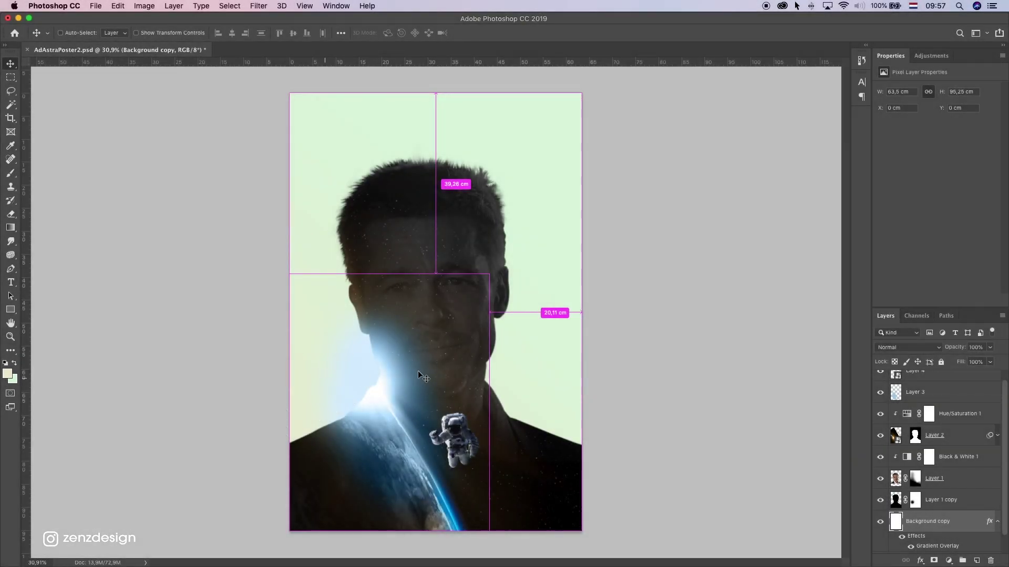
drag(418, 372, 420, 372)
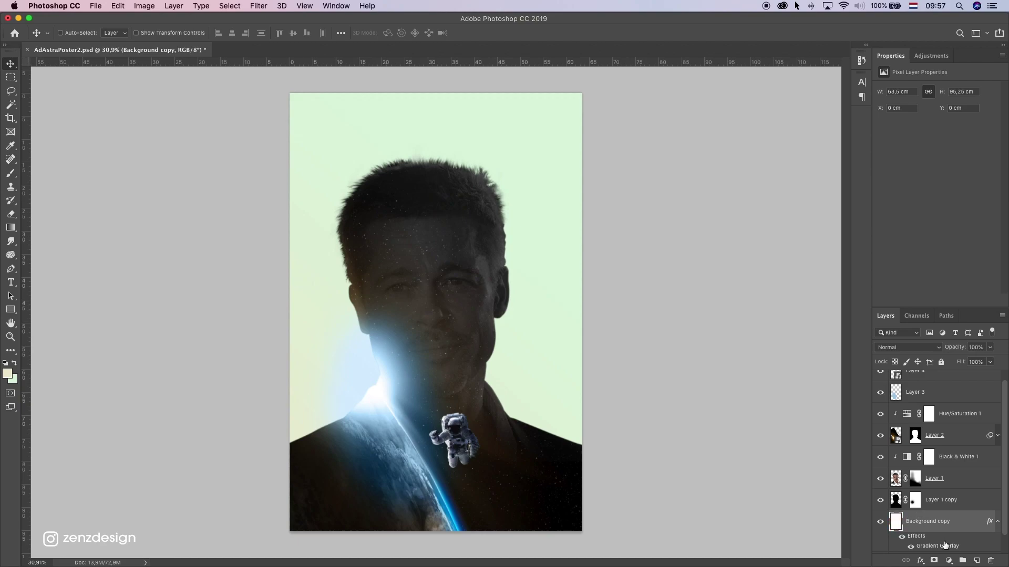
Step: Add a layer mask to Background copy and fade the gradient around the sun glow with a black Soft Round brush at 0% hardness
click(934, 561)
click(10, 173)
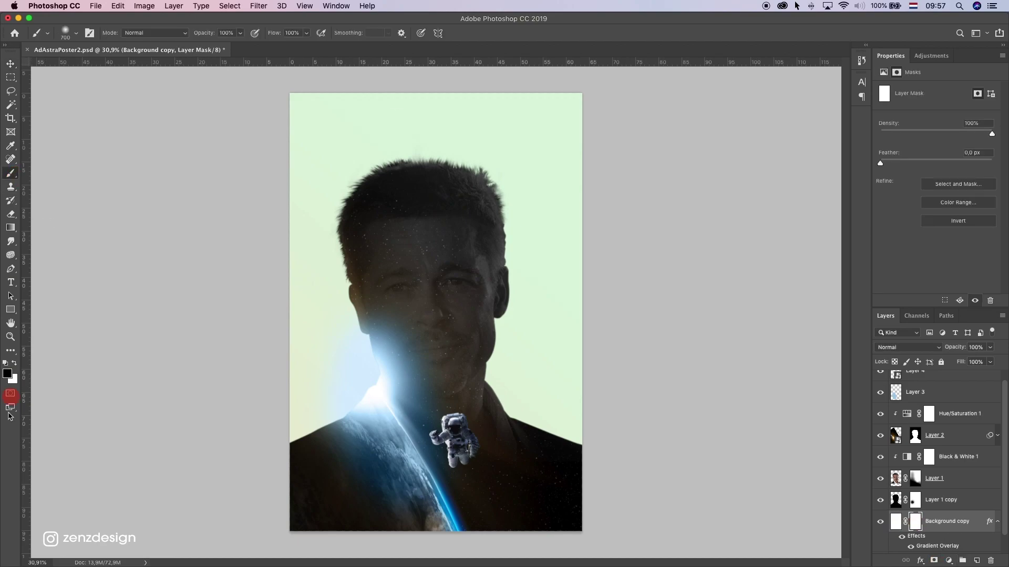
click(73, 34)
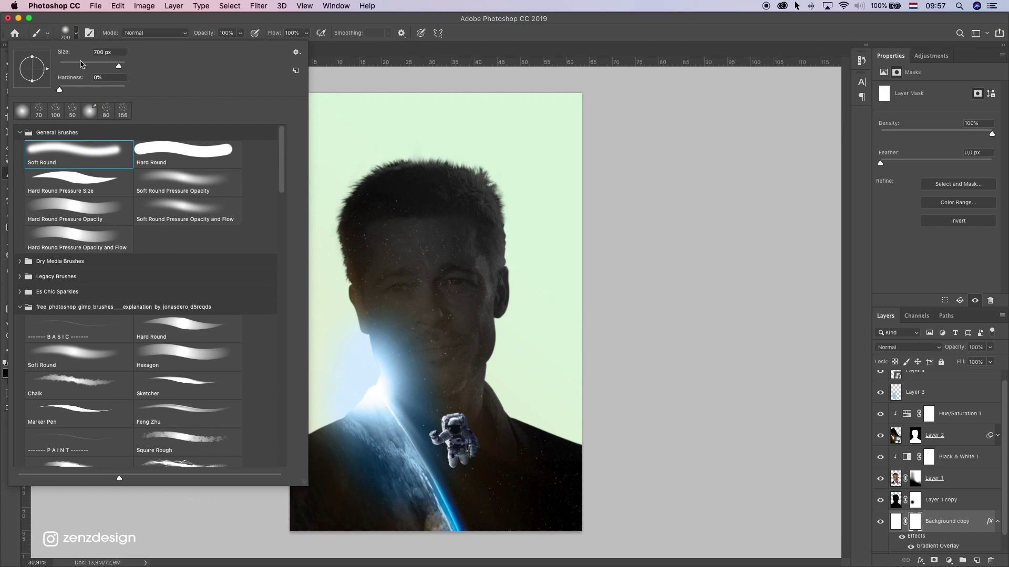
click(239, 21)
key(bracketright)
key(bracketright)
key(bracketright)
key(bracketright)
key(bracketright)
key(bracketright)
click(336, 379)
click(336, 335)
Step: Fade the gradient more widely around the glow and behind the neck with a brush of about 1600 to 2000 px, undoing one dab
key(bracketright)
key(bracketright)
key(bracketright)
key(bracketright)
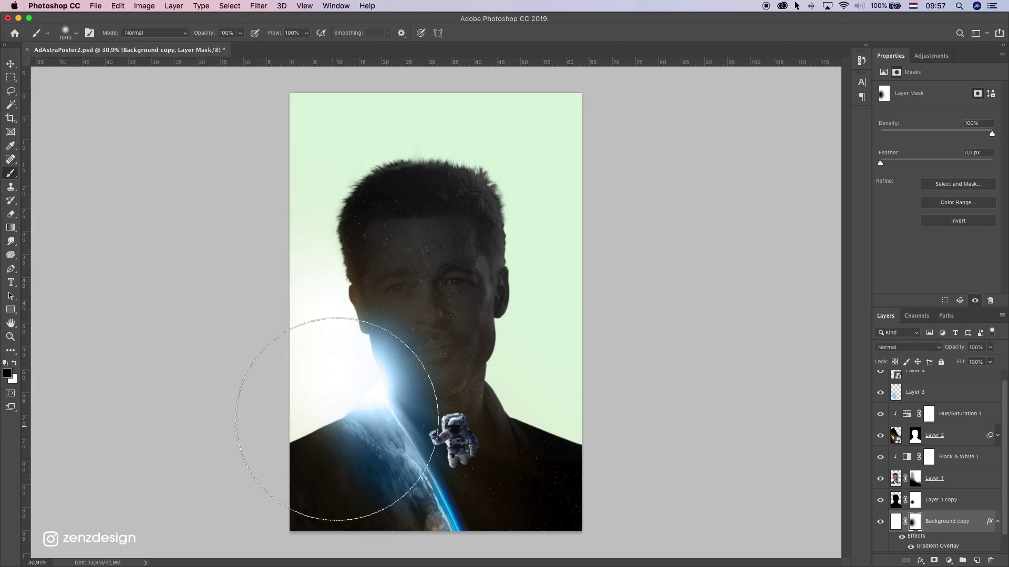
key(bracketright)
click(352, 372)
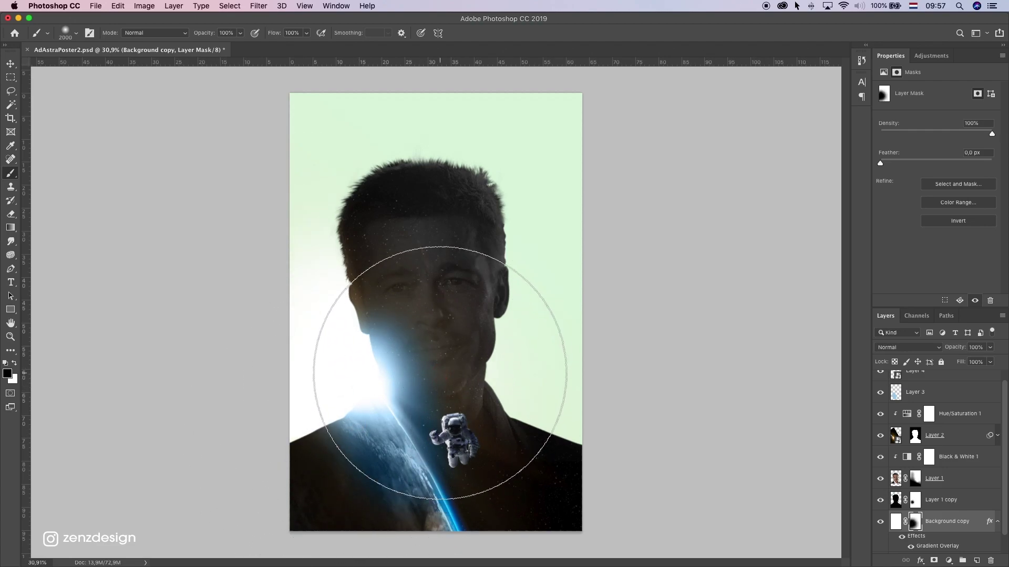
click(361, 354)
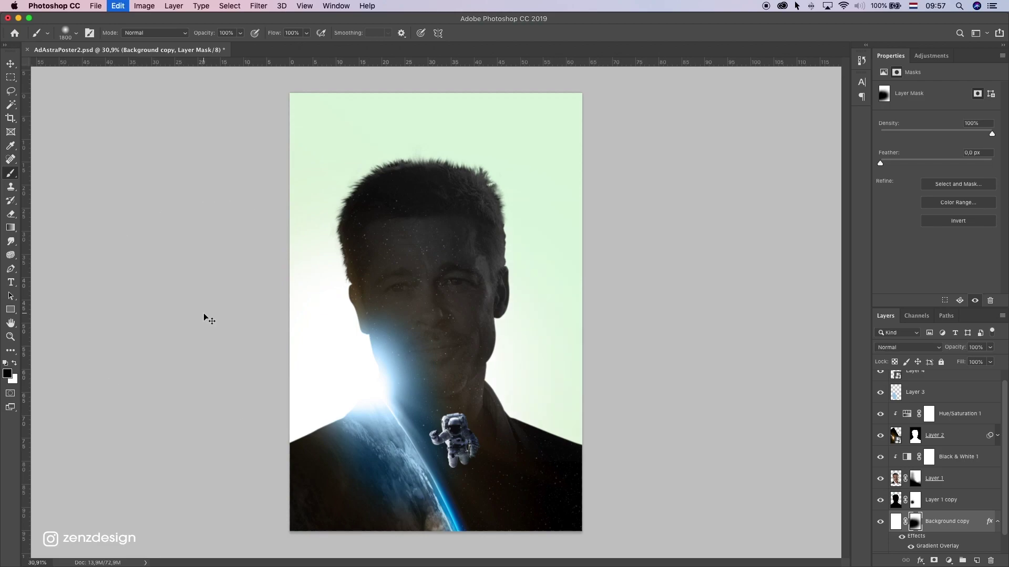
click(283, 392)
key(super+z)
click(423, 349)
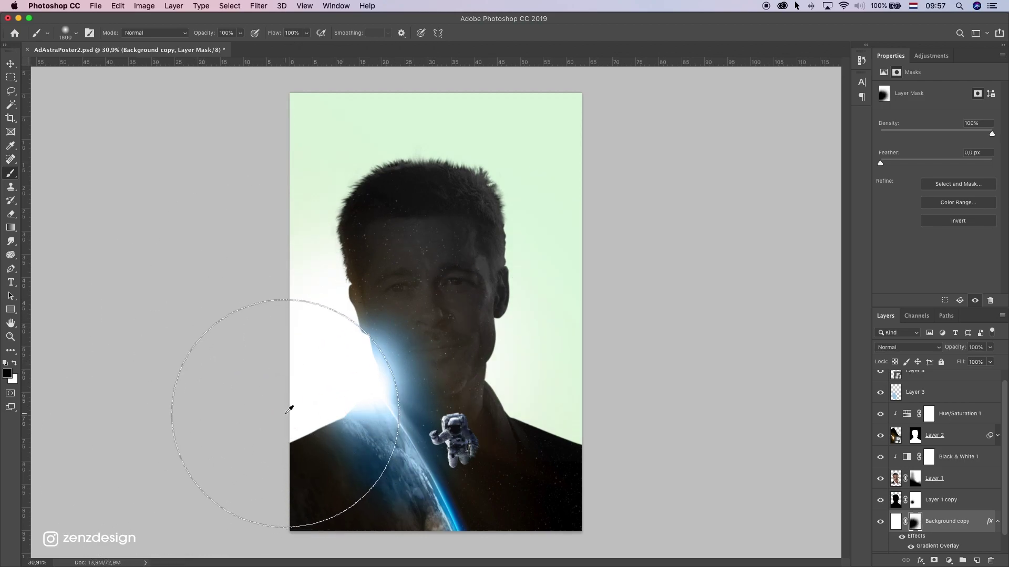
Step: Examine the whole poster at several zoom levels and compare it with Layer 2 hidden and shown
scroll(303, 379, down, 3)
scroll(304, 379, down, 2)
scroll(323, 336, up, 2)
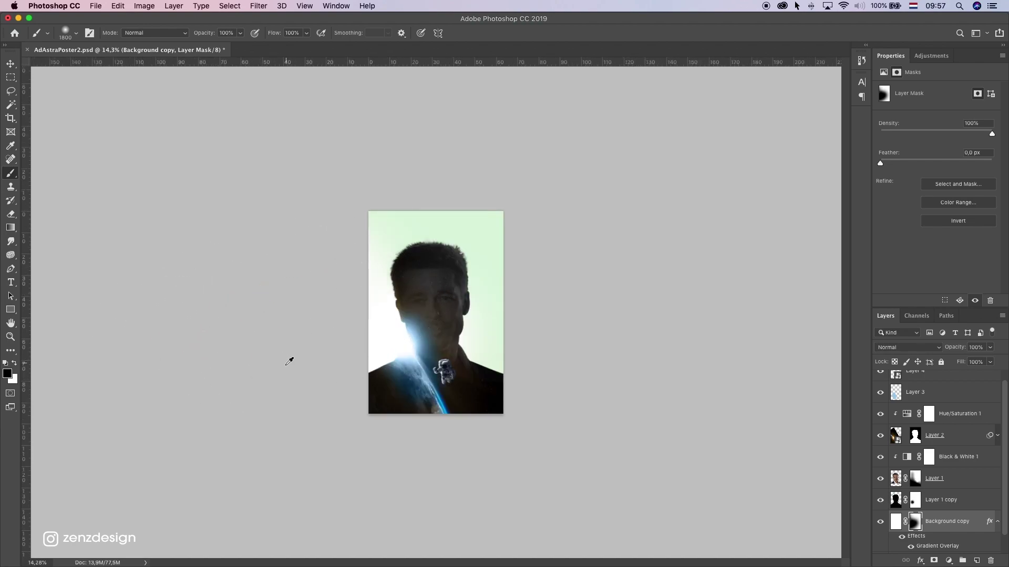
scroll(282, 364, down, 3)
scroll(283, 347, up, 6)
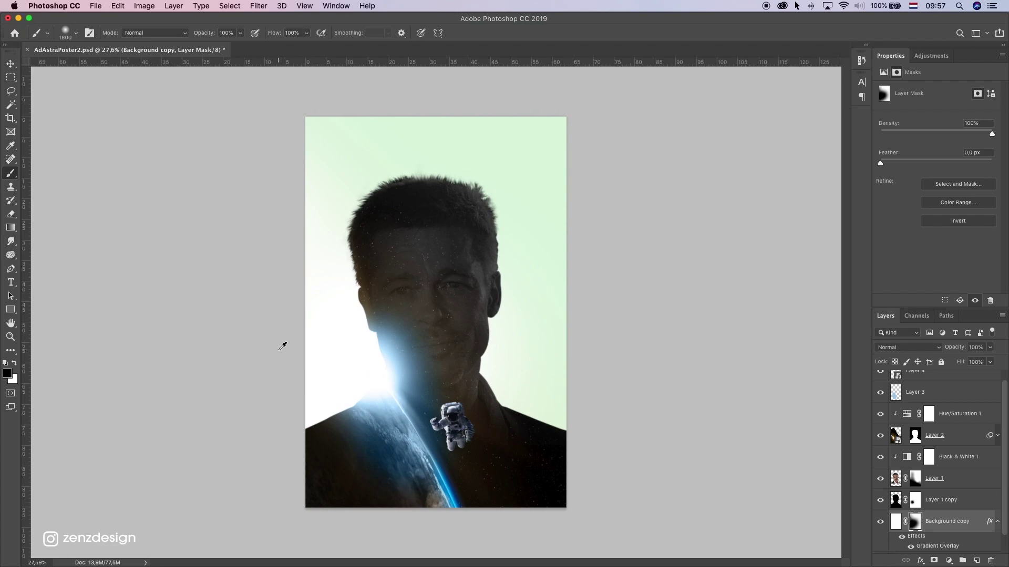
scroll(282, 345, up, 1)
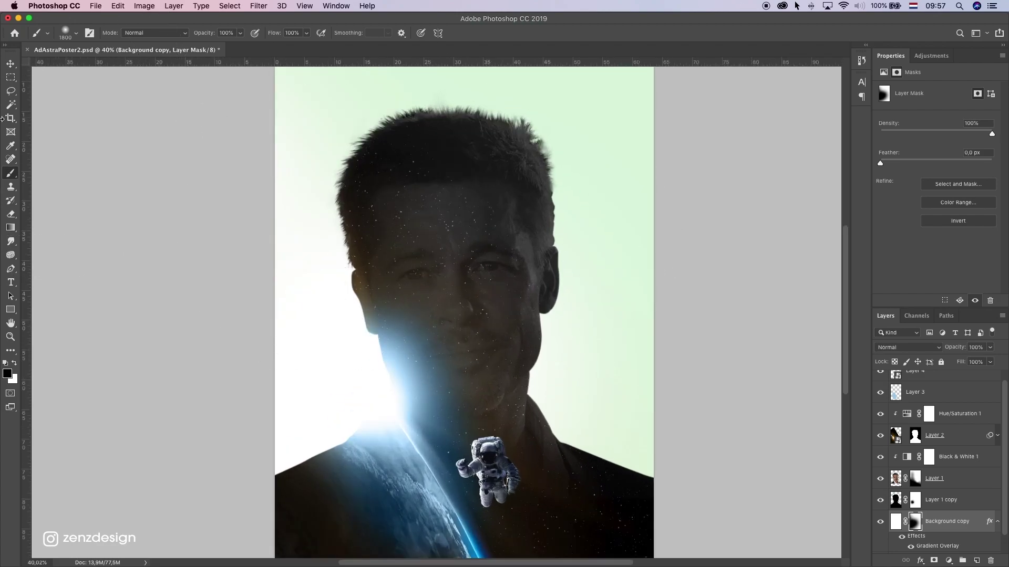
click(12, 63)
click(878, 440)
click(878, 440)
click(879, 440)
click(880, 441)
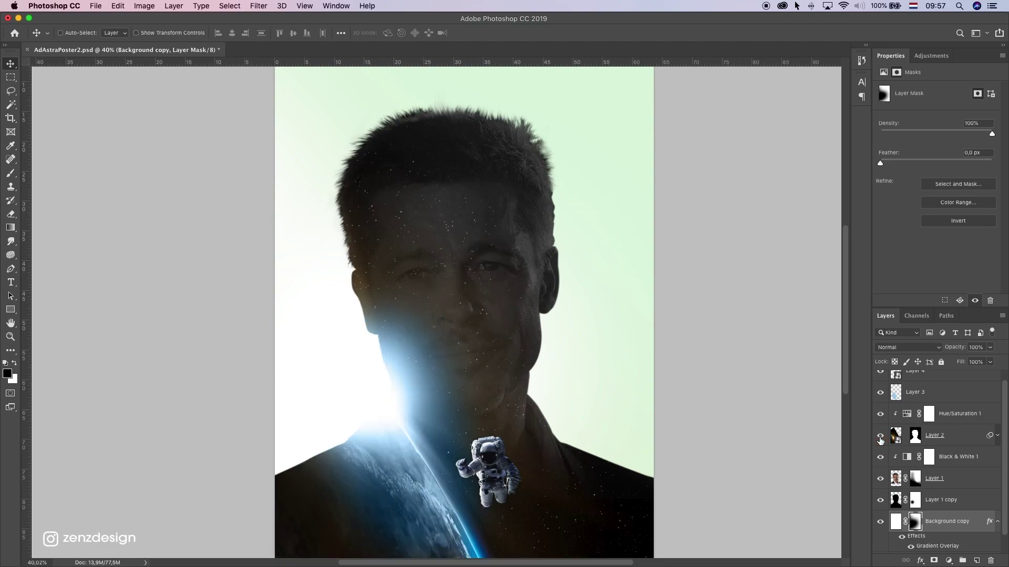
Step: Apply Levels to Layer 2, sampling the black point from the dark face area
click(895, 437)
key(super+l)
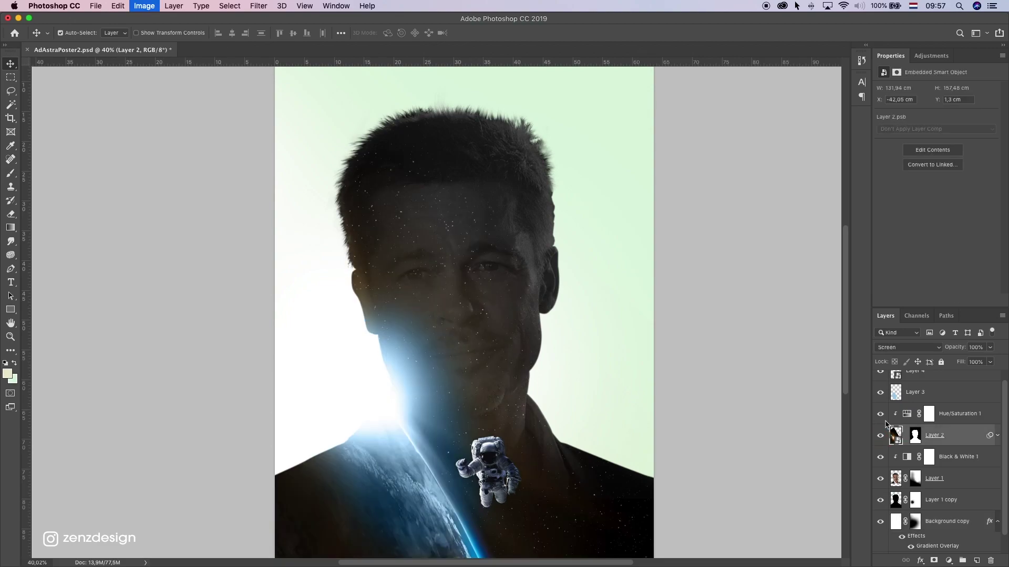
drag(574, 132, 724, 88)
click(715, 193)
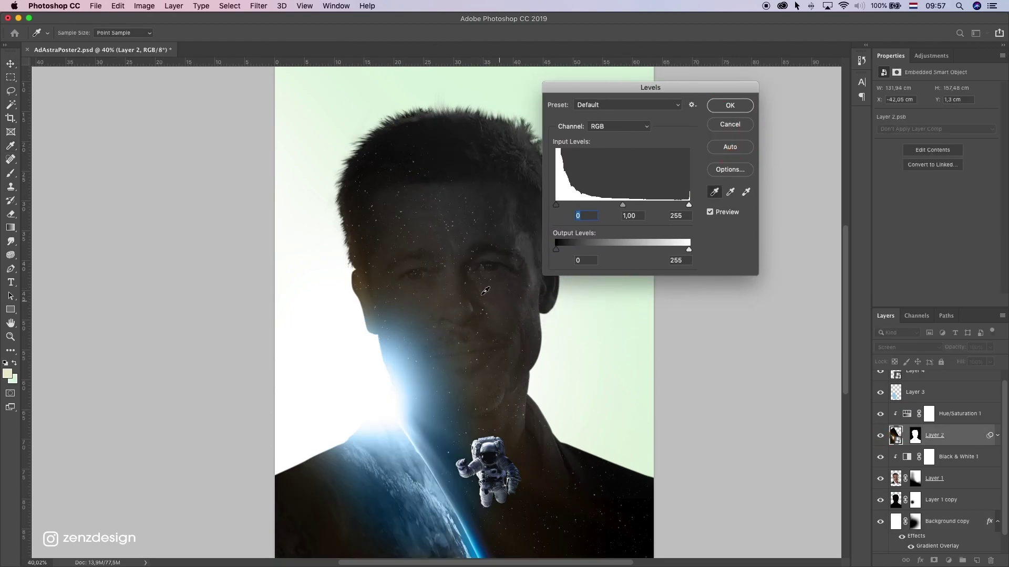
click(441, 279)
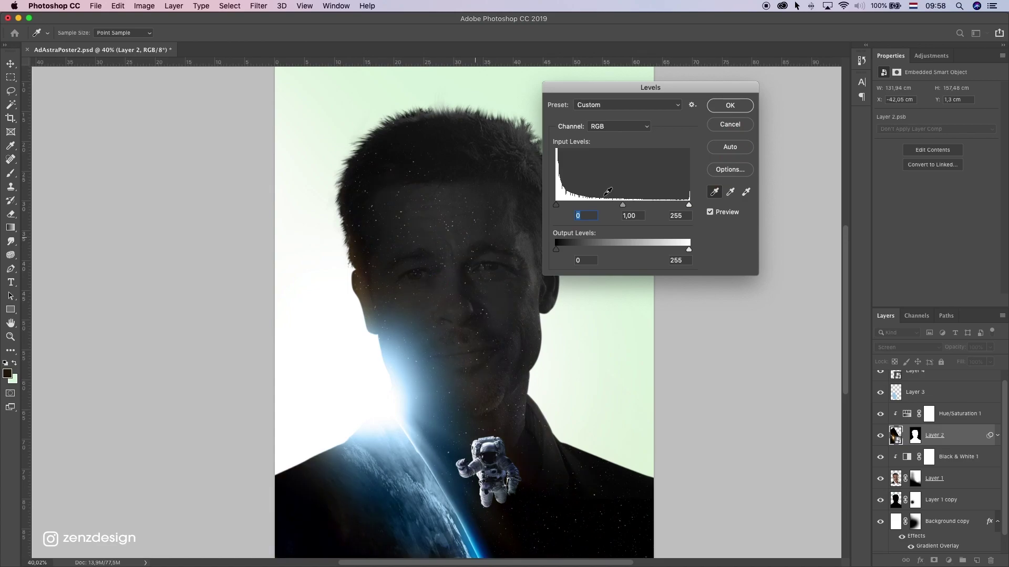
click(744, 106)
key(v)
scroll(444, 408, down, 10)
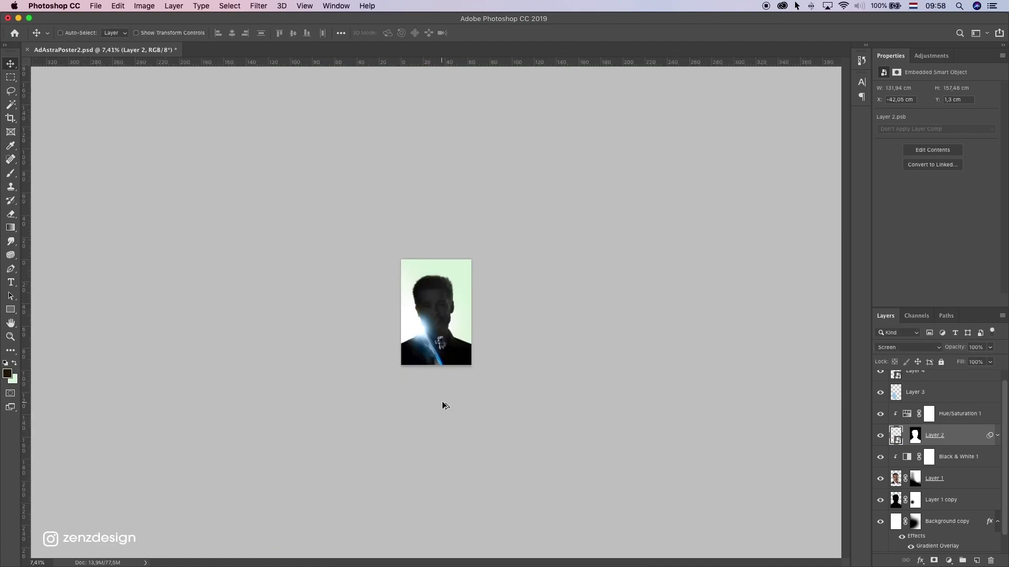
scroll(451, 377, up, 10)
scroll(451, 377, up, 1)
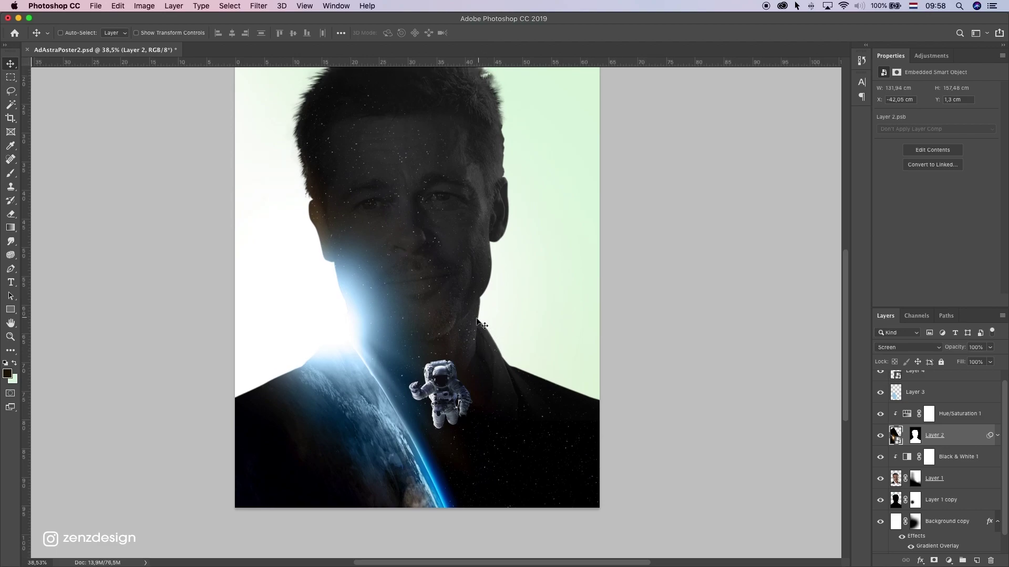
scroll(216, 247, up, 3)
Step: Paint black on Layer 2's mask with a 900 px soft brush to hide the stars over the face
click(11, 172)
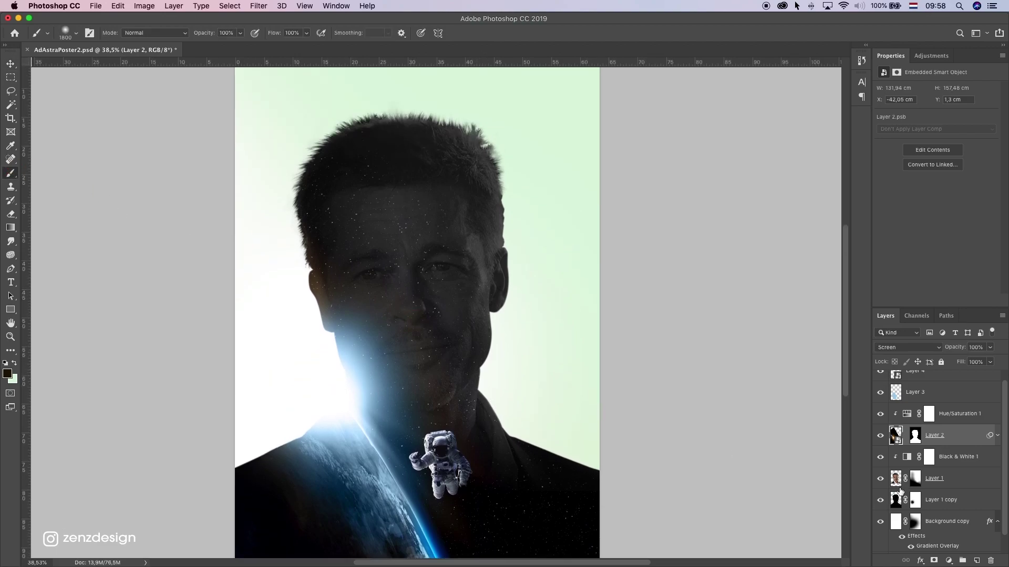
click(916, 436)
key(bracketleft)
key(bracketleft)
key(bracketleft)
key(bracketleft)
key(bracketleft)
key(bracketleft)
key(bracketleft)
key(bracketleft)
key(bracketleft)
mouse_move(394, 205)
mouse_down()
mouse_move(508, 260)
mouse_move(531, 255)
mouse_move(382, 253)
mouse_move(547, 273)
mouse_move(513, 275)
mouse_up()
scroll(443, 292, down, 2)
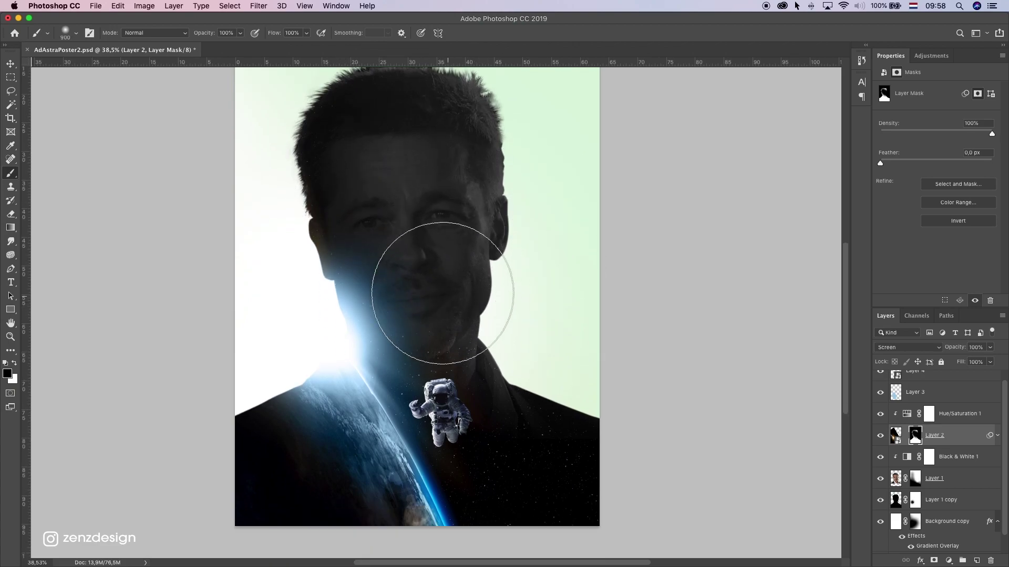
Step: Fade the stars over the dark jacket on Layer 2's mask, undoing a stroke, and return to the Move tool
mouse_move(516, 413)
mouse_down()
mouse_move(496, 333)
mouse_move(491, 365)
mouse_move(641, 540)
mouse_up()
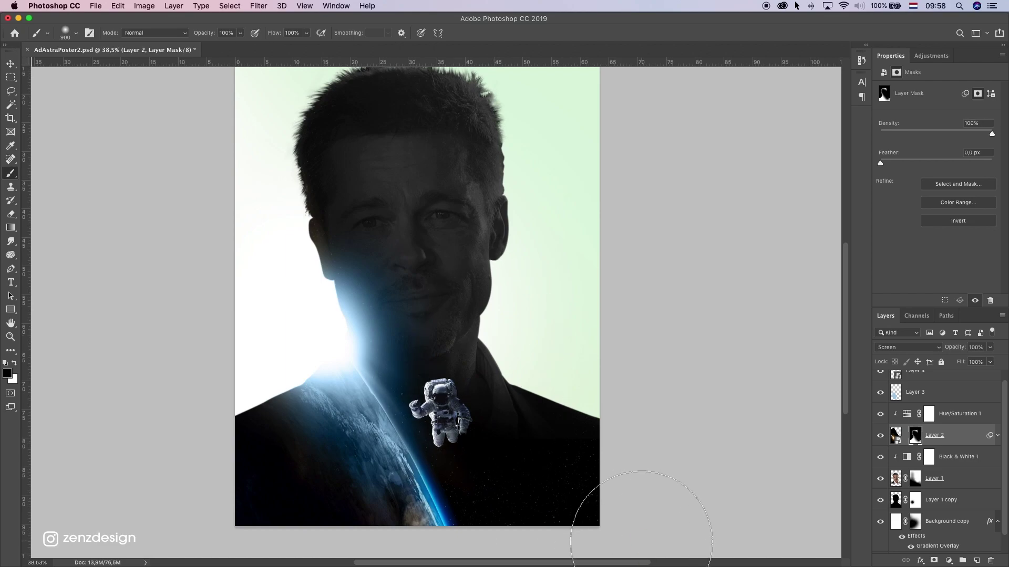
key(ctrl+z)
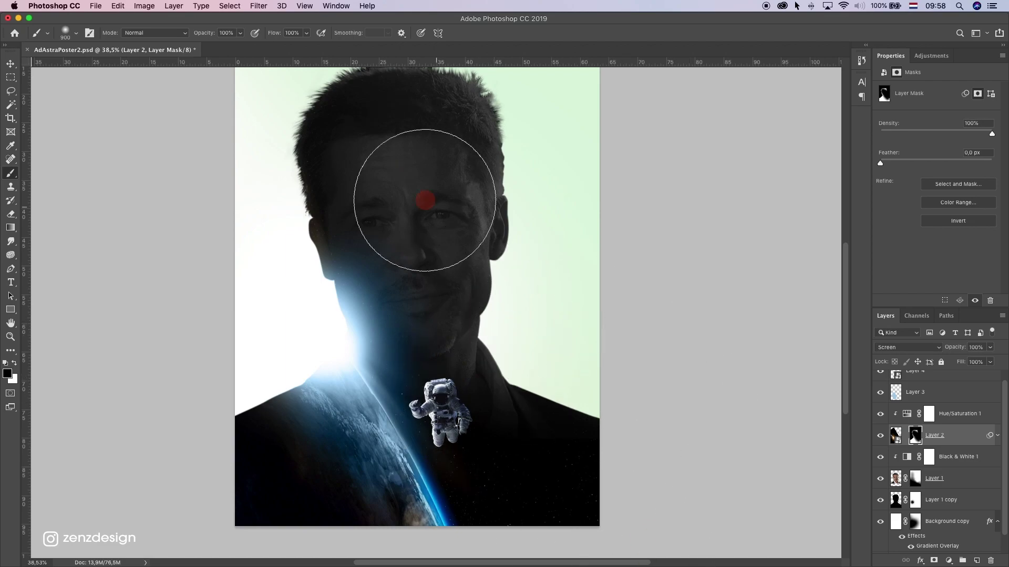
scroll(442, 402, down, 5)
scroll(442, 402, up, 5)
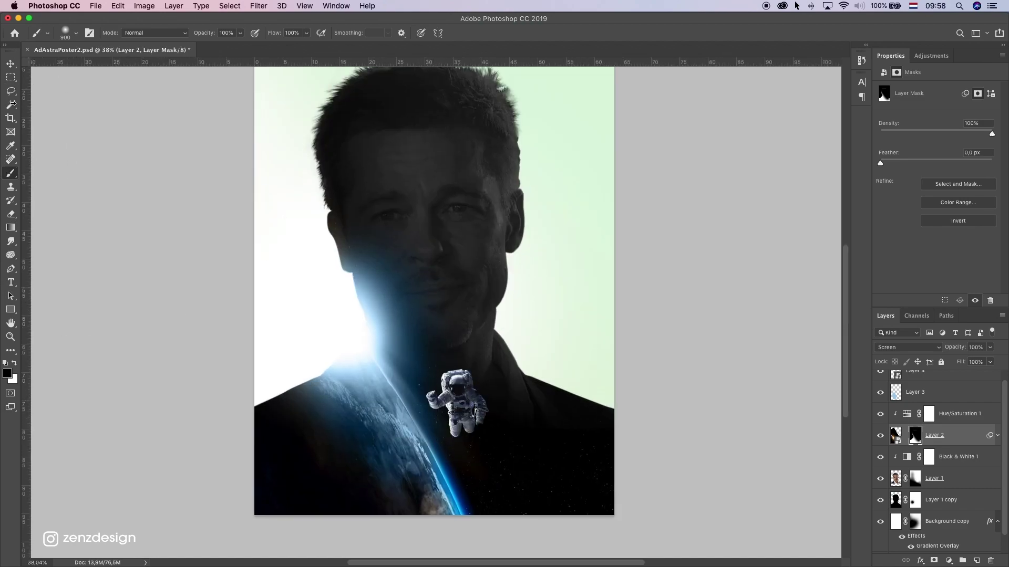
click(6, 65)
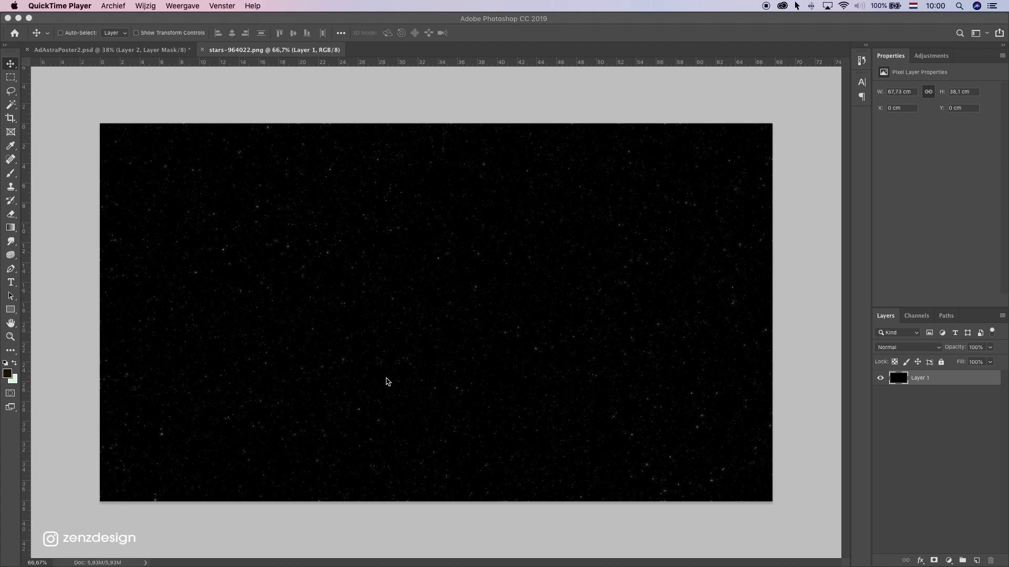
Step: Select the entire canvas of stars-964022.png and switch back to AdAstraPoster2.psd
click(13, 65)
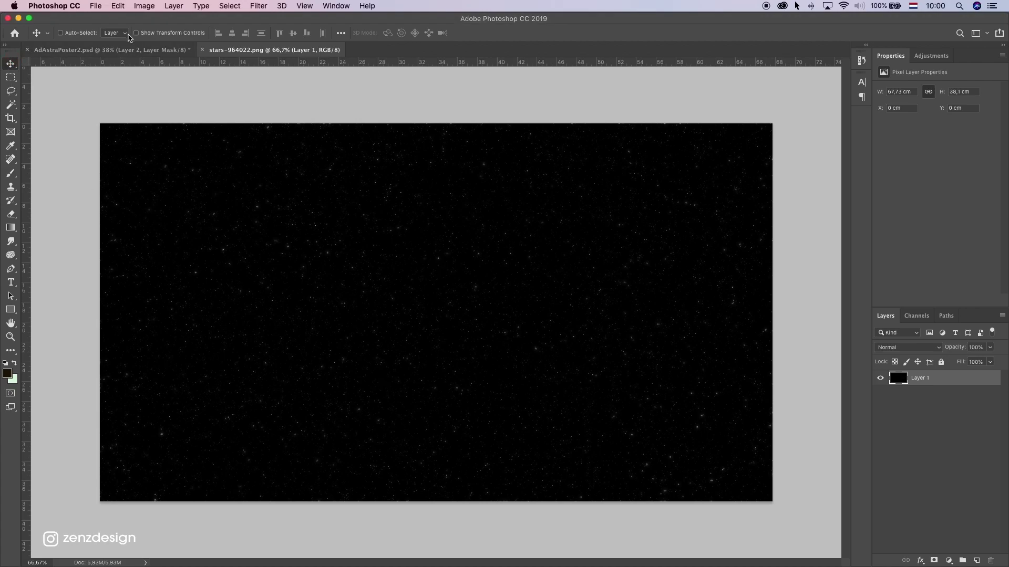
click(112, 50)
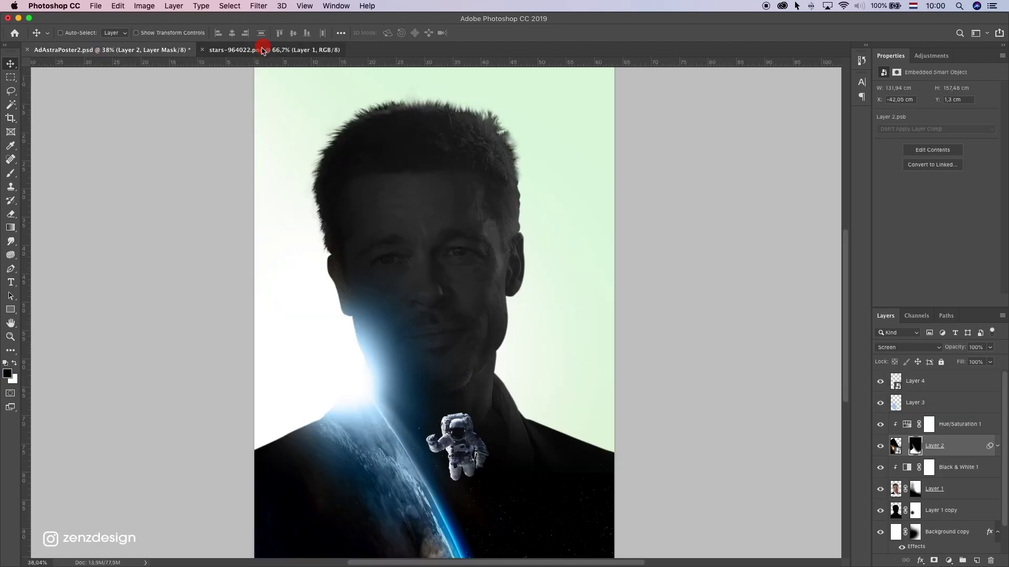
click(262, 50)
key(super+a)
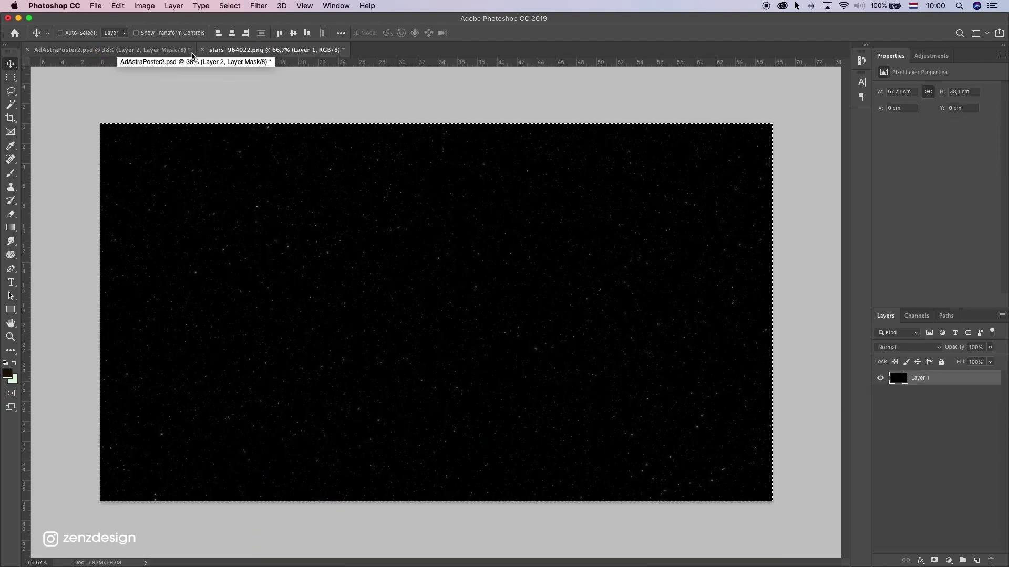
click(166, 51)
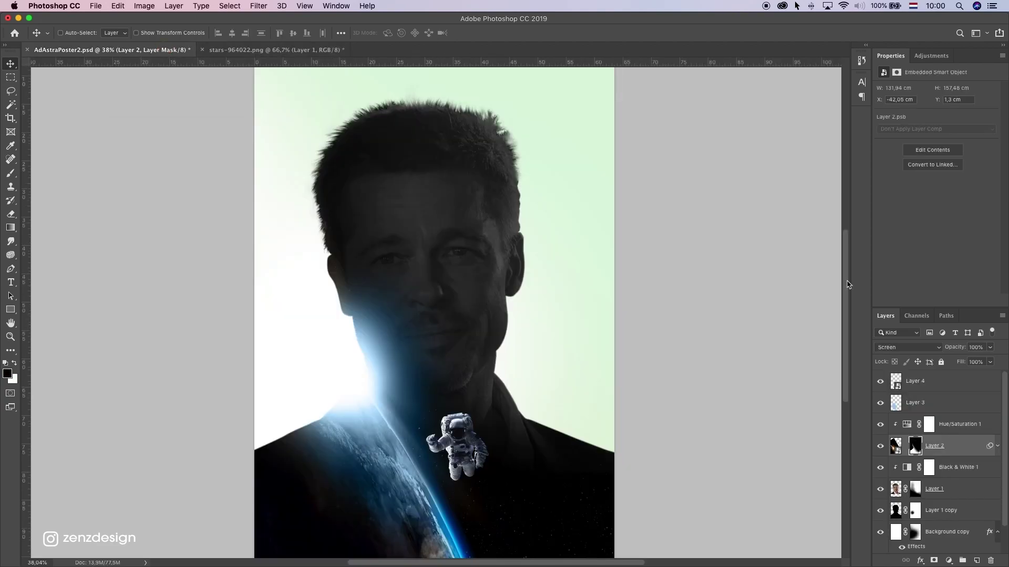
Step: Paste the copied star texture as a new layer above Hue/Saturation 1 and convert it to a smart object
key(super+v)
key(super+z)
click(947, 428)
key(super+v)
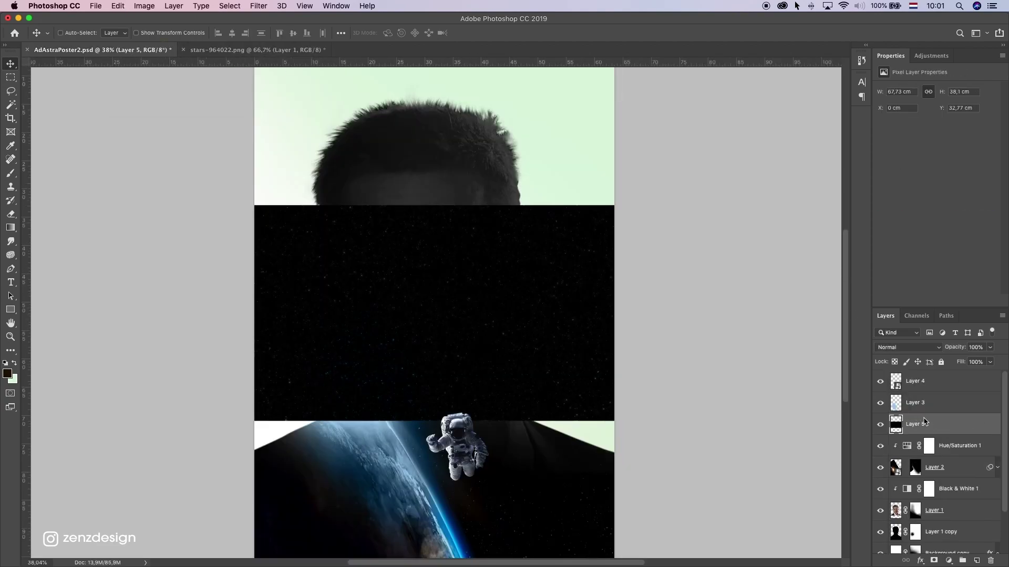
right_click(922, 423)
click(866, 251)
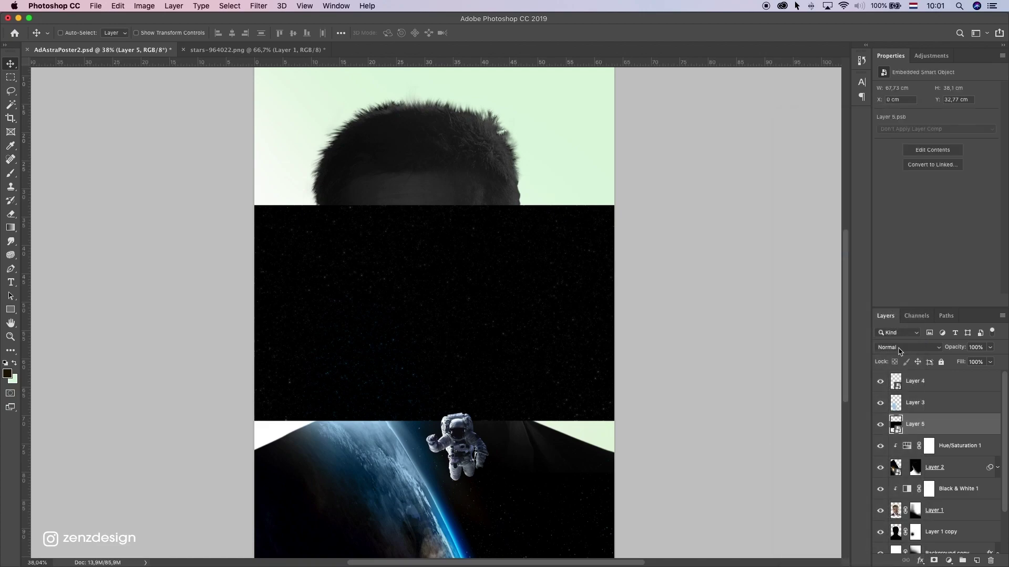
Step: Set Layer 5's blend mode to Screen and move the stars up over the face
click(904, 347)
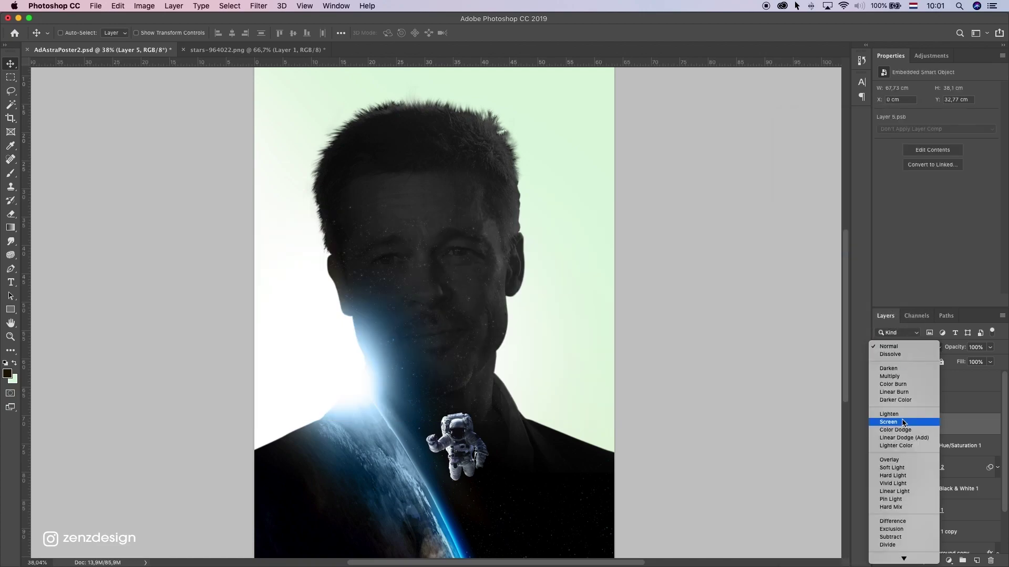
click(903, 423)
drag(570, 329, 567, 247)
scroll(526, 263, up, 5)
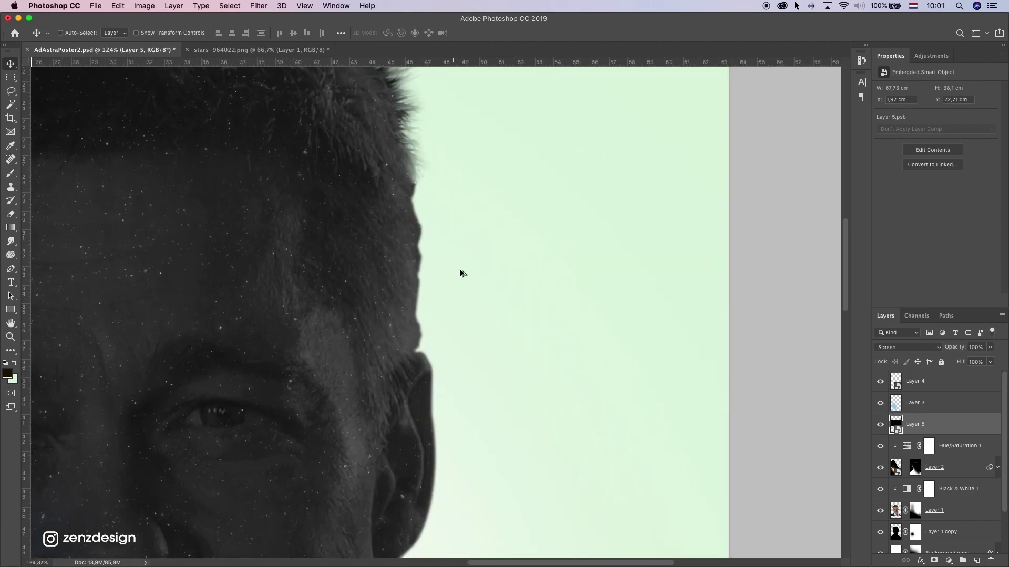
scroll(462, 270, down, 5)
scroll(904, 523, down, 1)
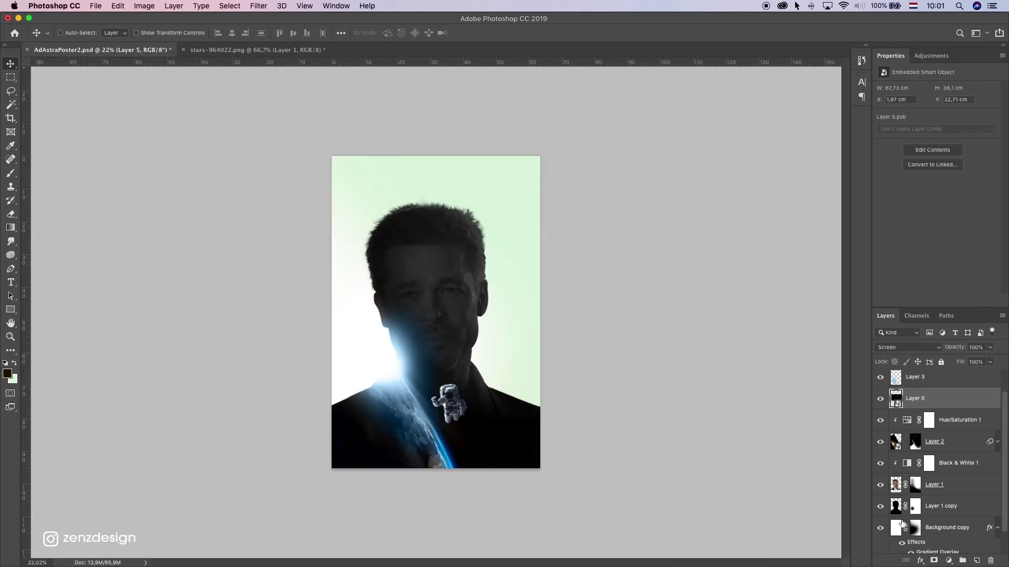
Step: Mask Layer 5 with the silhouette outline loaded from Layer 1 copy, and unlink the mask from the star image
super+click(895, 506)
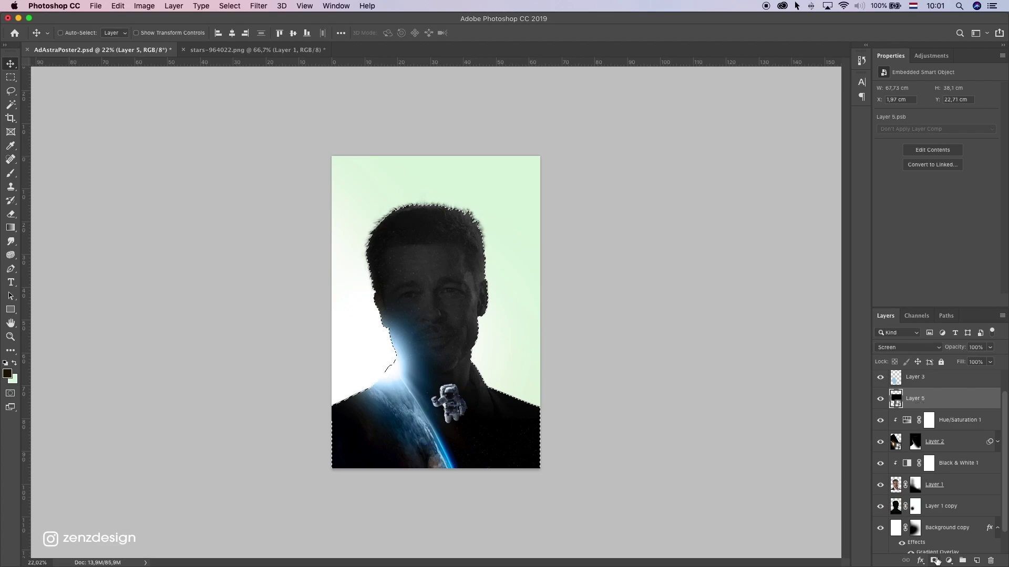
scroll(596, 355, up, 1)
click(933, 560)
scroll(557, 334, up, 3)
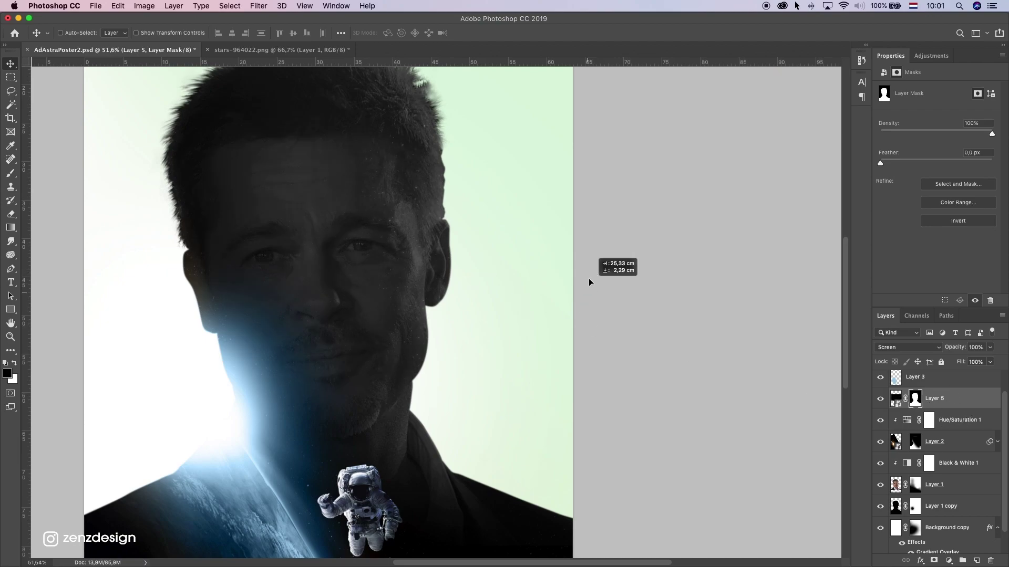
click(902, 399)
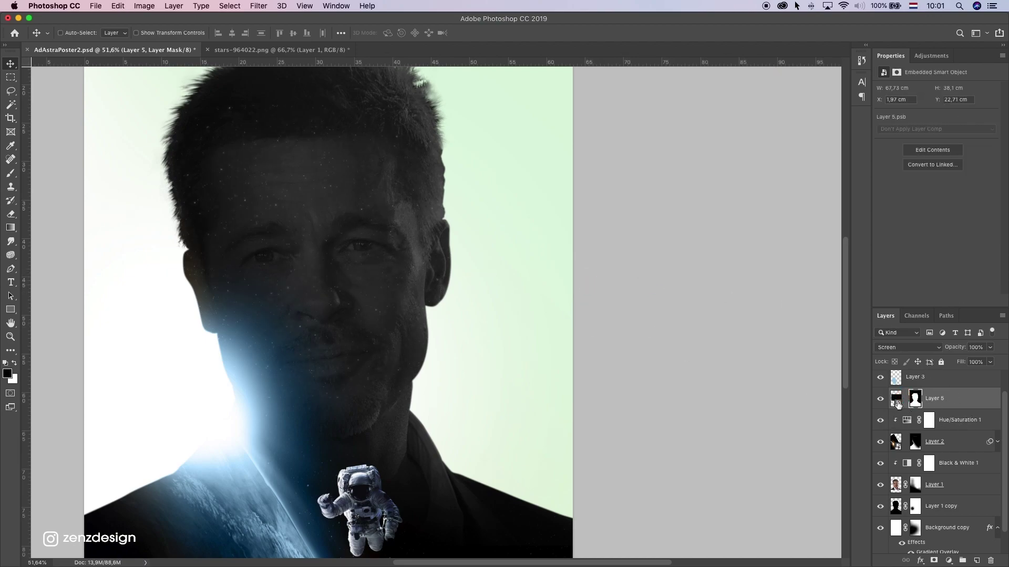
scroll(401, 195, down, 2)
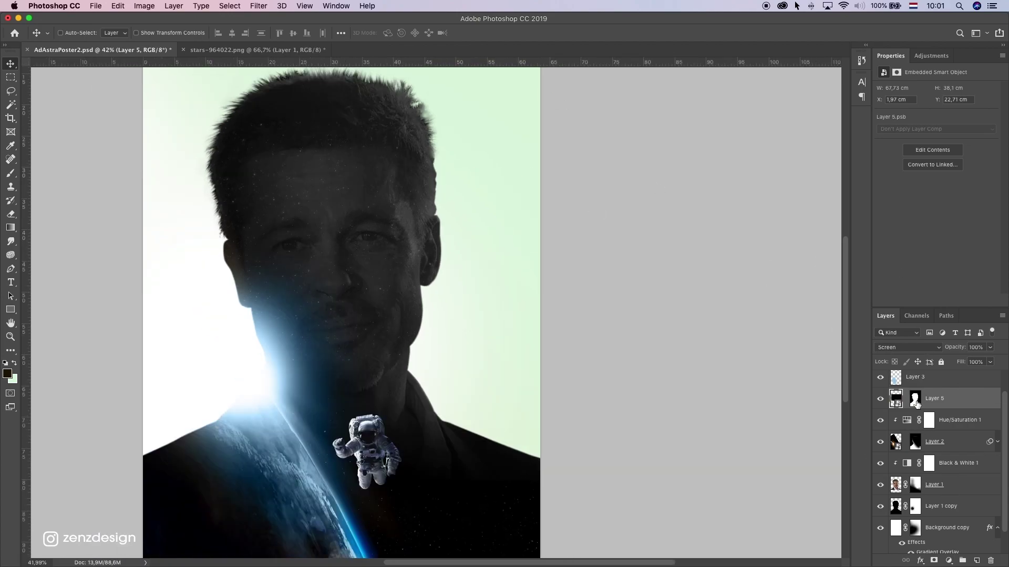
Step: Try different placements of Layer 5's star image within the silhouette mask, over the face and down toward the jacket
click(916, 399)
click(895, 401)
drag(469, 218, 457, 166)
scroll(457, 167, down, 8)
drag(443, 216, 450, 245)
key(super+t)
drag(545, 247, 632, 193)
drag(537, 307, 504, 356)
drag(606, 234, 647, 210)
key(Return)
scroll(475, 320, up, 3)
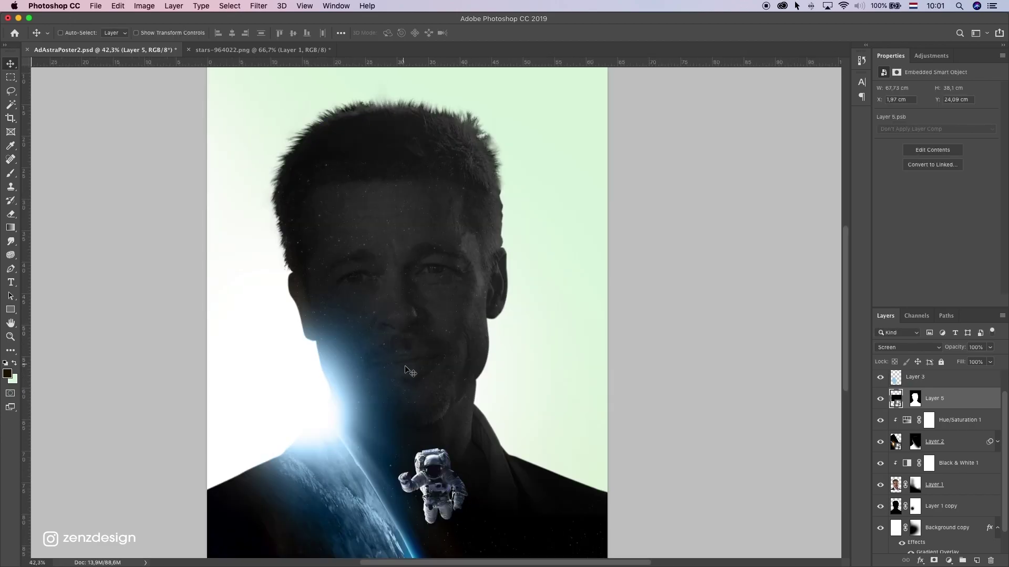
scroll(455, 261, down, 5)
scroll(455, 260, left, 2)
drag(576, 338, 372, 401)
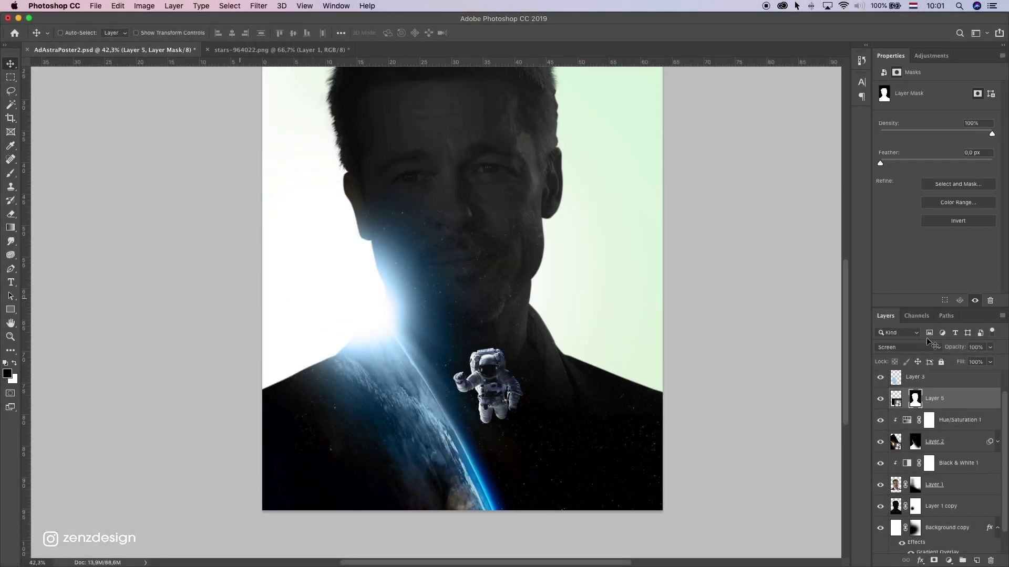
Step: Rotate Layer 5's star image 90 degrees and scale it to about 142% so it covers the face and jacket
click(895, 402)
scroll(578, 284, down, 3)
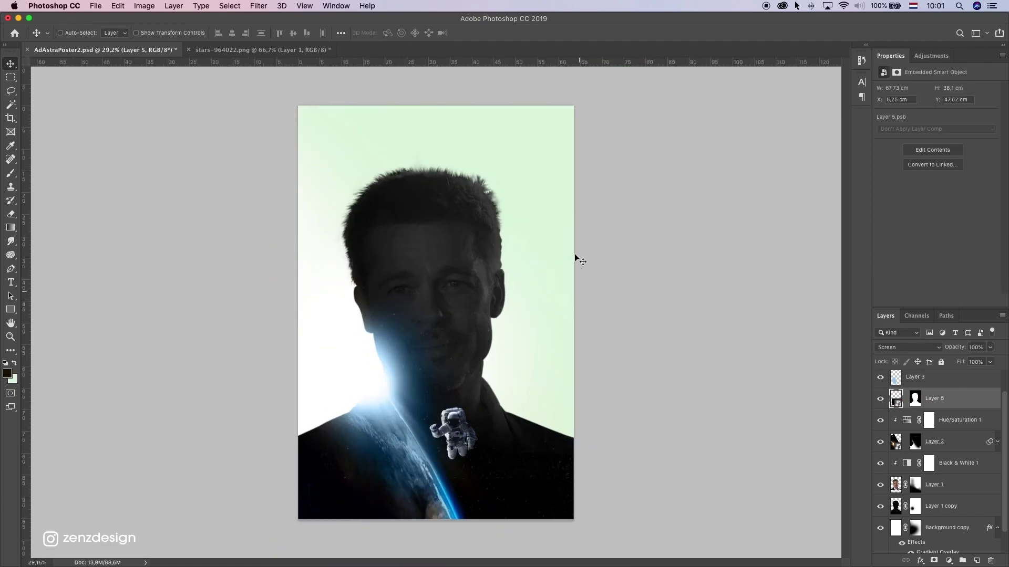
key(super+t)
drag(558, 353, 489, 192)
drag(518, 436, 509, 348)
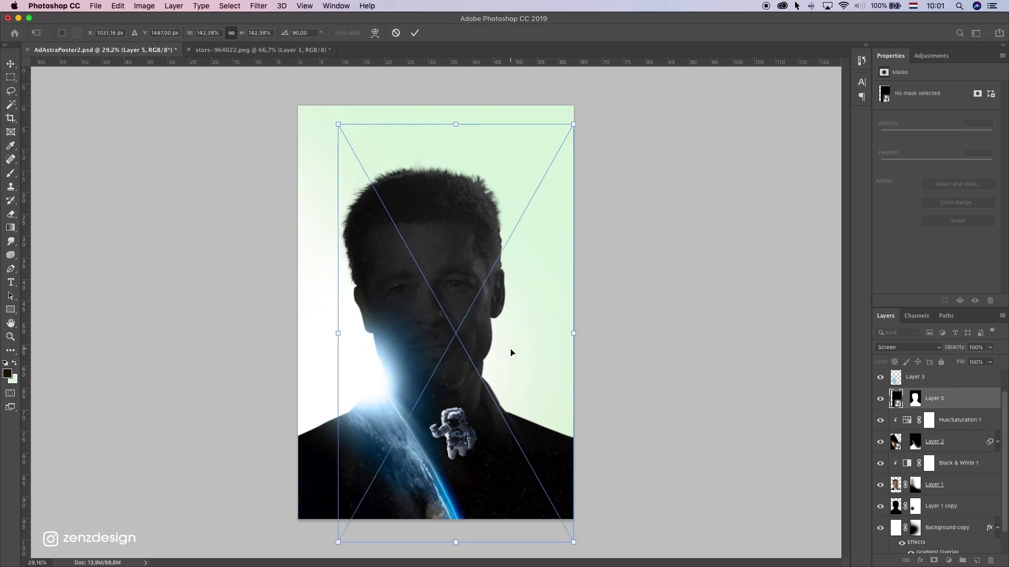
key(Return)
Step: Apply Levels to Layer 5, sampling the black point from the dark forehead area
scroll(471, 305, up, 3)
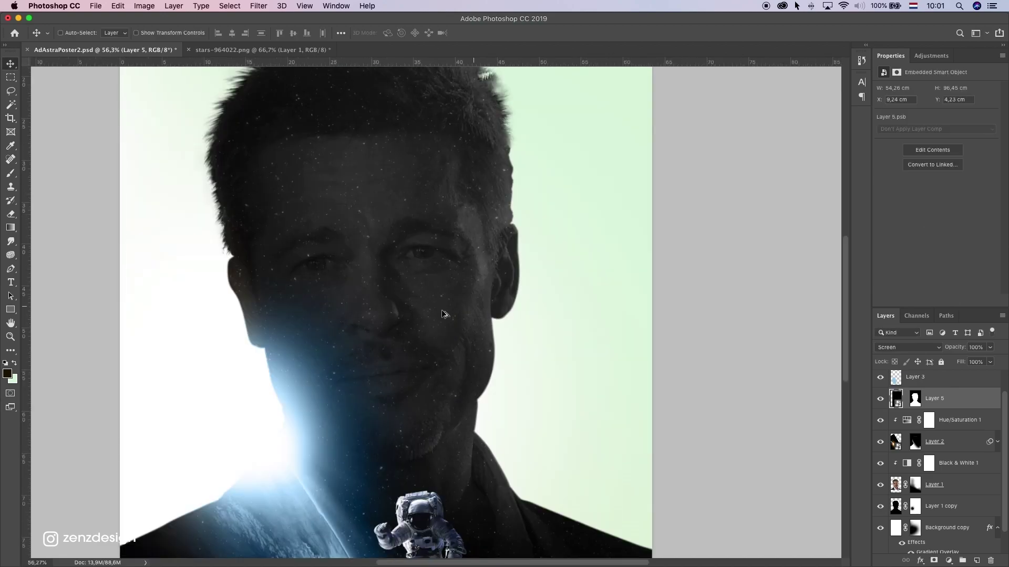
scroll(429, 322, down, 1)
key(super+l)
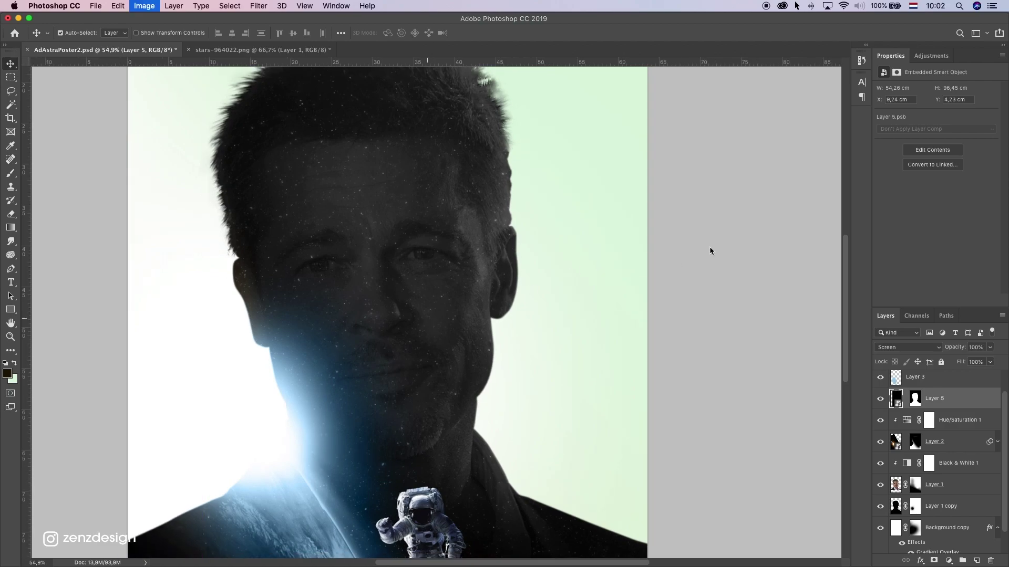
key(Escape)
key(super+l)
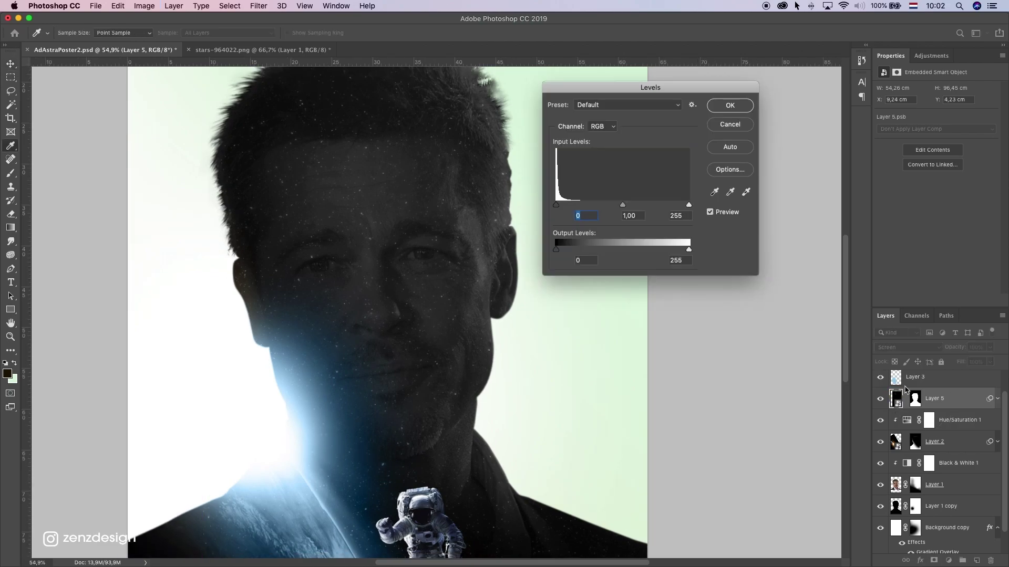
click(713, 193)
click(419, 220)
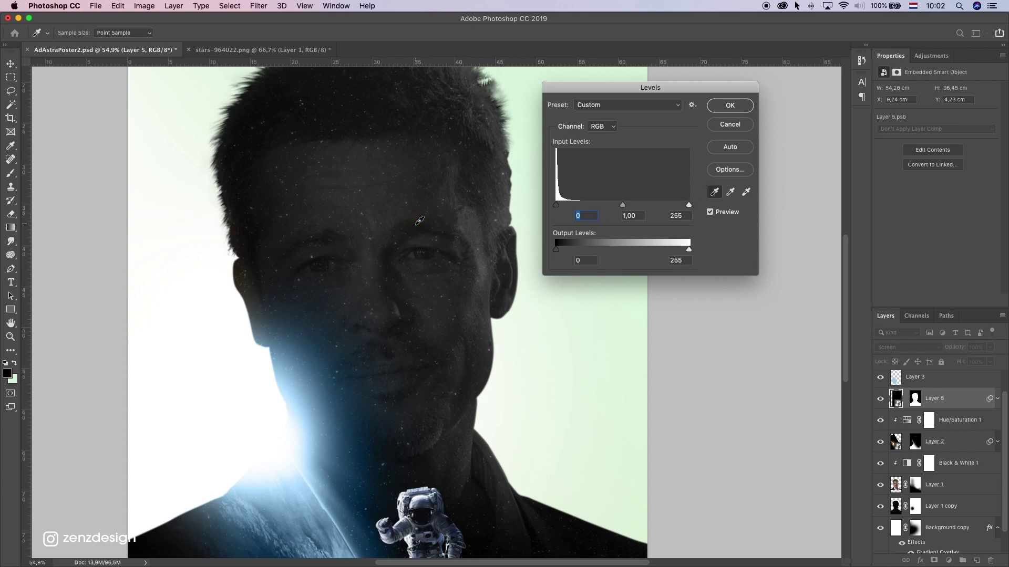
key(Return)
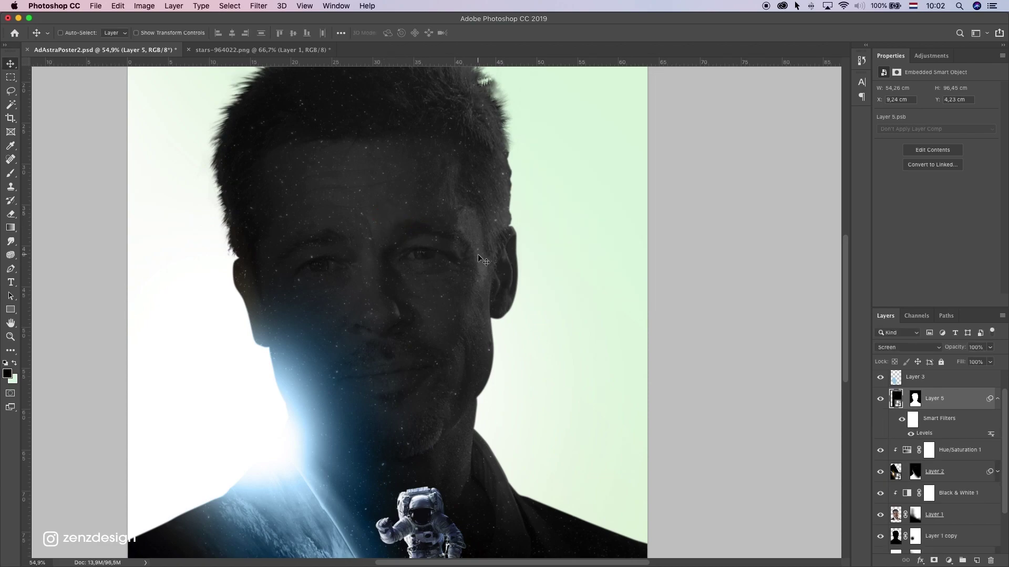
Step: Paint black on Layer 5's mask with a 600 px soft brush to hide stars over the face
key(super+minus)
key(super+minus)
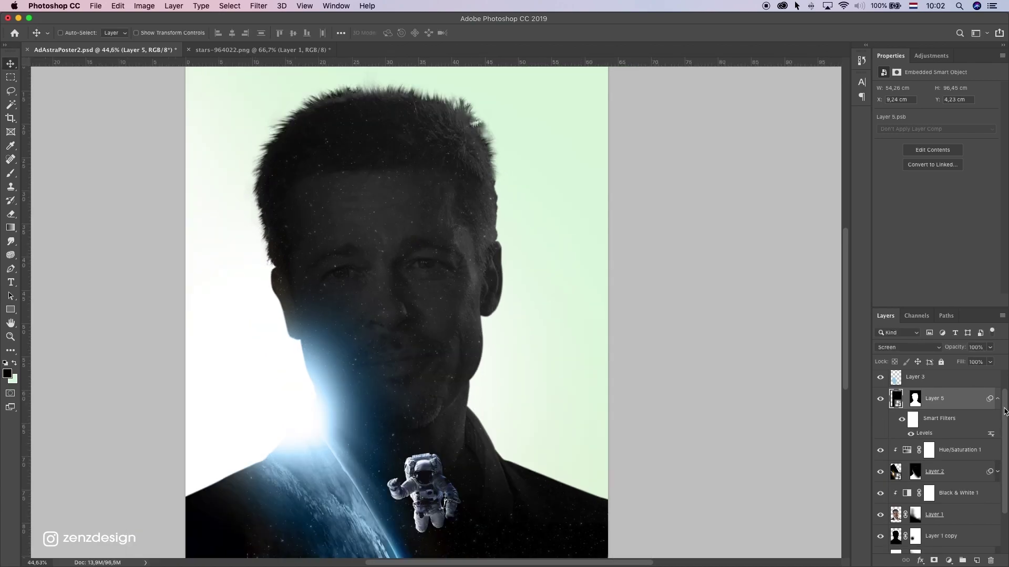
click(915, 400)
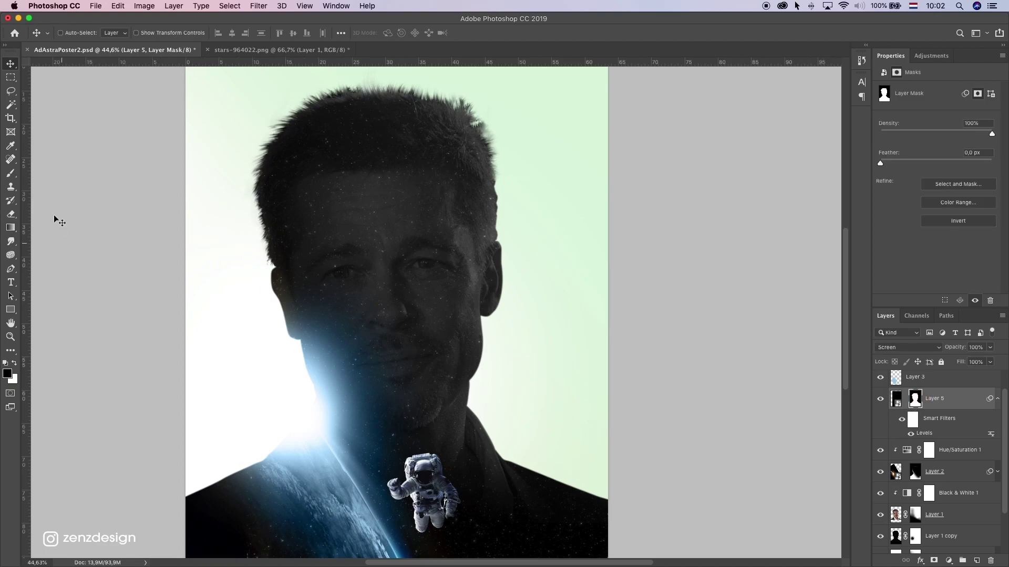
click(10, 173)
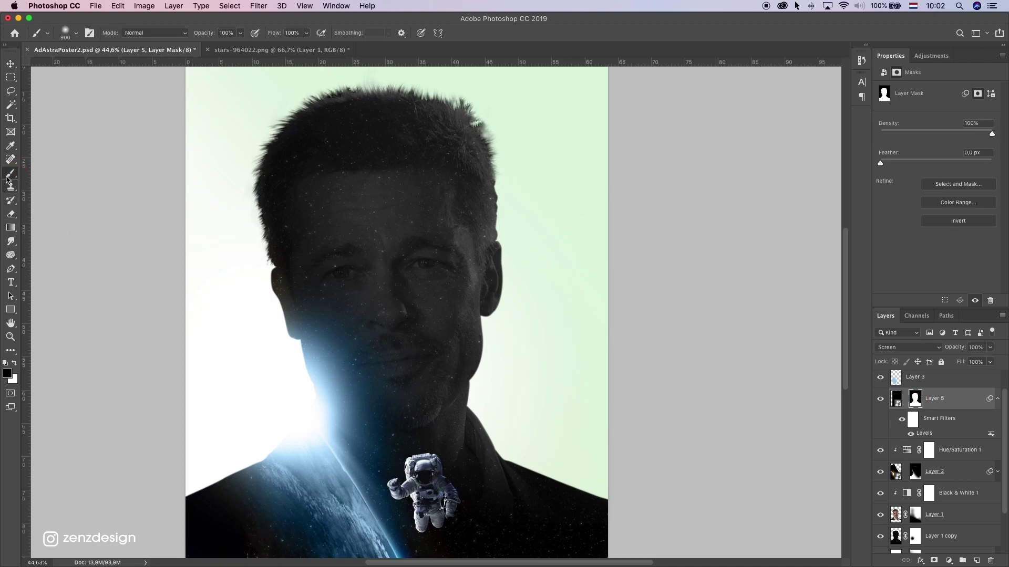
key(bracketleft)
key(bracketleft)
key(bracketleft)
key(bracketleft)
key(bracketleft)
key(bracketleft)
key(bracketleft)
key(bracketleft)
key(bracketright)
key(bracketright)
key(bracketright)
key(bracketright)
key(bracketright)
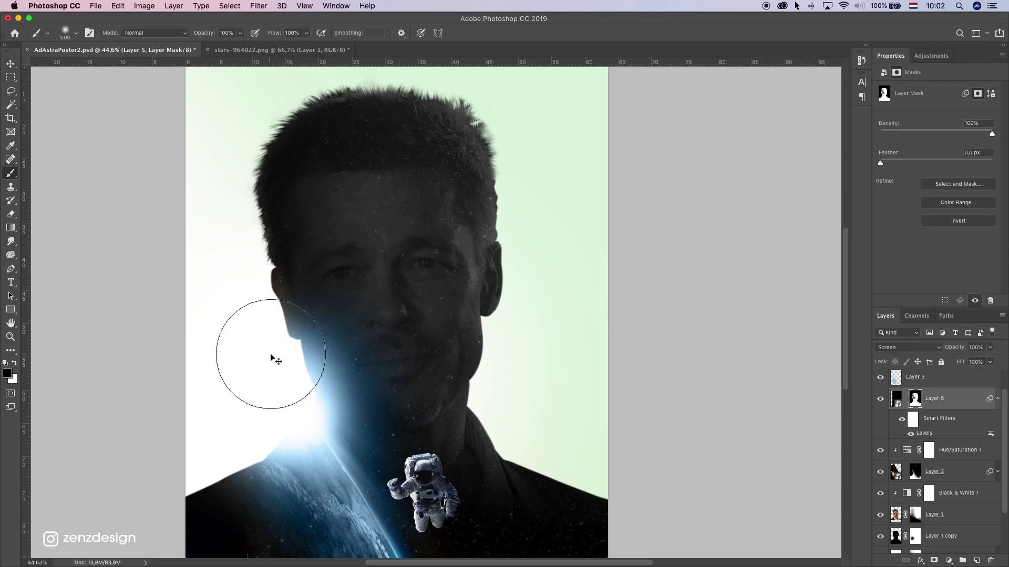
Step: Lower the brush opacity to 51% and fade the stars around the sunrise glow and Earth on Layer 5's mask
click(239, 33)
mouse_move(326, 304)
mouse_down()
mouse_move(397, 153)
mouse_move(241, 273)
mouse_move(339, 313)
mouse_move(325, 355)
mouse_up()
click(374, 398)
scroll(289, 382, down, 6)
scroll(272, 390, up, 5)
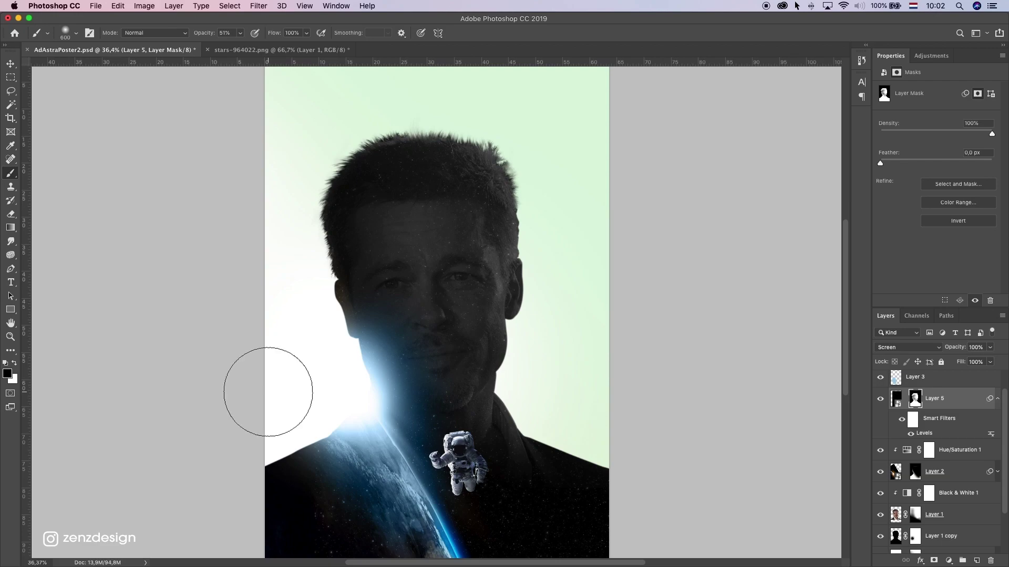
scroll(270, 393, down, 3)
mouse_move(347, 457)
mouse_down()
mouse_move(322, 443)
mouse_move(341, 452)
mouse_up()
drag(278, 422, 293, 433)
scroll(286, 289, up, 2)
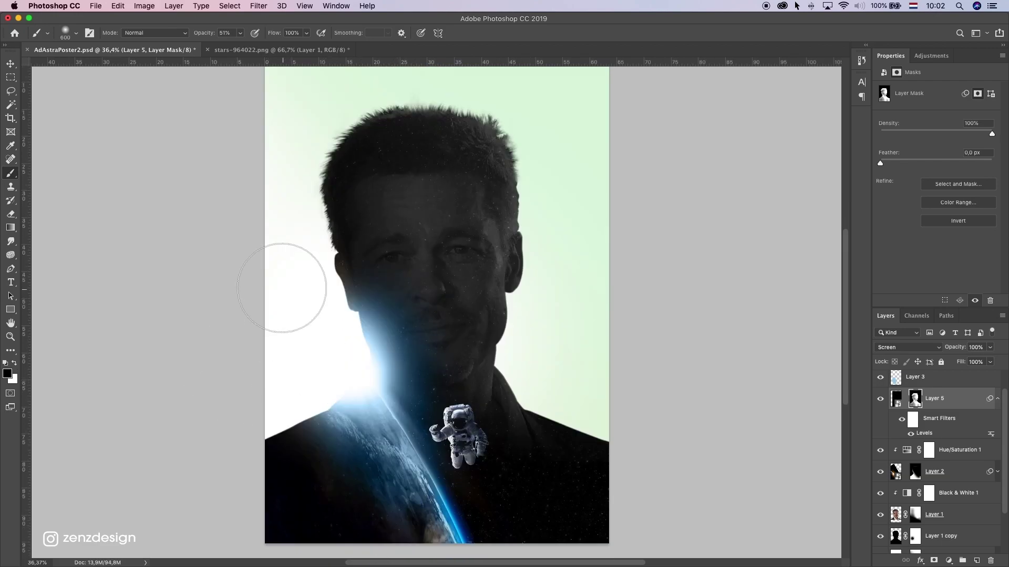
Step: Paint white on Layer 5's mask to bring back some stars on the forehead, and return to the Move tool
click(17, 362)
click(410, 196)
scroll(436, 301, down, 5)
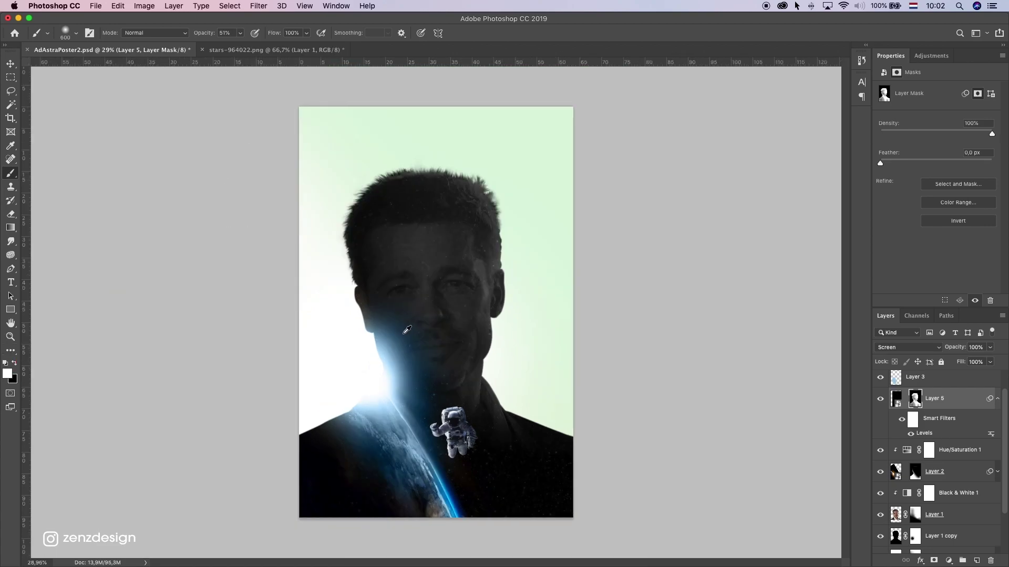
scroll(383, 307, up, 1)
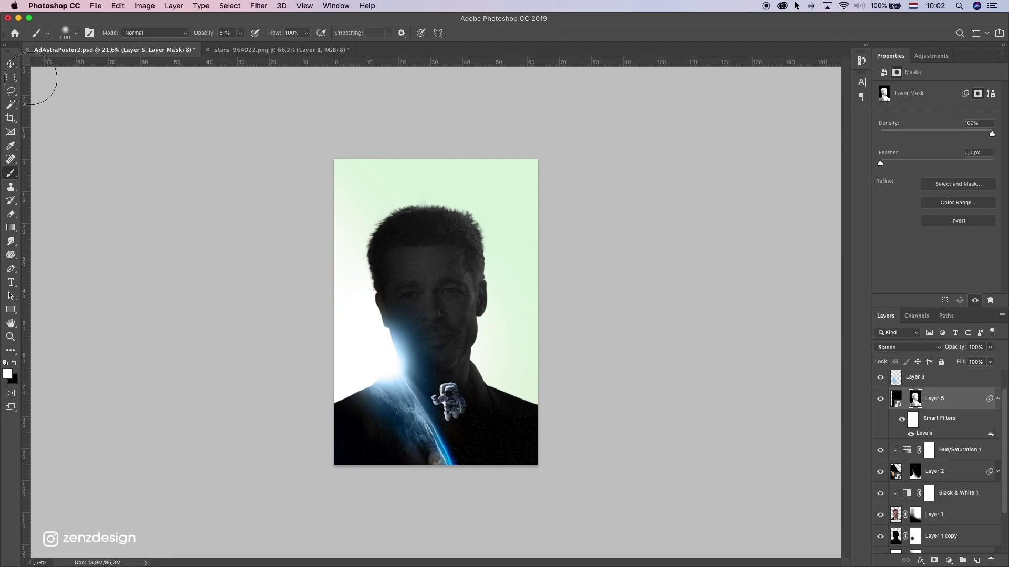
click(10, 63)
Step: Copy the BRAD PITT title area from Untitled-2 and paste it above Layer 4 in AdAstraPoster2.psd
click(271, 51)
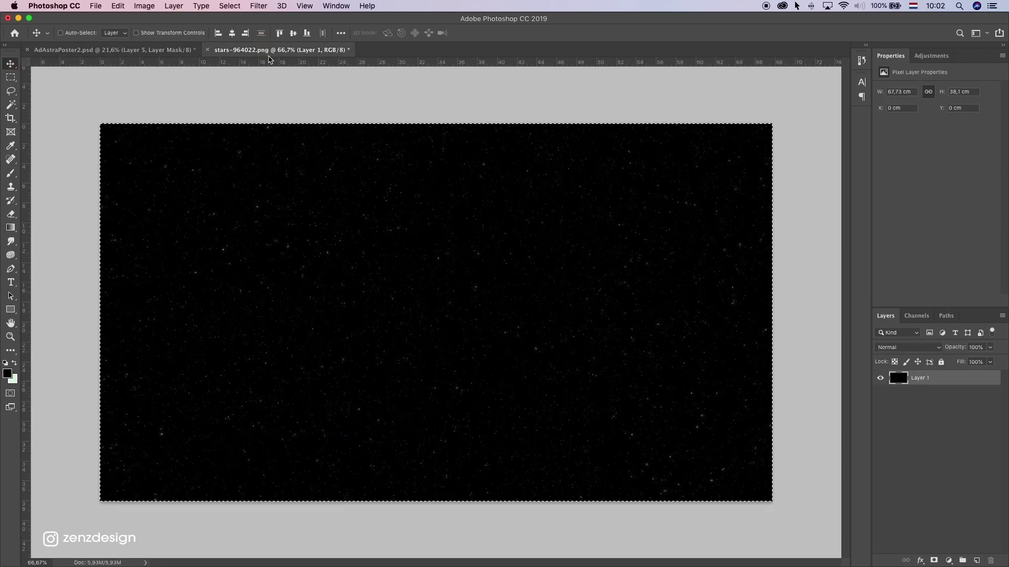
click(139, 51)
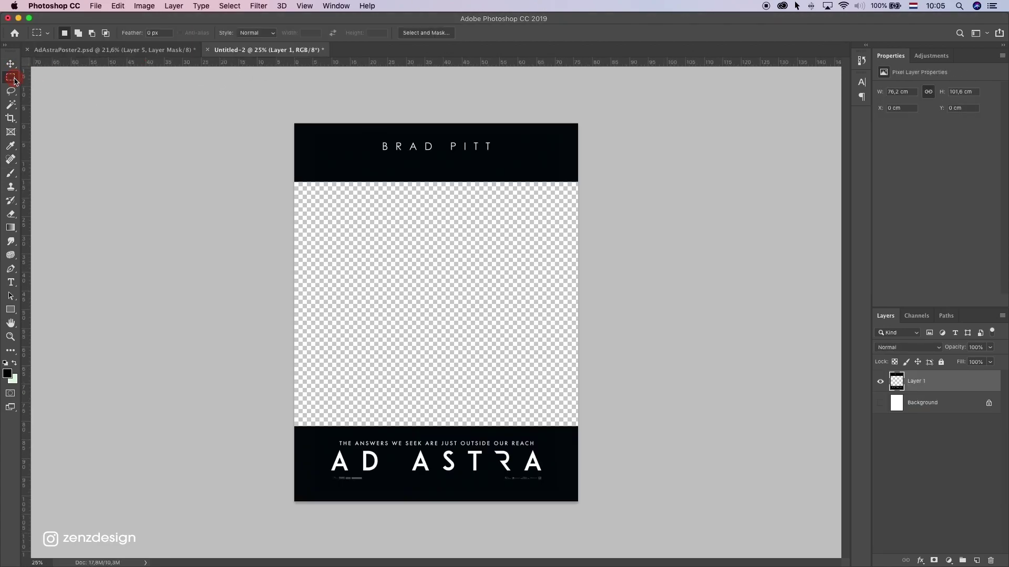
click(370, 130)
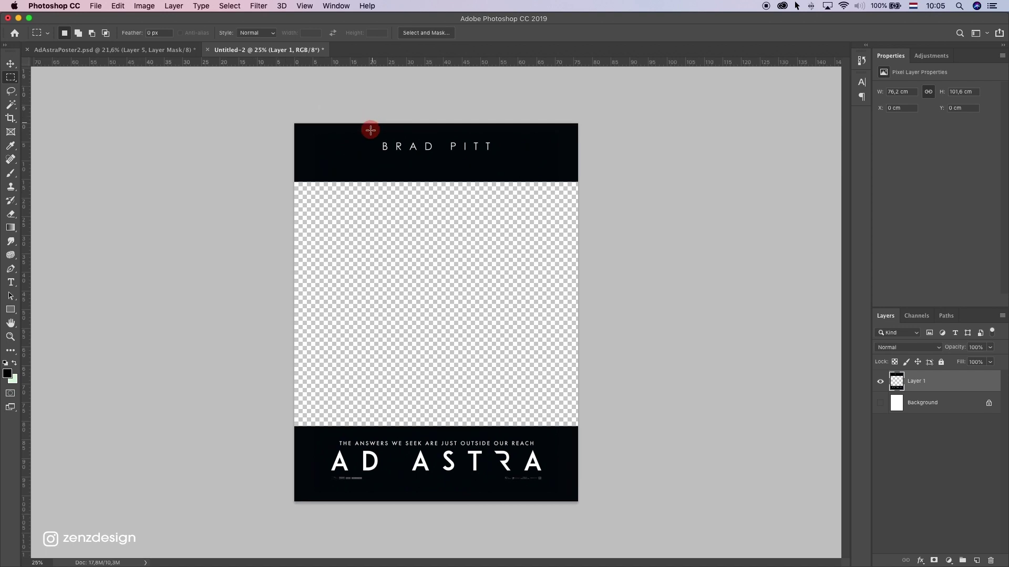
drag(367, 131, 503, 163)
click(142, 51)
key(v)
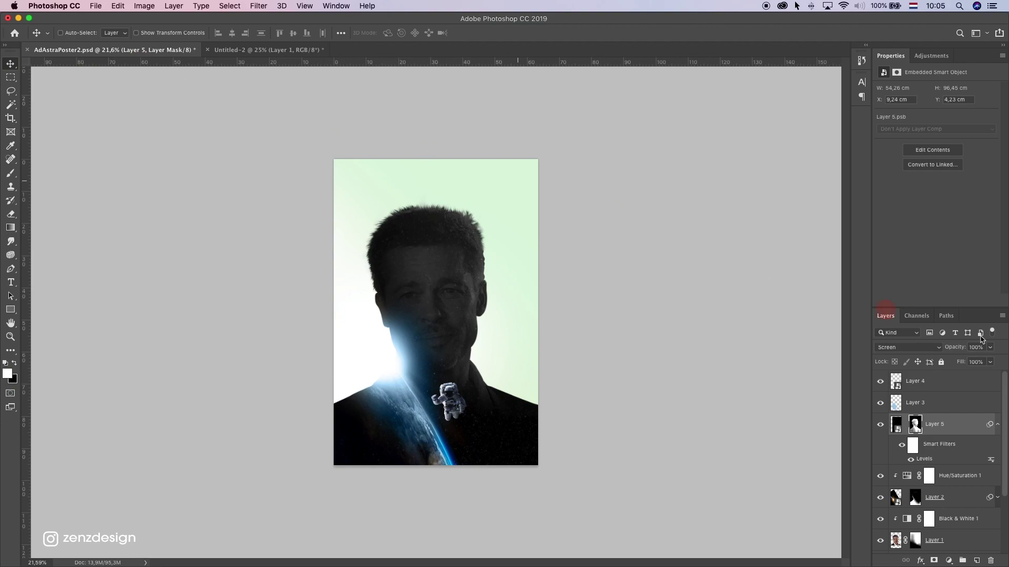
click(939, 389)
key(super+v)
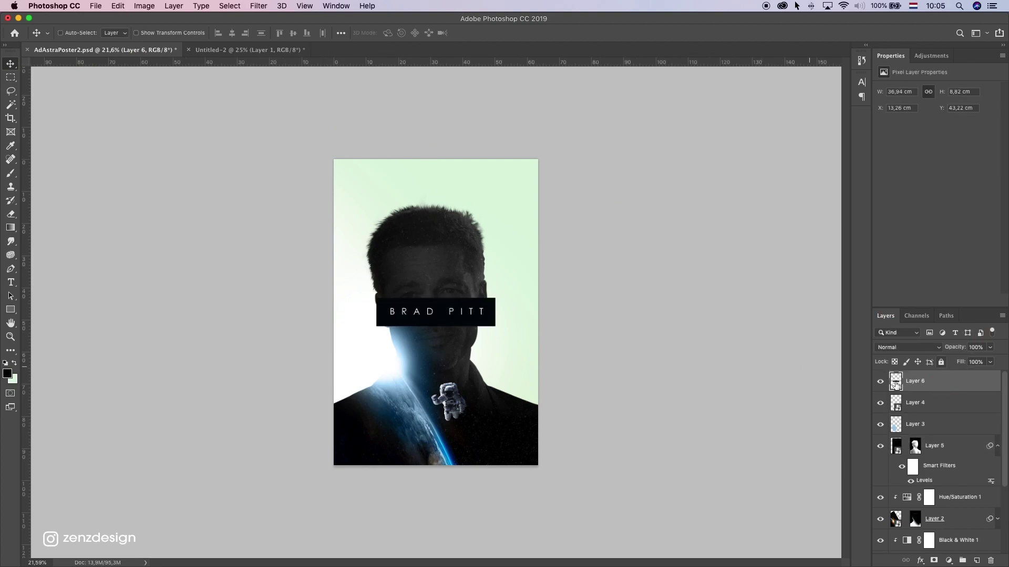
Step: Invert the pasted title's colors and move it above the head, near the poster's upper edge
scroll(441, 304, up, 2)
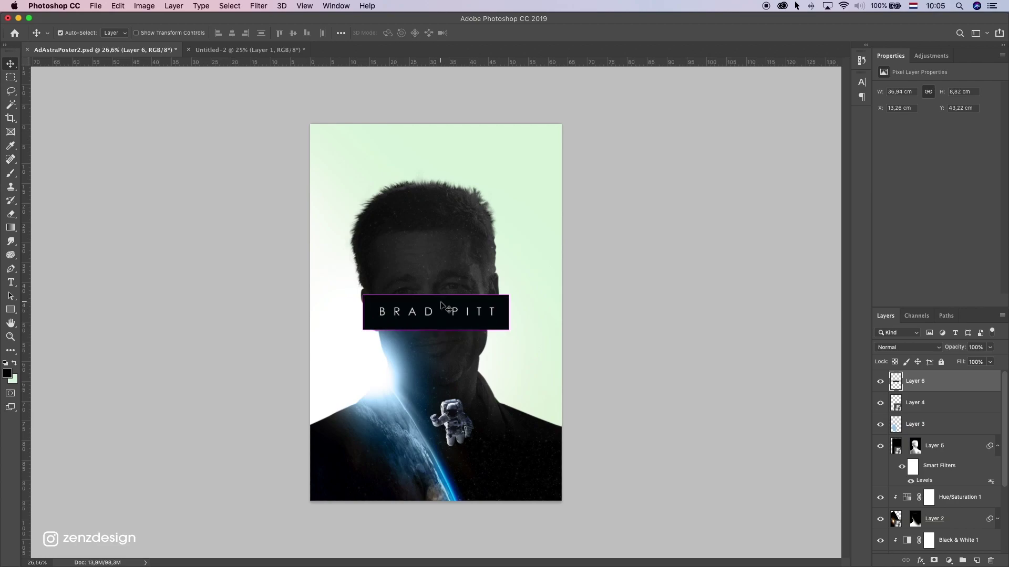
key(super+i)
click(147, 171)
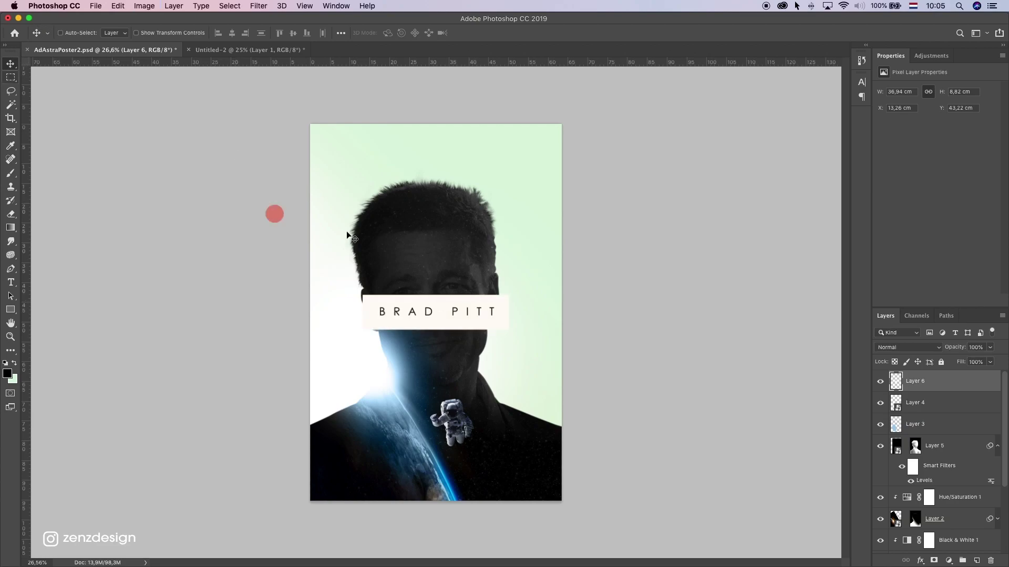
drag(538, 150, 538, 100)
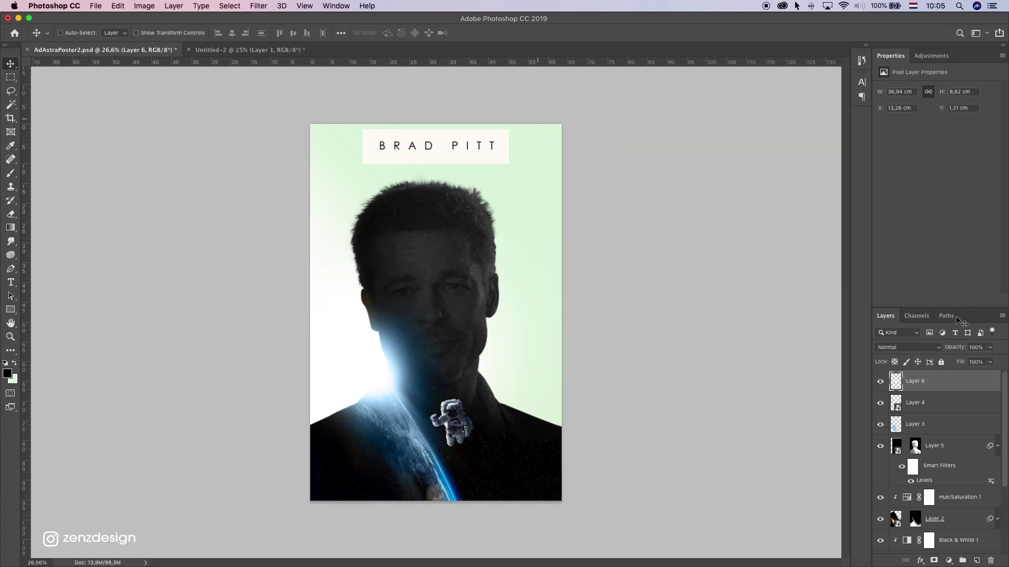
Step: Set the title layer's blend mode to Multiply and check how its box blends with the background
click(902, 345)
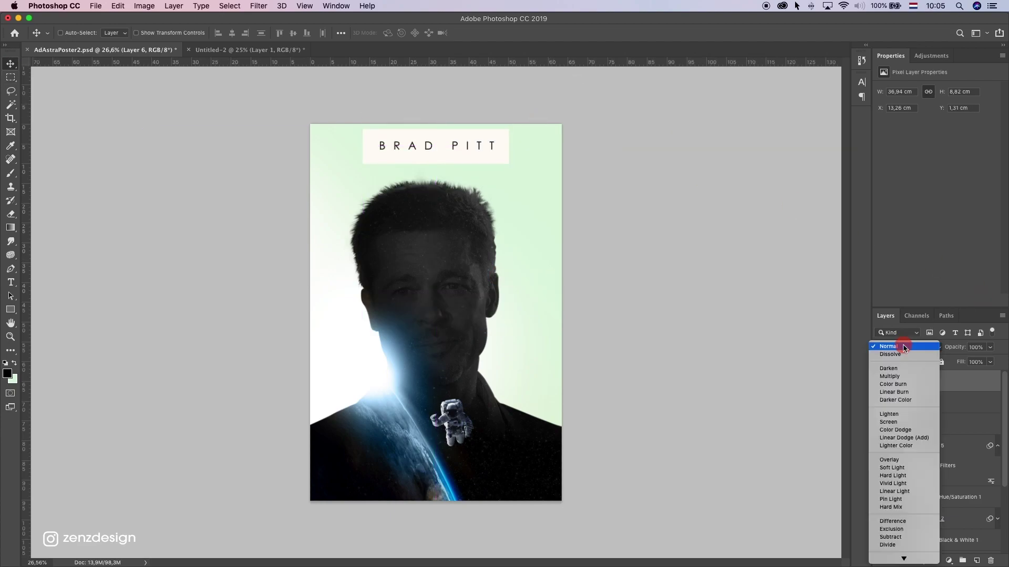
click(898, 376)
scroll(441, 184, up, 5)
scroll(441, 183, up, 3)
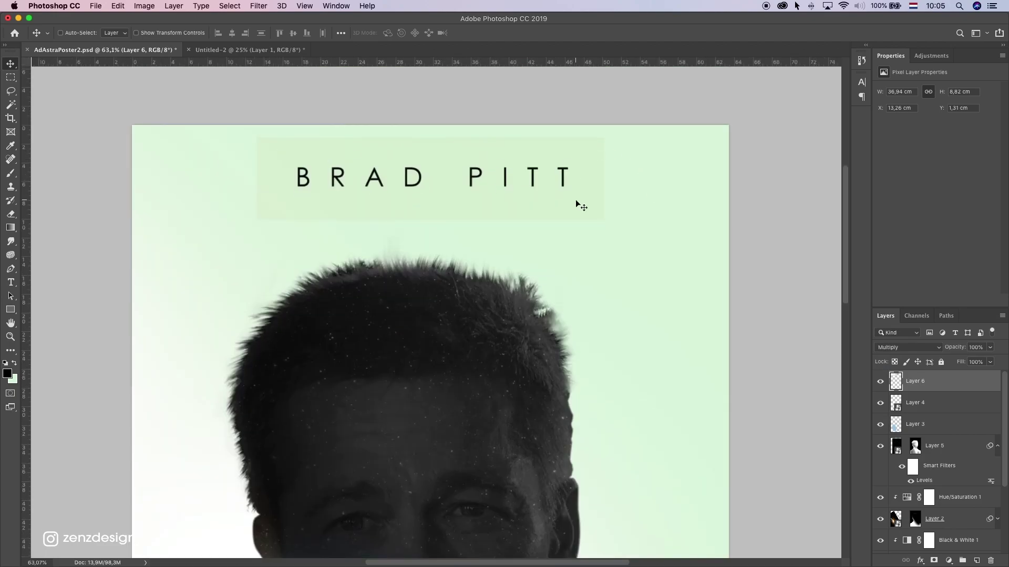
Step: Use Levels with the white point sampled from the BRAD PITT title's background so its box blends into the poster
key(super+l)
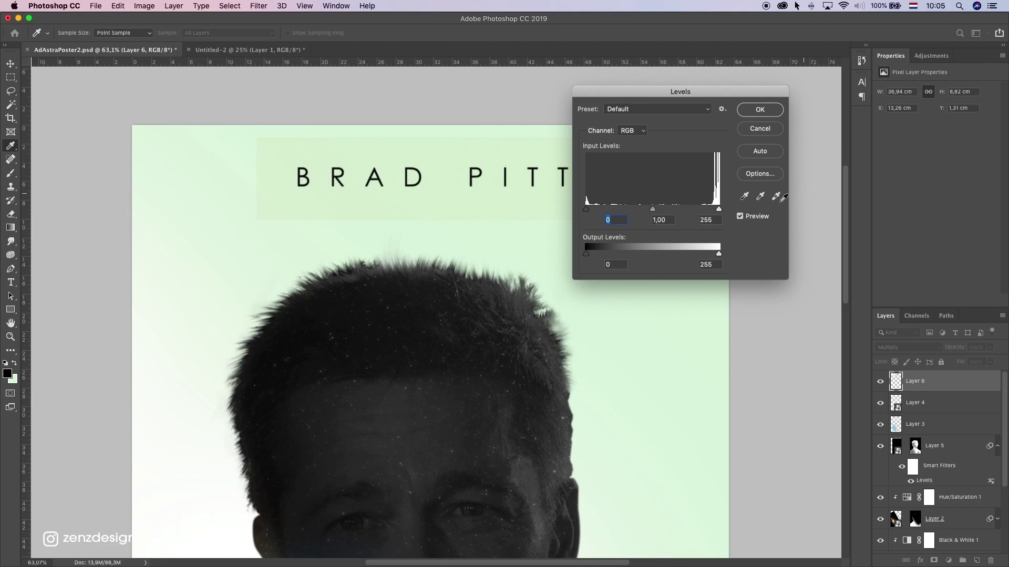
click(777, 197)
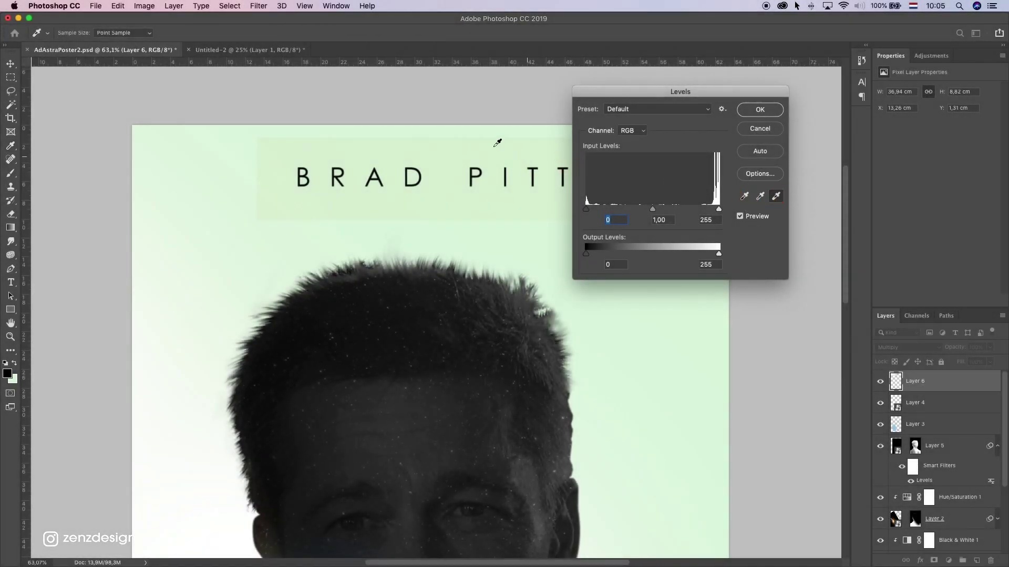
click(497, 143)
key(Return)
scroll(342, 327, down, 5)
scroll(342, 326, up, 2)
key(v)
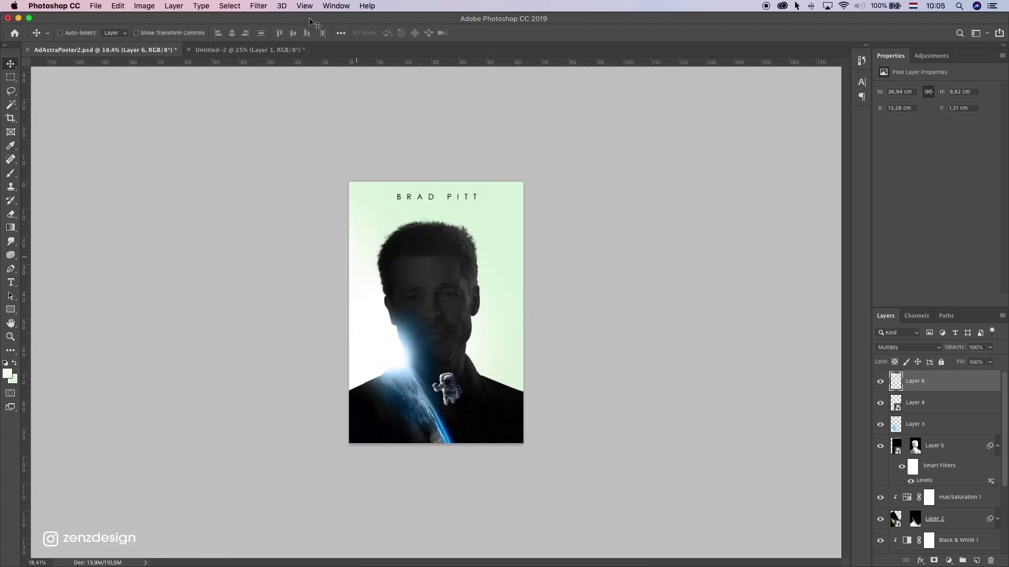
Step: Copy the AD ASTRA title band with its tagline from Untitled-2 and paste it into AdAstraPoster2.psd
click(221, 50)
click(10, 78)
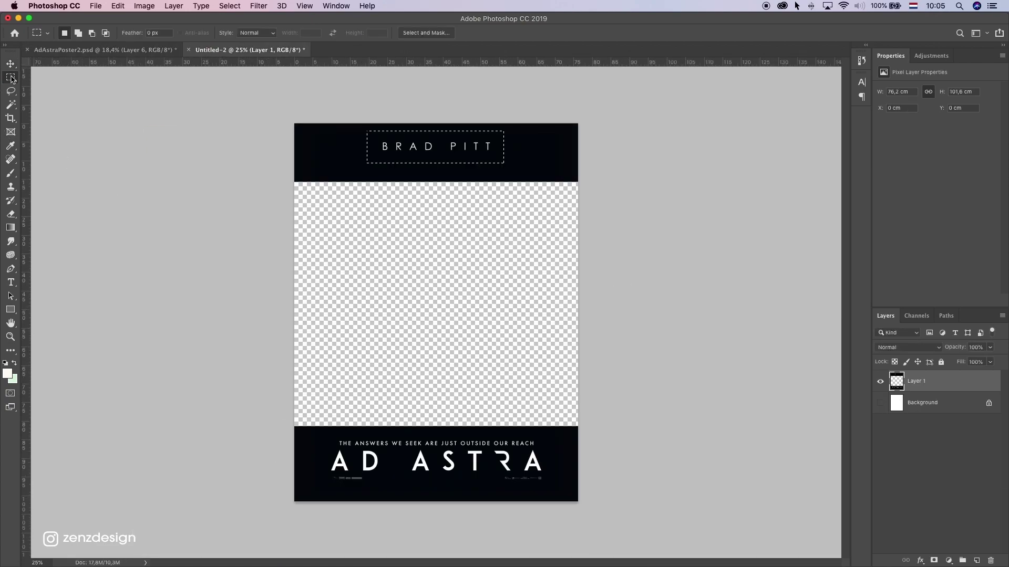
drag(597, 532, 714, 565)
click(105, 50)
key(super+v)
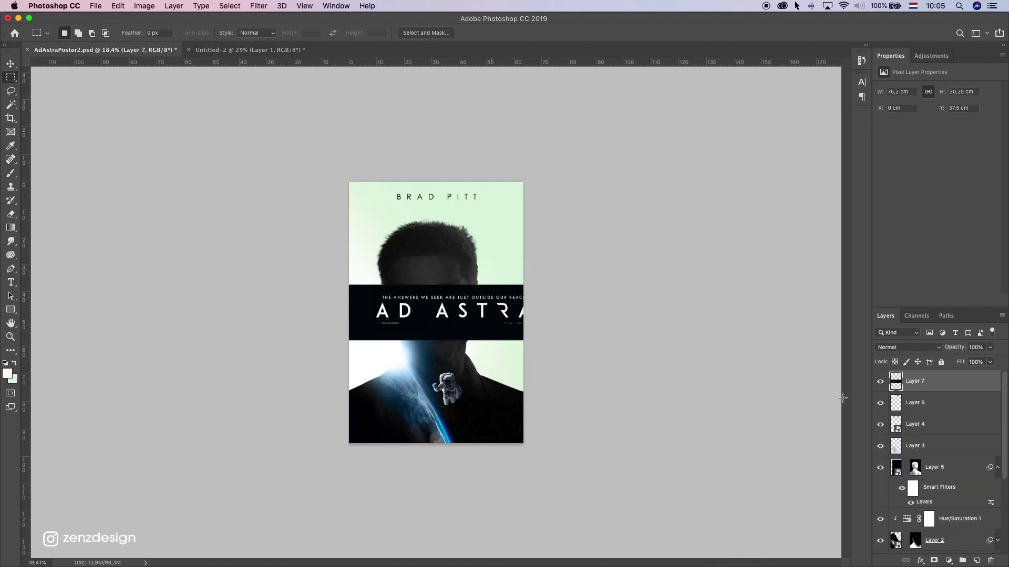
Step: Convert the pasted AD ASTRA layer to a smart object and scale it down to about 63.89 cm, the poster's width
right_click(919, 382)
click(842, 252)
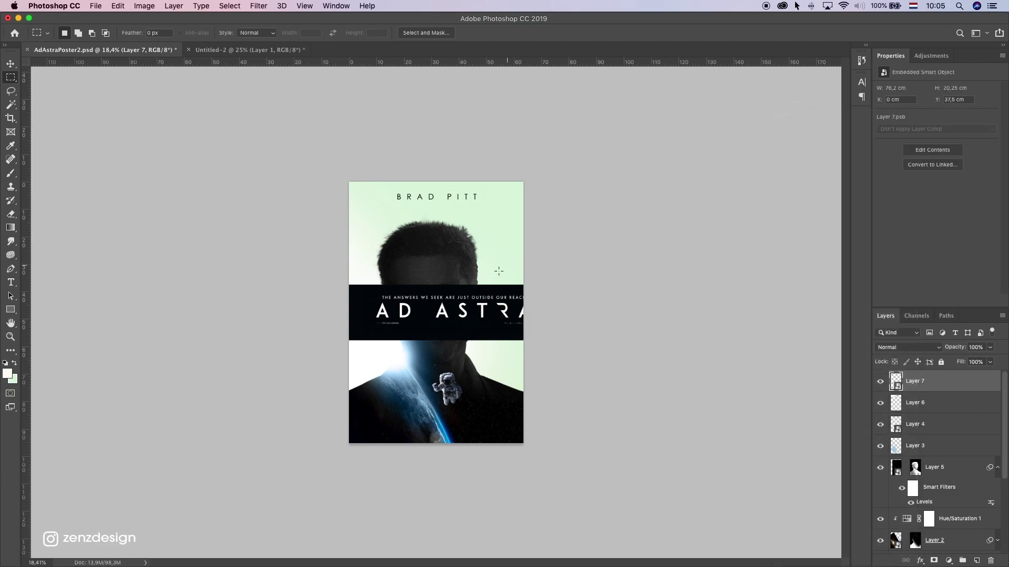
key(super+t)
drag(530, 290, 502, 293)
key(Return)
click(10, 63)
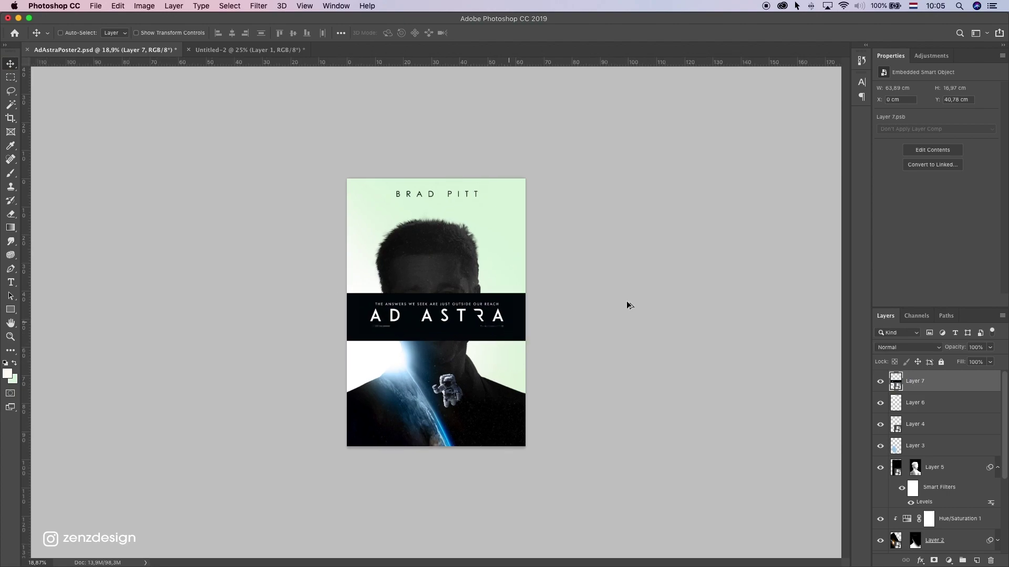
Step: Set the AD ASTRA layer's blend mode to Screen and position it along the poster's lower edge
key(super+0)
click(897, 347)
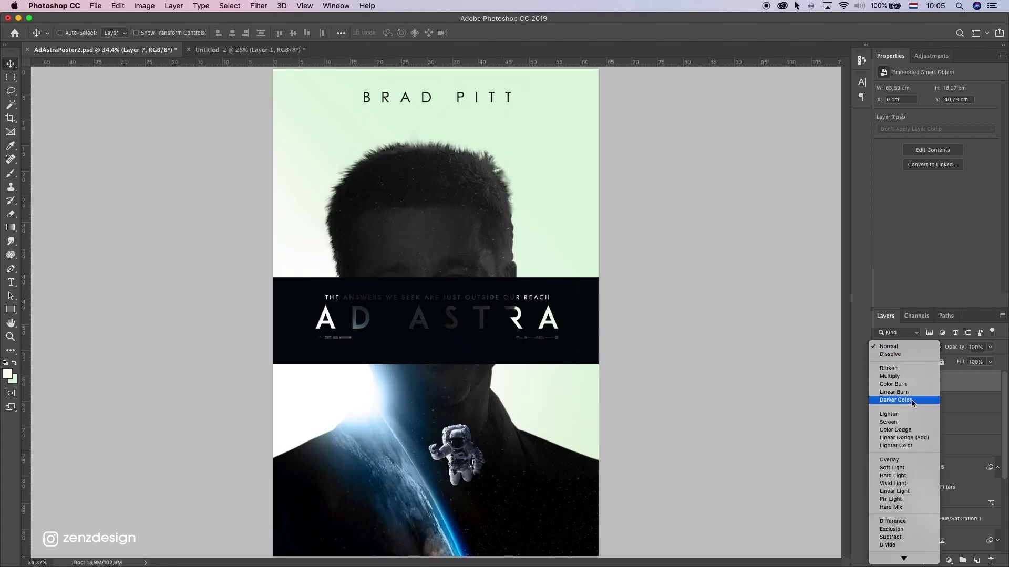
click(901, 416)
drag(525, 191, 537, 395)
key(super+minus)
key(super+plus)
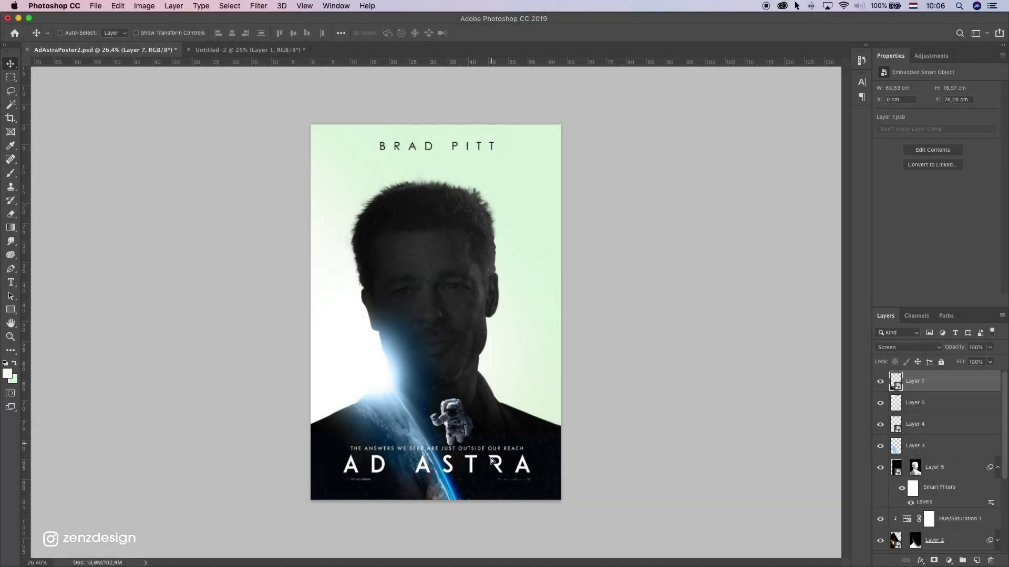
drag(493, 435, 492, 455)
key(super+0)
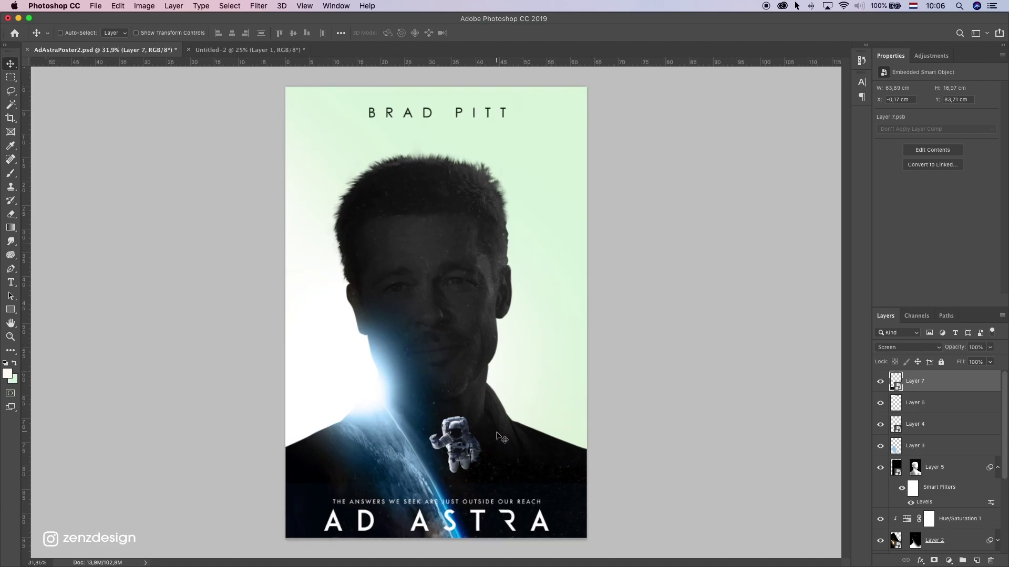
drag(493, 449, 494, 423)
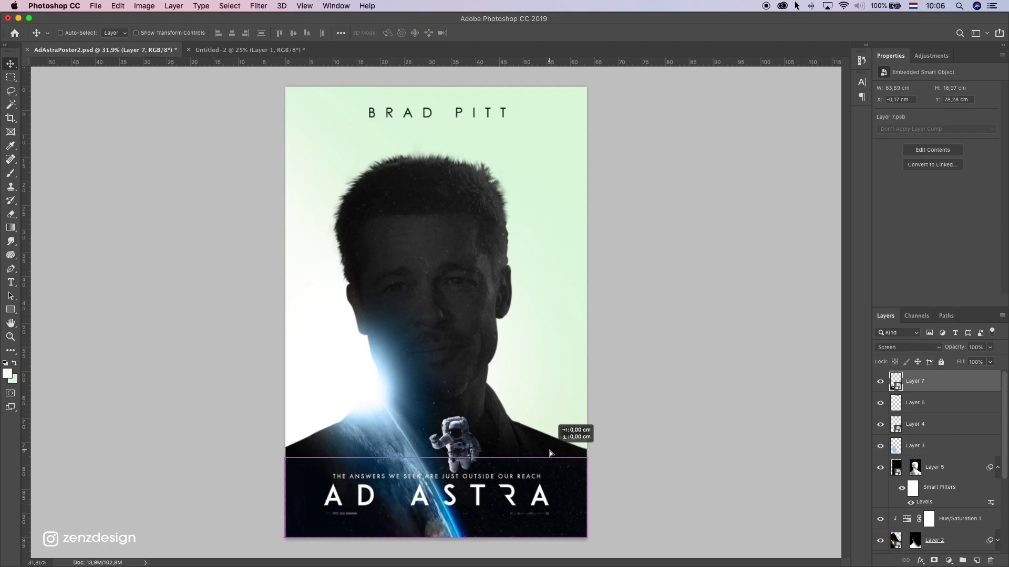
Step: Move the astronaut slightly higher above the AD ASTRA tagline, then reselect the AD ASTRA title layer
super+click(462, 441)
drag(463, 440, 463, 429)
super+click(509, 498)
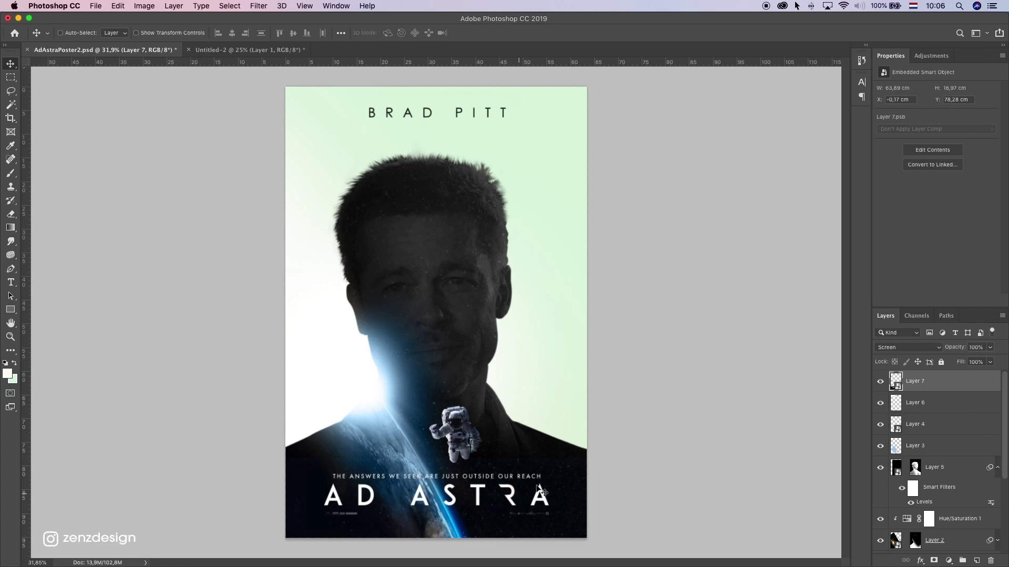
Step: Convert the BRAD PITT title layer to a smart object and scale it down to about 30.3 cm wide
super+click(462, 113)
key(super+t)
drag(524, 134, 508, 126)
right_click(983, 398)
click(854, 253)
key(super+t)
key(Return)
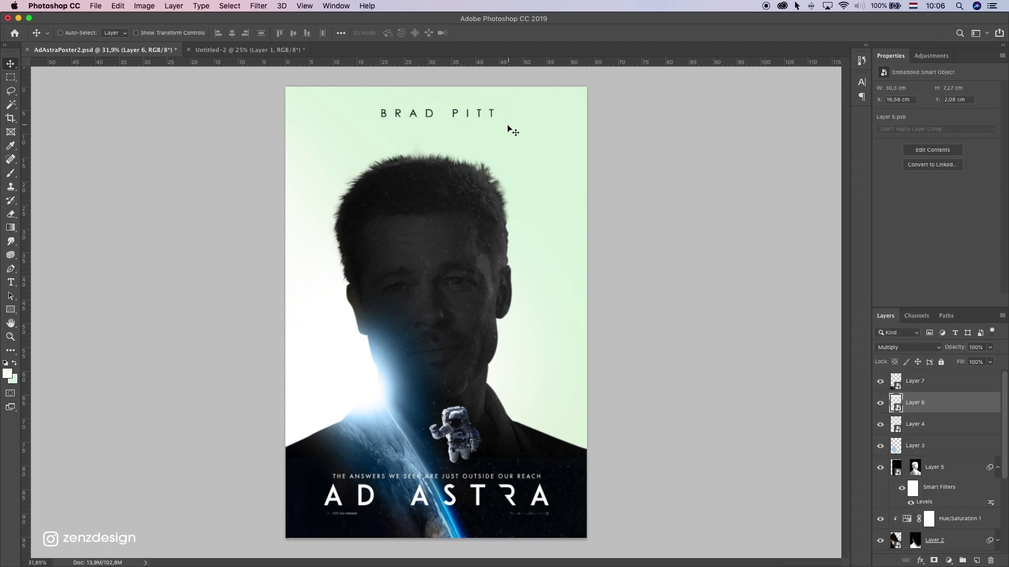
scroll(450, 217, down, 5)
scroll(447, 263, up, 3)
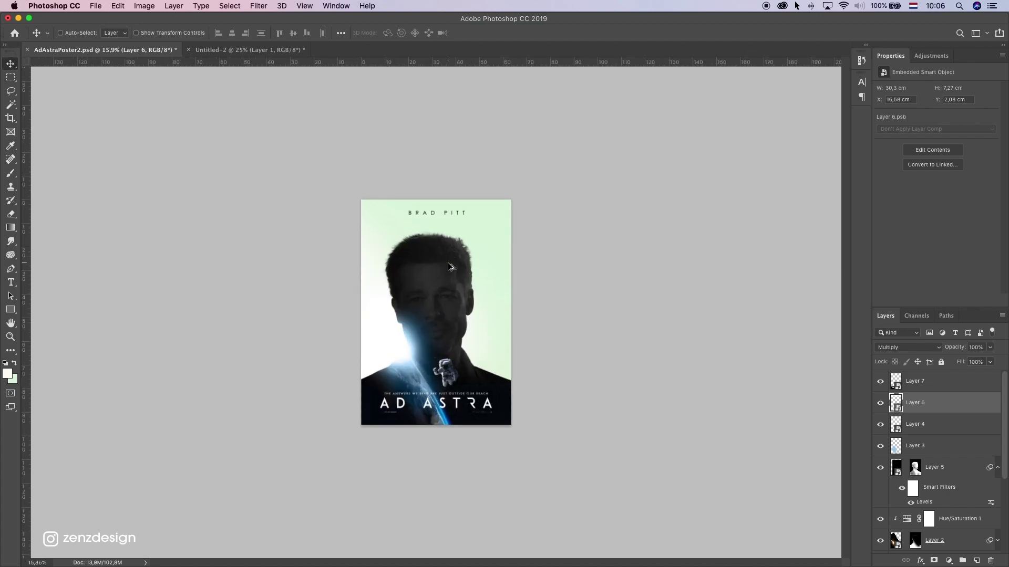
scroll(451, 266, up, 1)
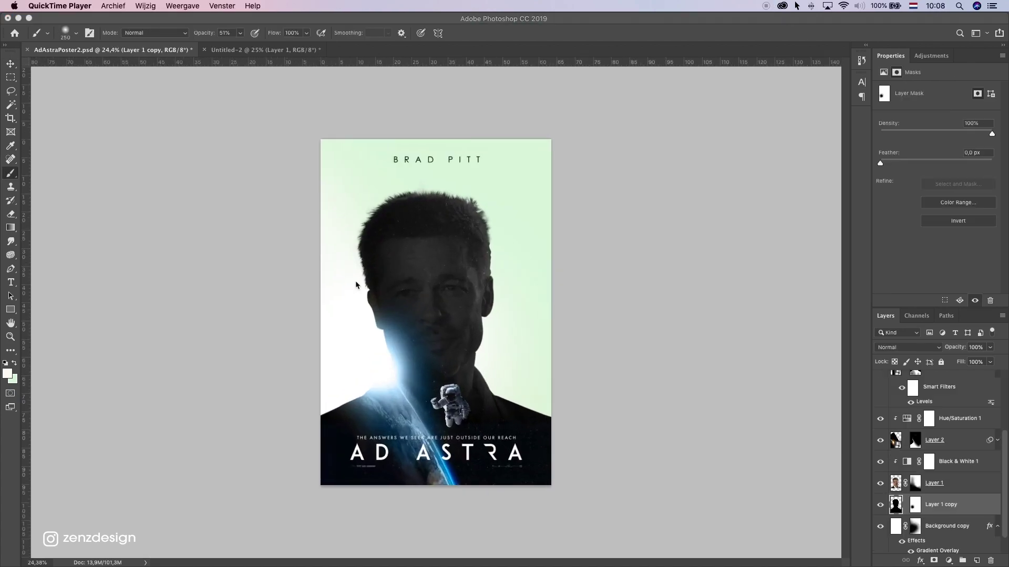
Step: Paint white on Layer 1 copy's mask along the jaw beside the sunrise to restore the silhouette, undoing the last stroke
click(710, 36)
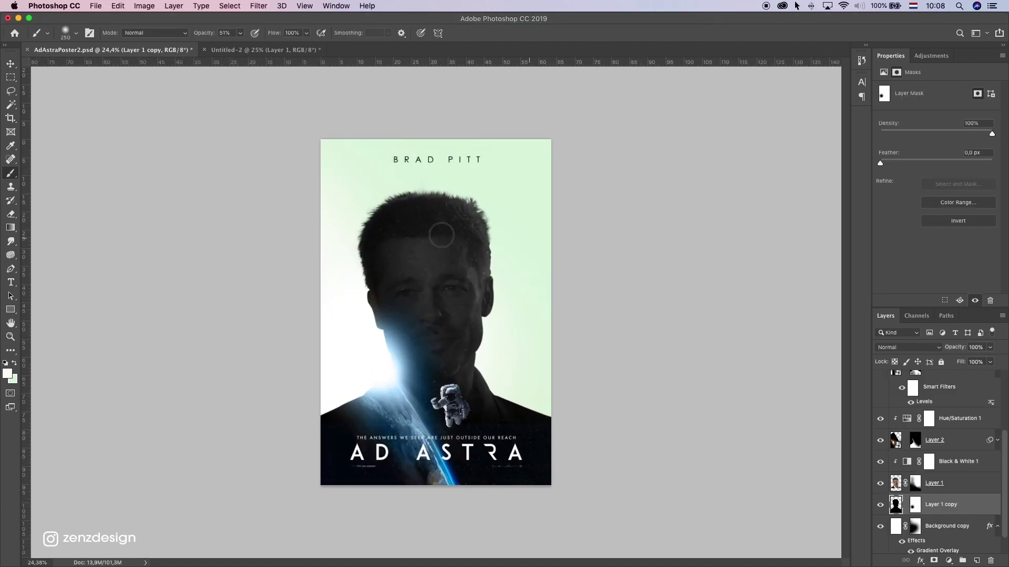
scroll(410, 341, up, 2)
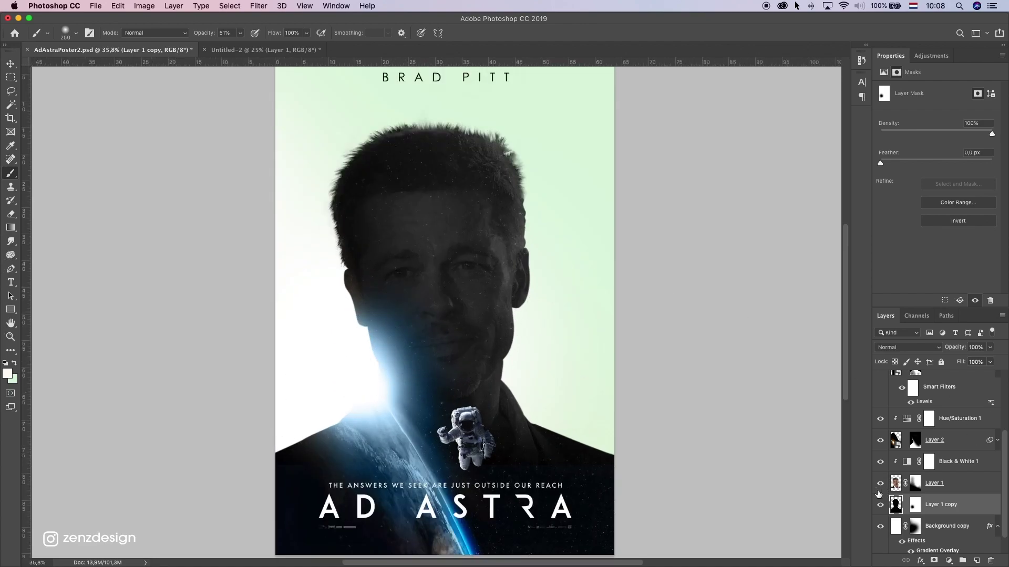
click(880, 505)
click(880, 506)
drag(898, 505, 915, 505)
click(914, 505)
mouse_move(388, 358)
mouse_down()
mouse_move(376, 323)
mouse_move(381, 338)
mouse_move(412, 356)
mouse_up()
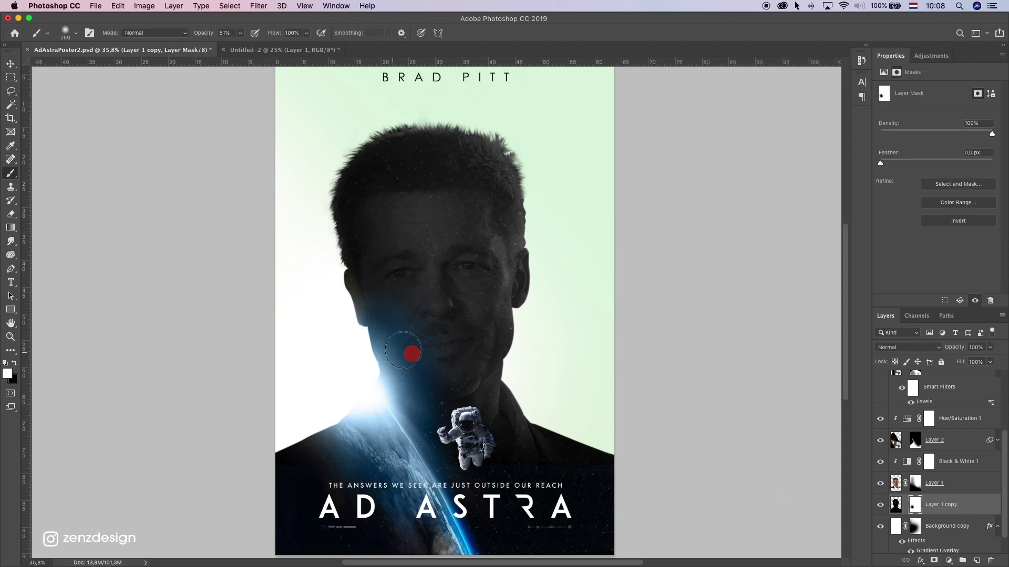
key(super+z)
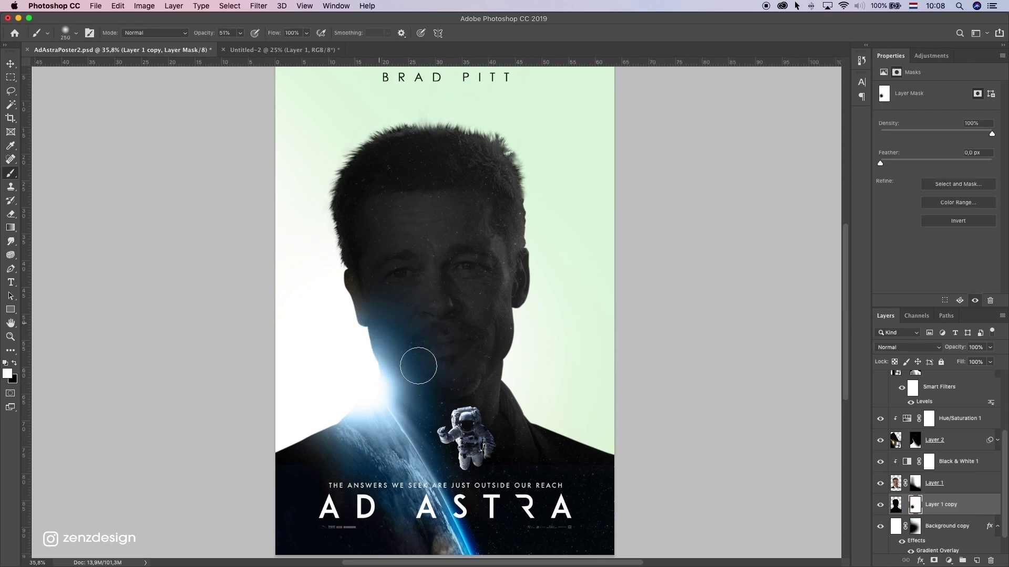
Step: Dab white on Layer 1 copy's mask at the shoulder beside the sunrise and review the whole poster
scroll(496, 371, down, 3)
scroll(499, 364, up, 1)
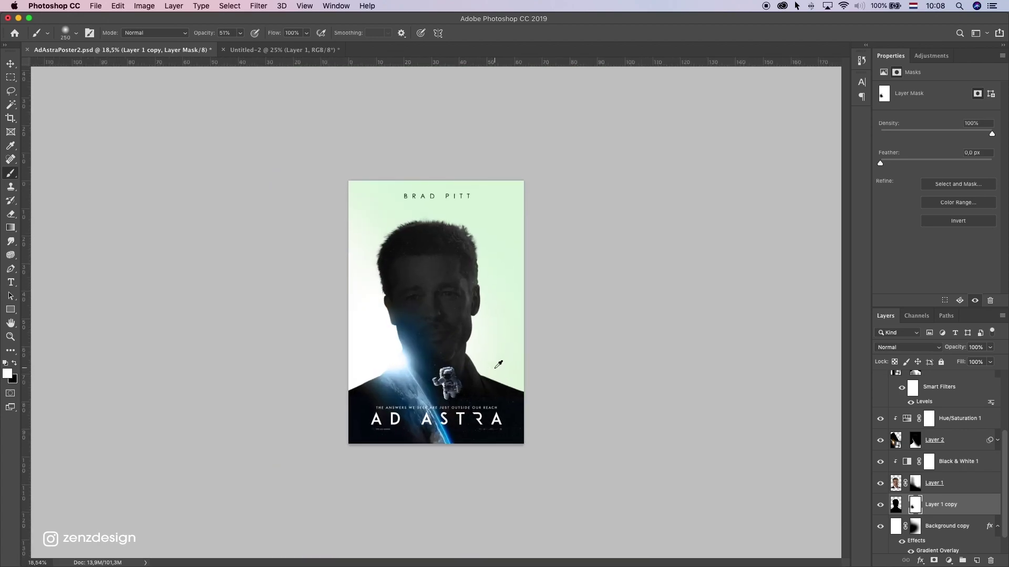
scroll(475, 347, up, 2)
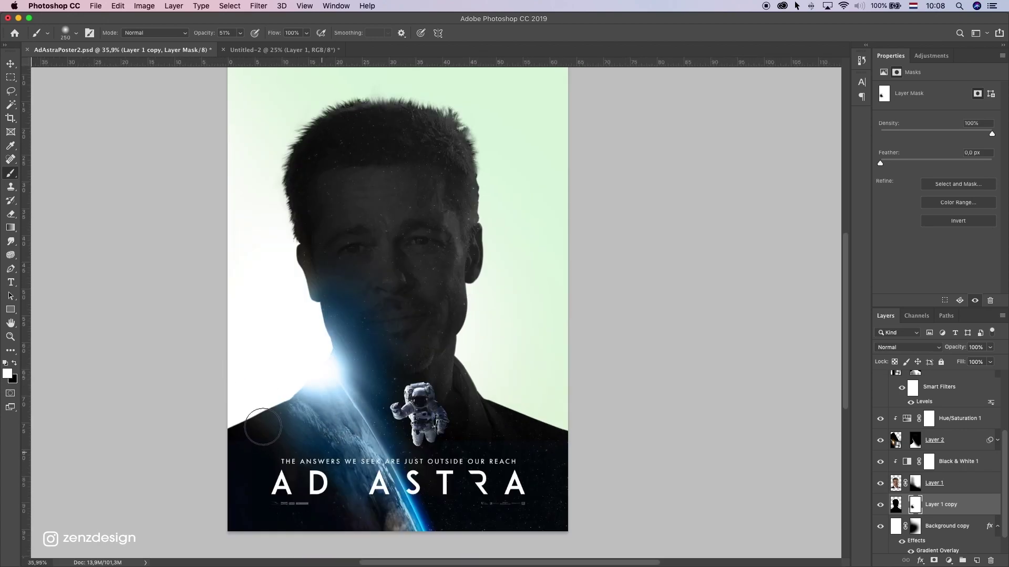
click(240, 423)
scroll(331, 443, down, 2)
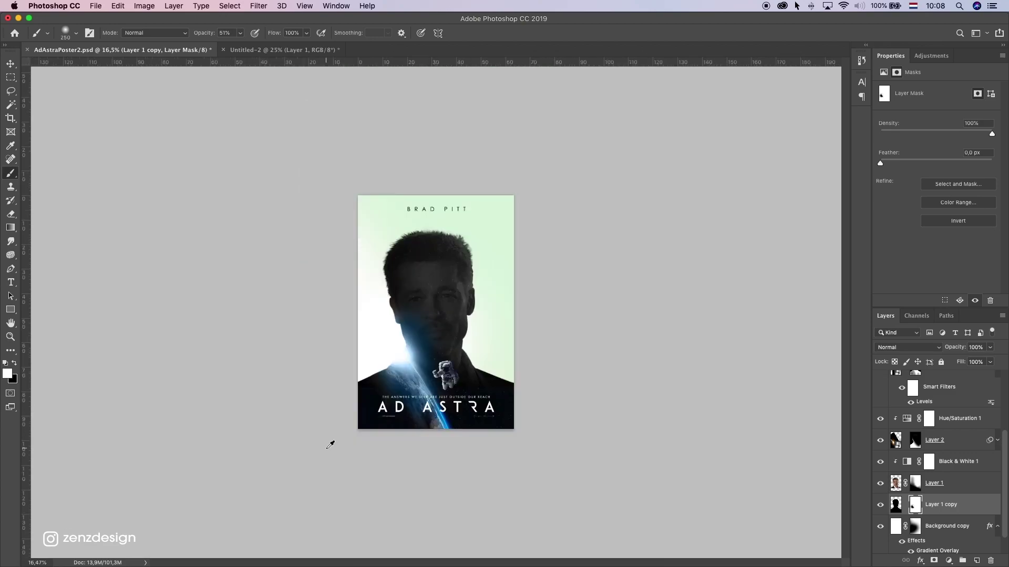
scroll(338, 421, up, 2)
scroll(336, 420, down, 3)
scroll(367, 387, up, 2)
scroll(369, 384, up, 1)
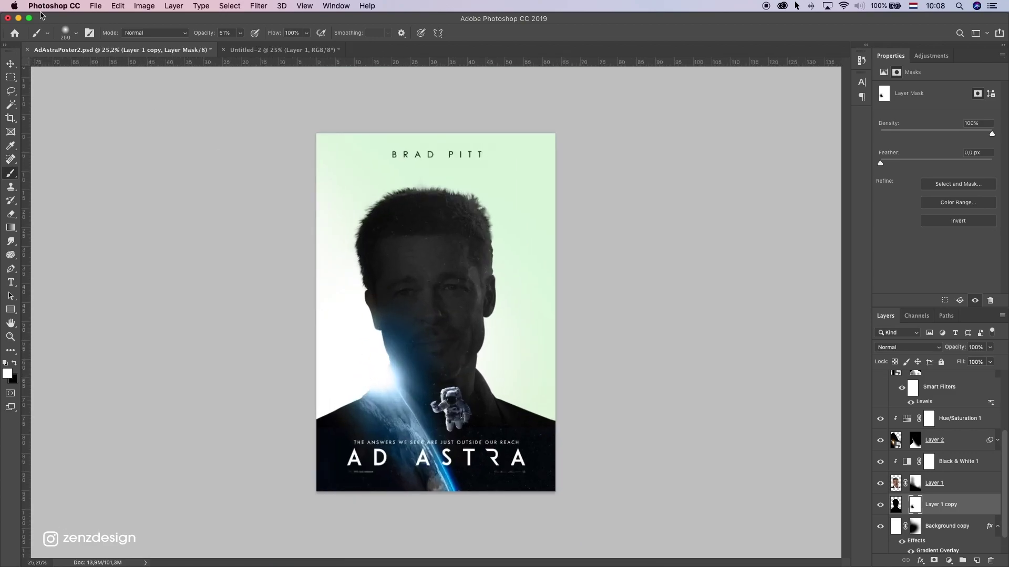
click(10, 63)
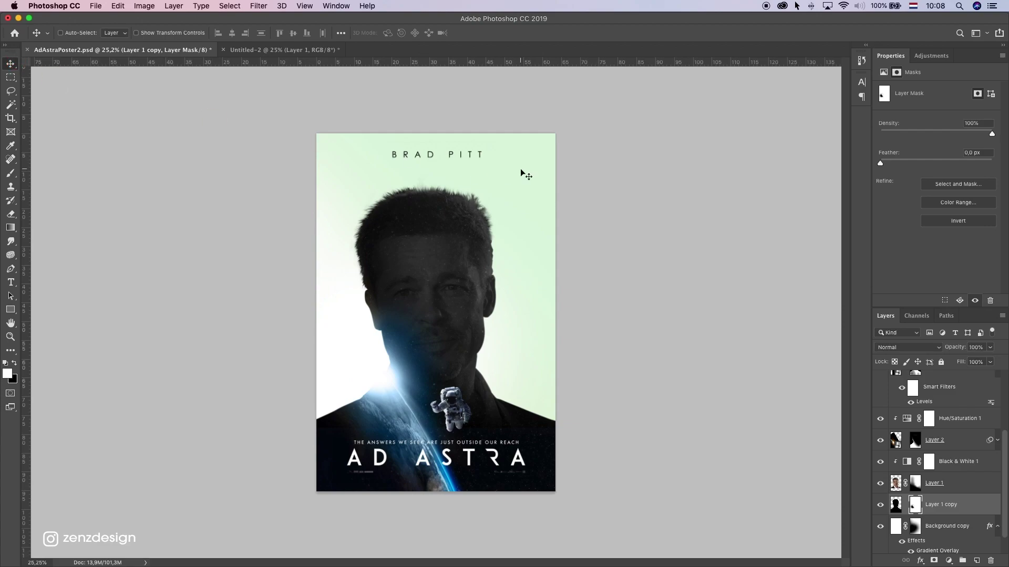
super+click(470, 154)
key(super+t)
key(Escape)
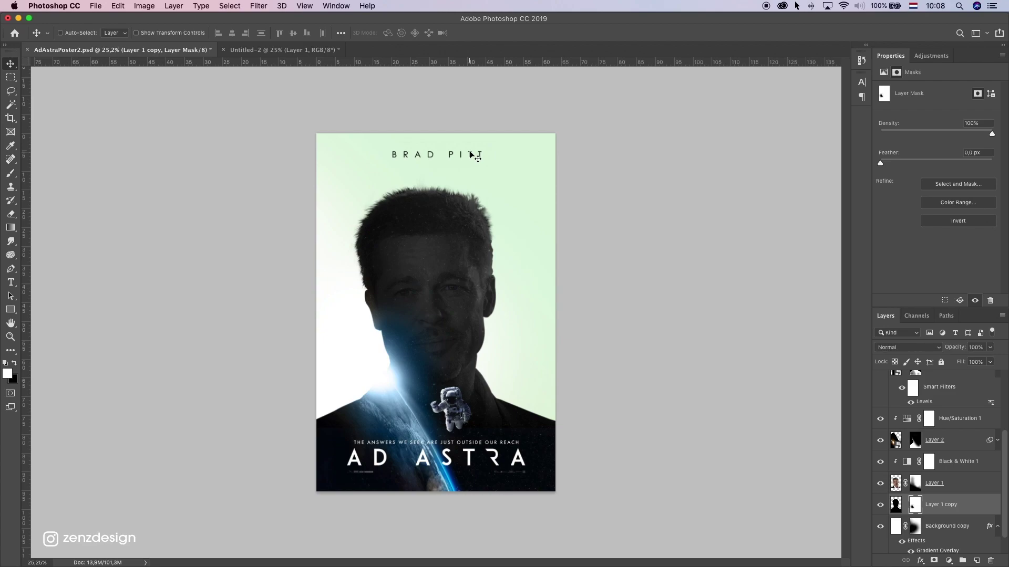